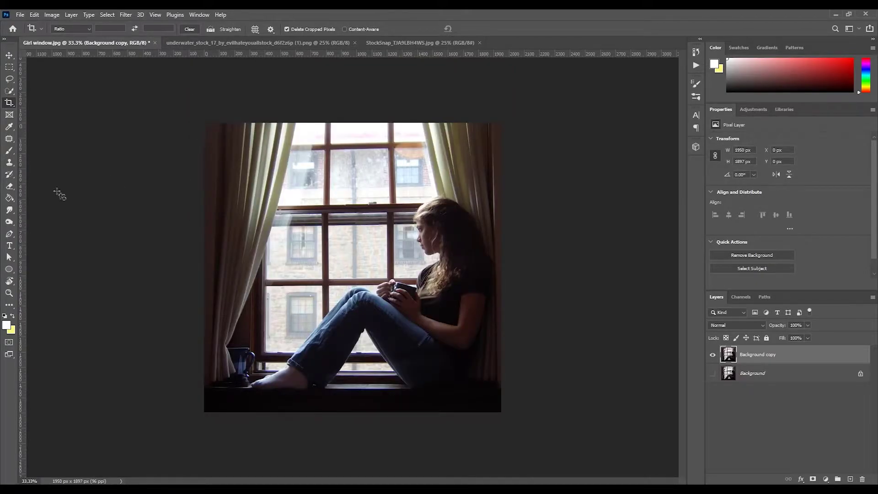
Trace the upper-left window pane with a closed Pen tool path along the curtain edge and window bars.
left_click(11, 295)
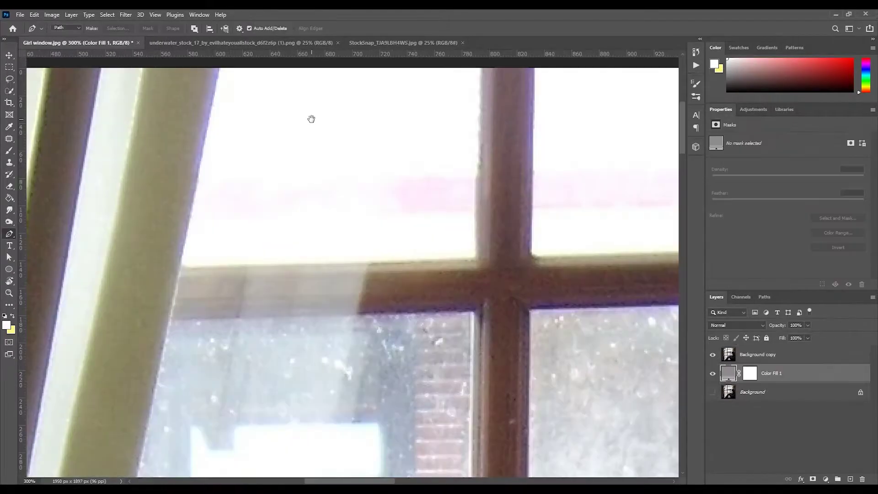
scroll(313, 199, "up", 3)
scroll(308, 163, "down", 2)
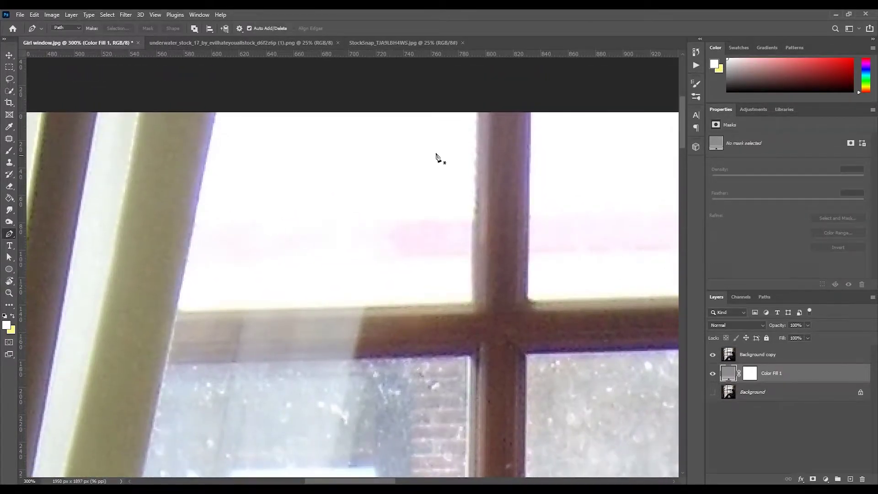
left_click(477, 112)
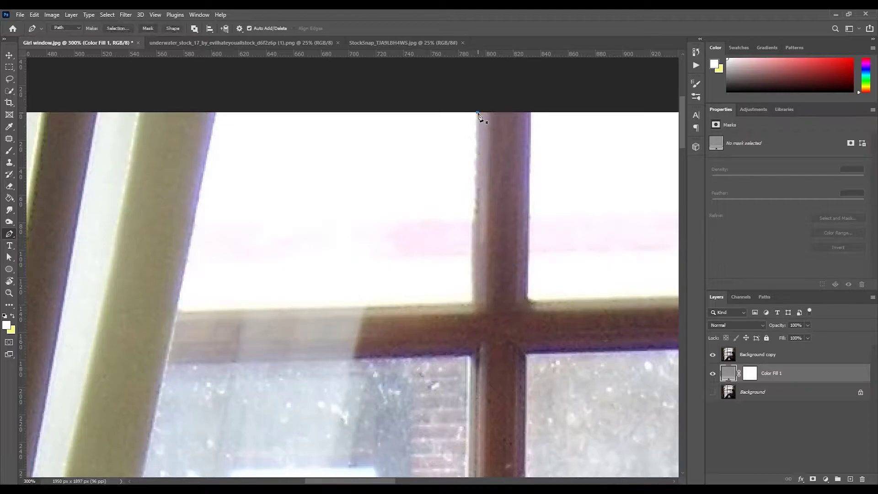
left_click(472, 301)
left_click(178, 311)
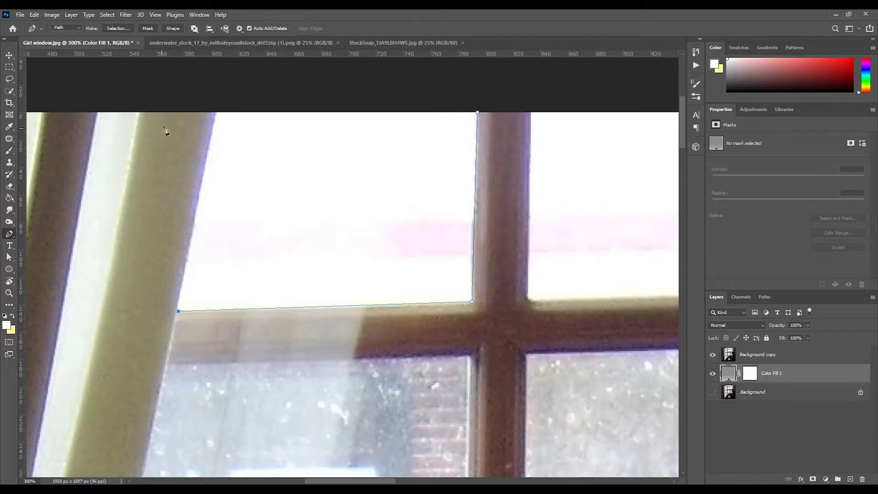
left_click(214, 113)
left_click(478, 113)
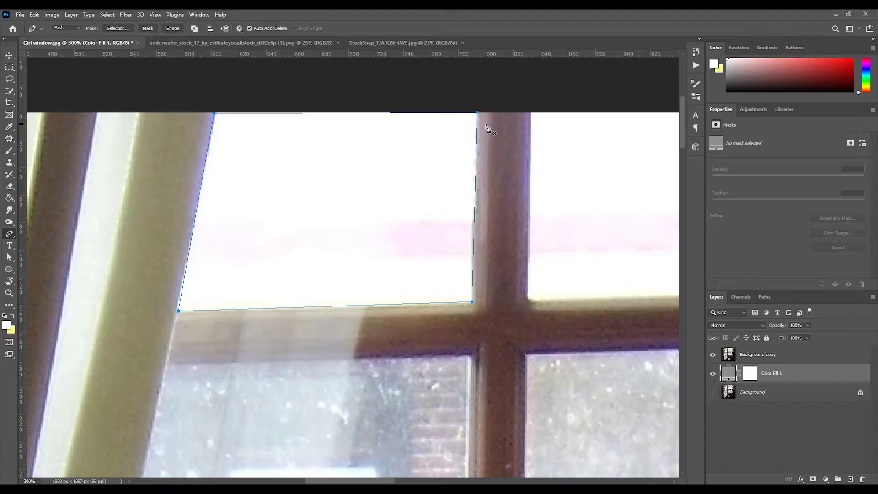
Make the Background copy layer active and set the Pen tool to Path mode.
right_click(424, 187)
left_click(66, 28)
left_click(67, 28)
left_click(768, 355)
left_click(118, 28)
left_click(488, 155)
right_click(9, 234)
left_click(37, 231)
left_click(69, 29)
left_click(68, 35)
left_click(71, 29)
left_click(71, 42)
Trace the upper window panes with path points at the corners of the frame.
left_click(215, 112)
left_click(476, 112)
left_click(472, 302)
left_click(206, 368)
left_click(498, 365)
left_click(244, 294)
Trace the pane beside the girl along her hair, forehead, eye and nose.
left_click(443, 226)
left_click(274, 182)
left_click(486, 178)
left_click(451, 253)
left_click(482, 279)
left_click(505, 351)
left_click(490, 407)
left_click(496, 448)
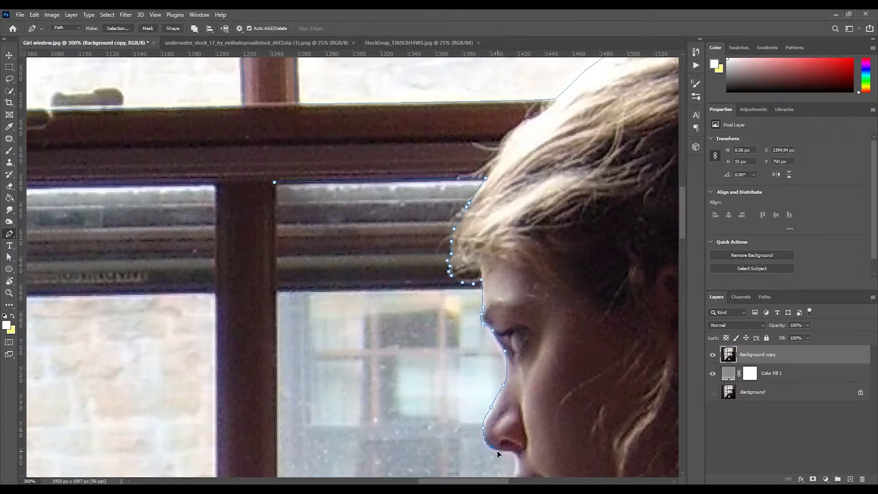
Continue the window path from the girl's nose down her lower face and upper body.
left_click_drag(535, 439, 467, 137)
left_click(498, 294)
left_click(620, 326)
left_click(529, 394)
left_click(486, 413)
left_click(401, 276)
Trace the lower pane along the girl's hands and over the top of her bent knees.
left_click(159, 440)
left_click_drag(146, 386, 165, 281)
left_click(280, 300)
left_click(349, 231)
left_click(338, 268)
left_click(349, 303)
left_click(365, 137)
left_click_drag(297, 126, 267, 127)
left_click(232, 145)
left_click_drag(181, 194, 178, 201)
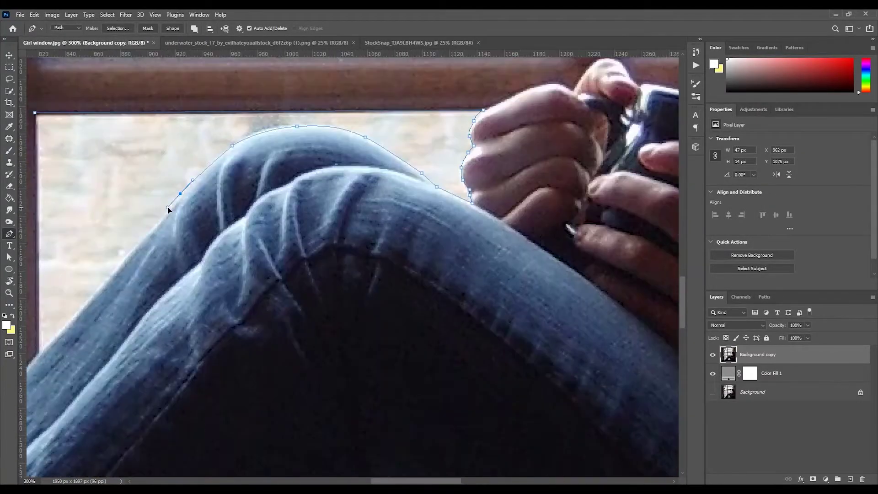
Continue tracing the lower window openings along the girl's legs and the gap beneath her knees.
left_click(364, 200)
left_click(171, 252)
left_click(228, 281)
left_click(385, 170)
left_click(349, 215)
left_click(308, 300)
left_click(278, 352)
left_click(254, 392)
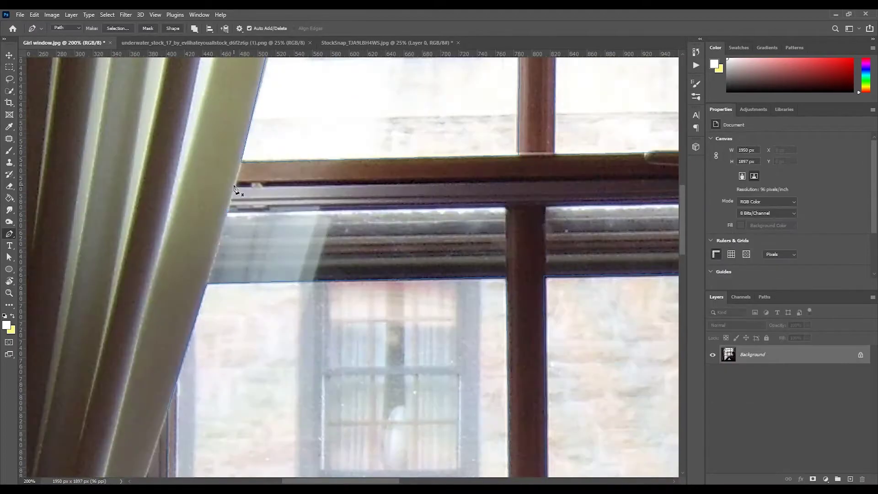
Trace a closed path around the blind strip in the left pane of the lower sash.
left_click(227, 211)
left_click(505, 206)
left_click(506, 277)
left_click(206, 283)
left_click(227, 211)
Trace a closed path around the blind strip in the middle pane of the lower sash.
left_click_drag(371, 234, 201, 232)
left_click_drag(376, 214, 147, 171)
left_click(145, 164)
left_click(497, 156)
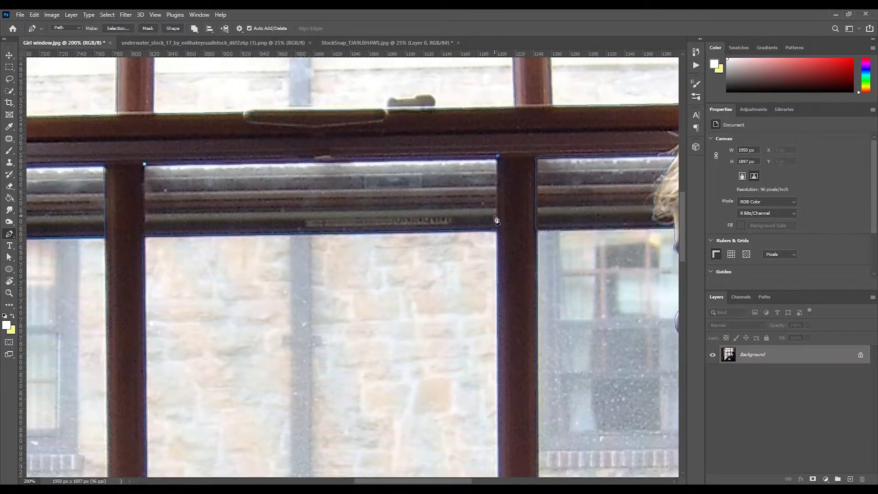
left_click(496, 228)
left_click(145, 236)
left_click(145, 164)
key("ctrl+0")
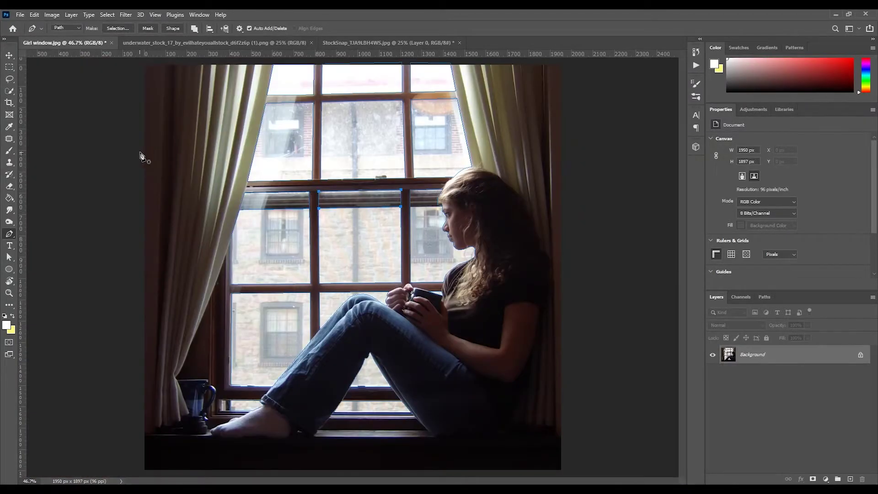
Merge the path components and convert them into a new anti-aliased selection with a 1-pixel feather.
left_click(198, 28)
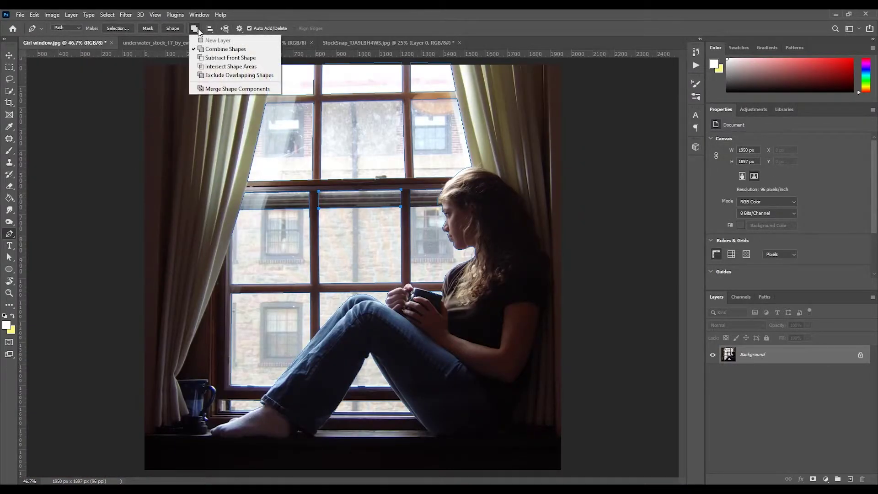
left_click(240, 89)
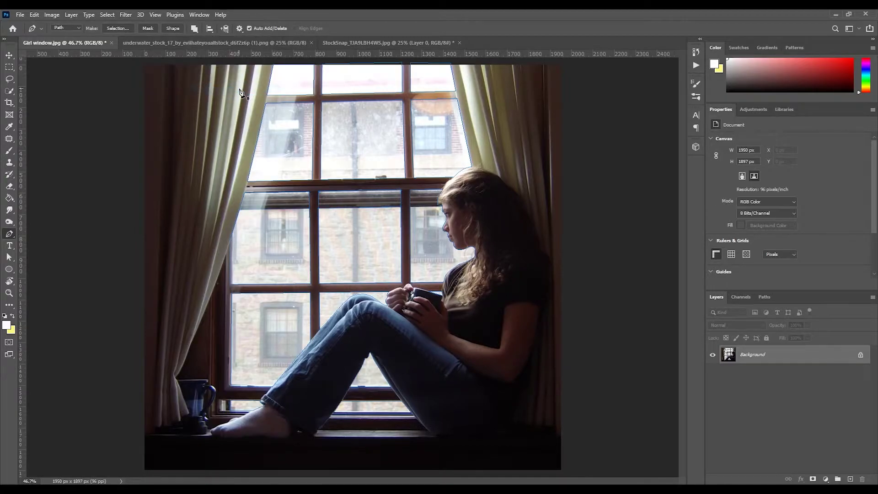
right_click(365, 236)
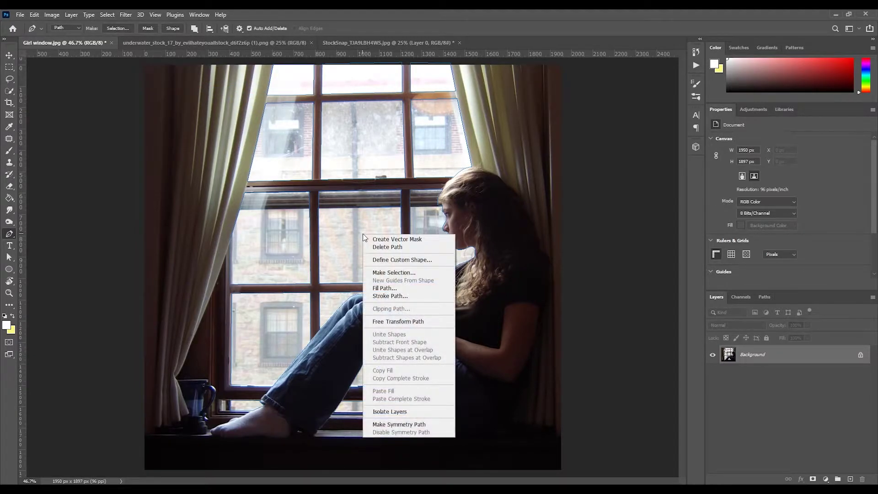
left_click(394, 273)
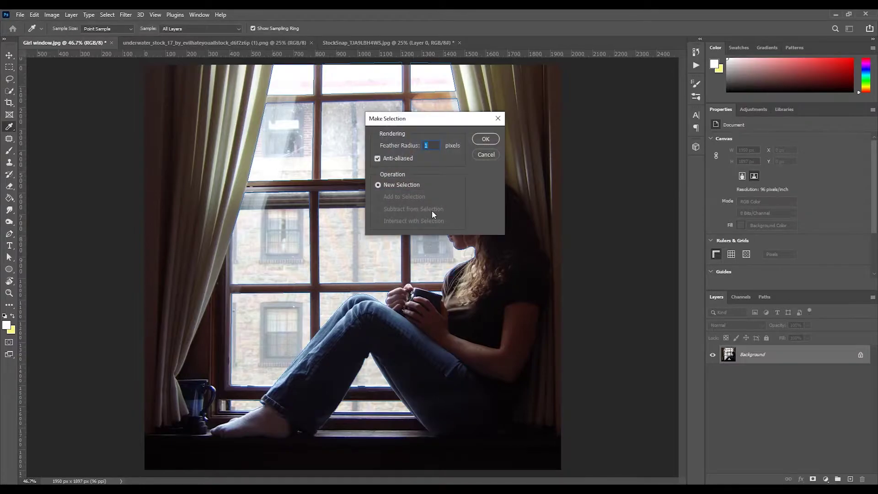
left_click(484, 139)
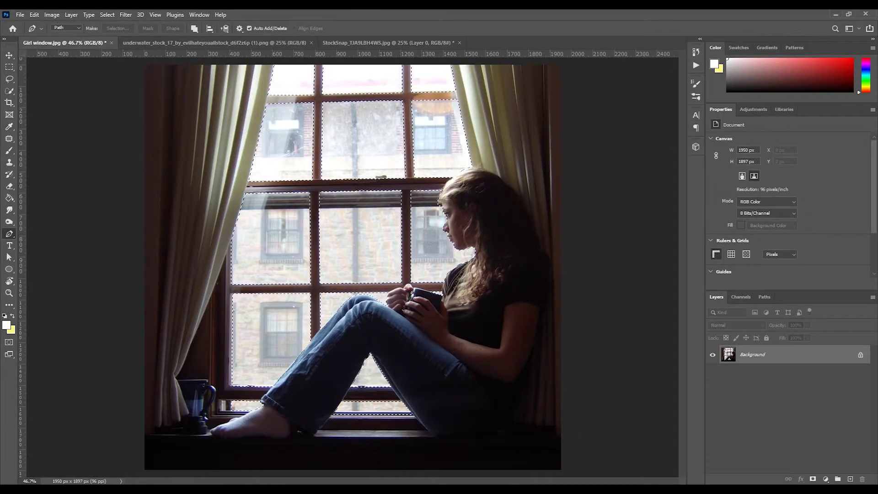
Invert the window selection and add it as a layer mask on the photo.
left_click(106, 15)
left_click(114, 51)
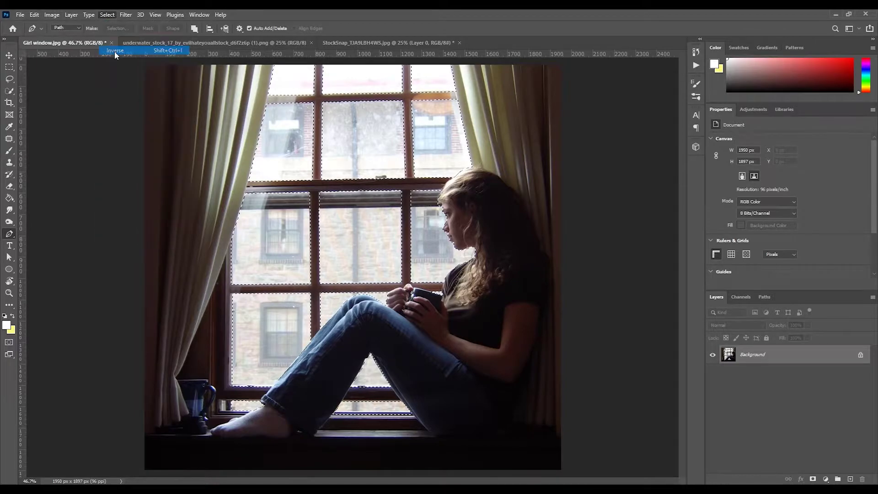
left_click(813, 478)
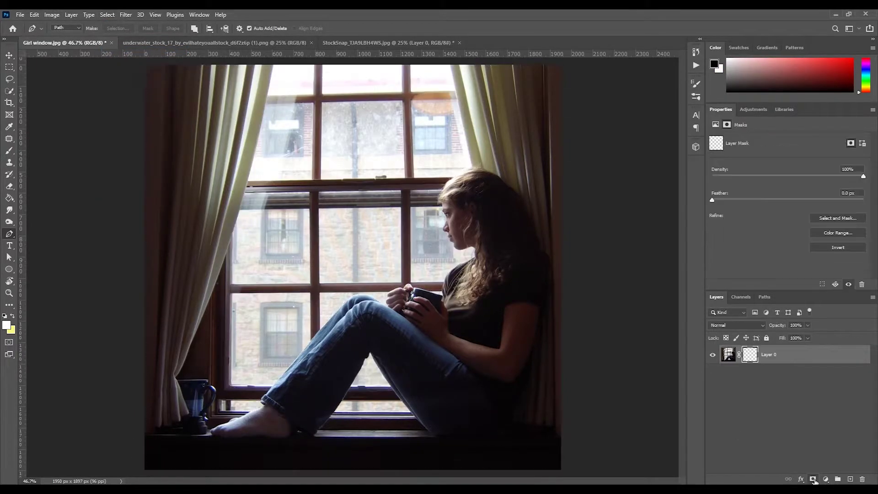
Bring the StockSnap seabed image into Girl window.jpg, place it beneath Layer 0, and position it at about X -1528, Y -1512 px.
left_click(387, 45)
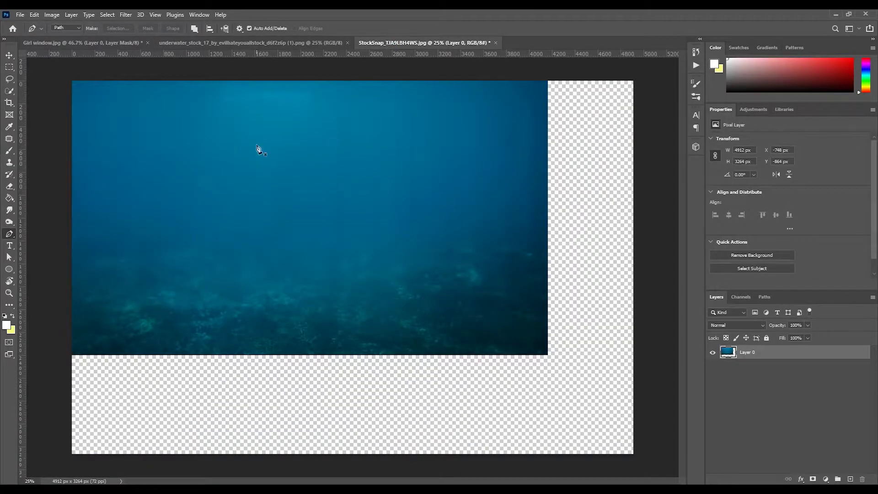
left_click(8, 54)
left_click_drag(297, 271, 338, 236)
left_click_drag(774, 357, 776, 386)
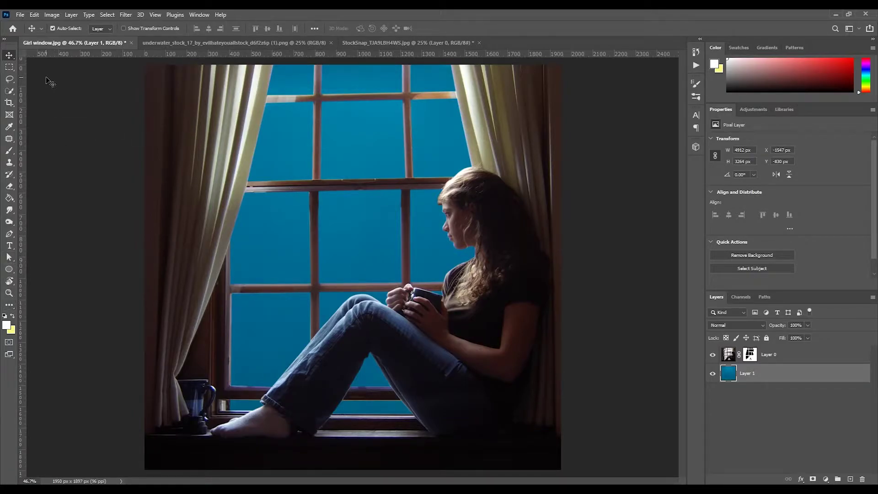
left_click_drag(342, 272, 358, 250)
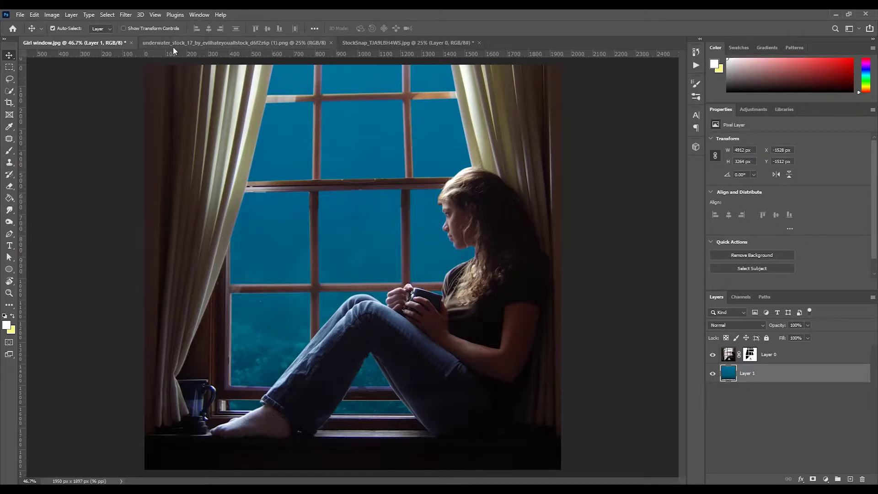
Paint black on Layer 0's mask with the Brush to remove the leftover line across the middle pane.
left_click(9, 293)
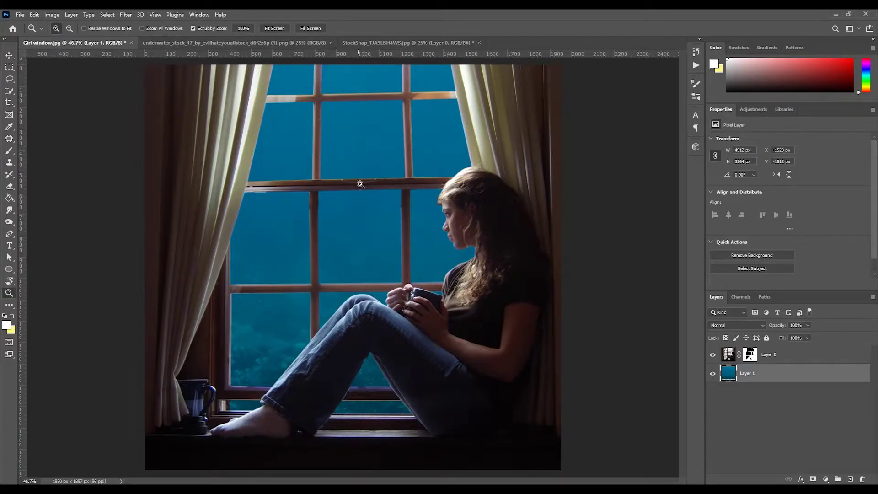
left_click_drag(378, 198, 378, 197)
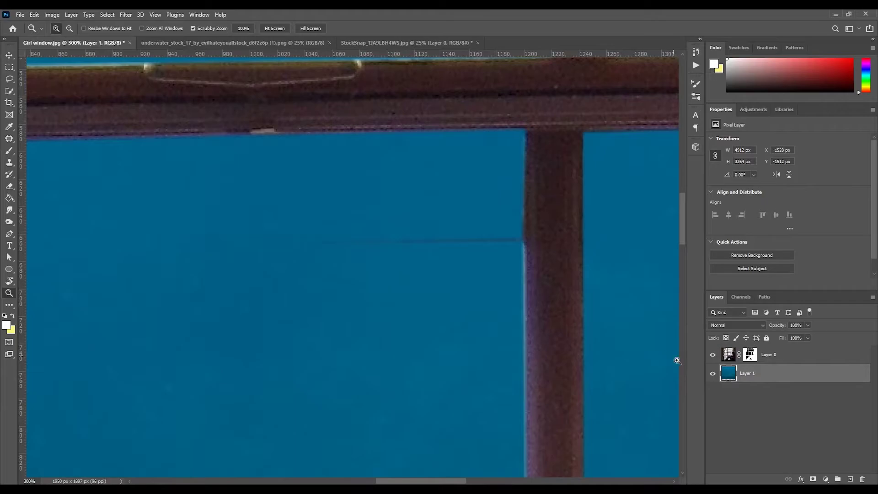
left_click(750, 355)
left_click(9, 151)
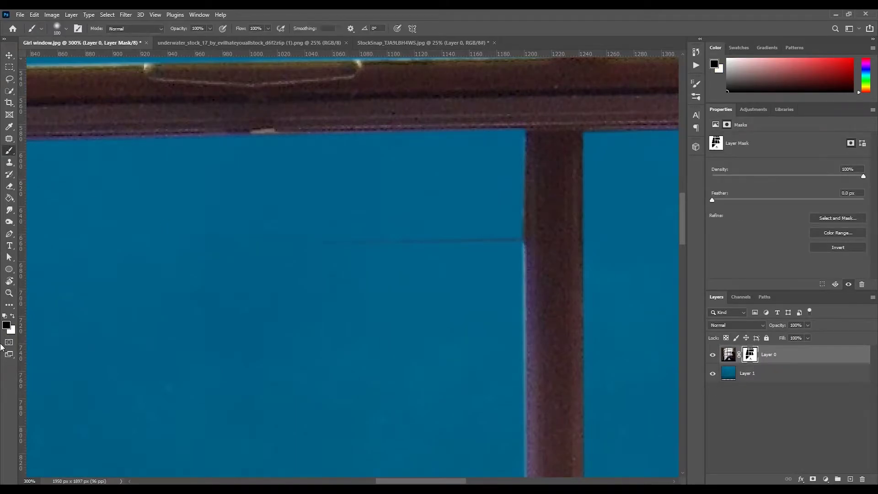
left_click_drag(353, 247, 464, 235)
Reduce the brush to 10 px and clean up the end of the leftover line beside the vertical window bar.
key("bracketleft")
key("bracketleft")
key("bracketleft")
key("bracketleft")
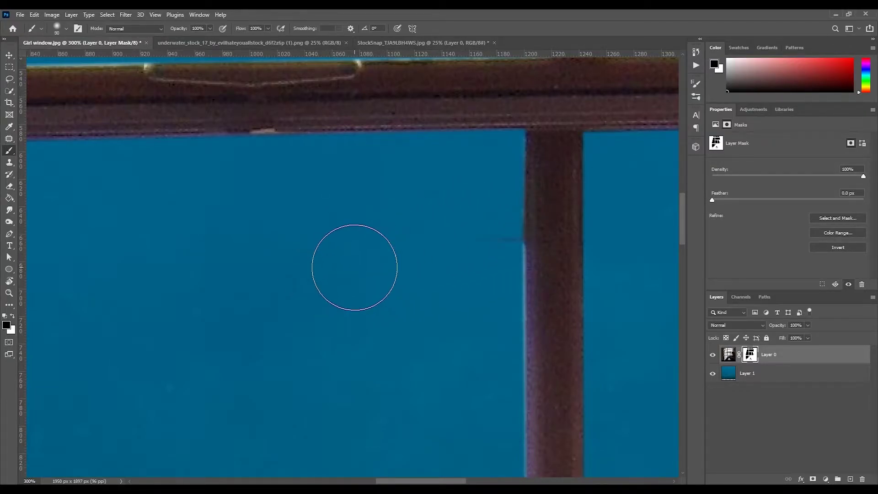
key("bracketleft")
key("bracketleft")
key("bracketleft")
key("bracketleft")
key("bracketleft")
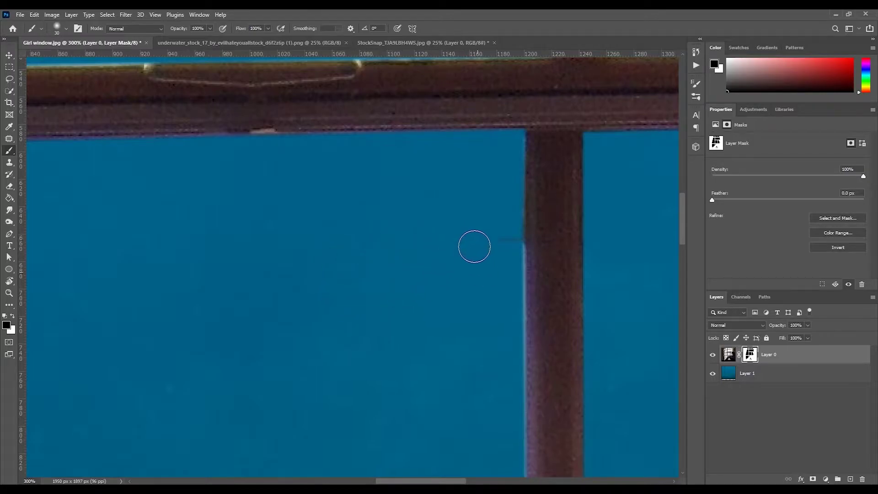
key("bracketleft")
key("bracketleft")
key("ctrl+0")
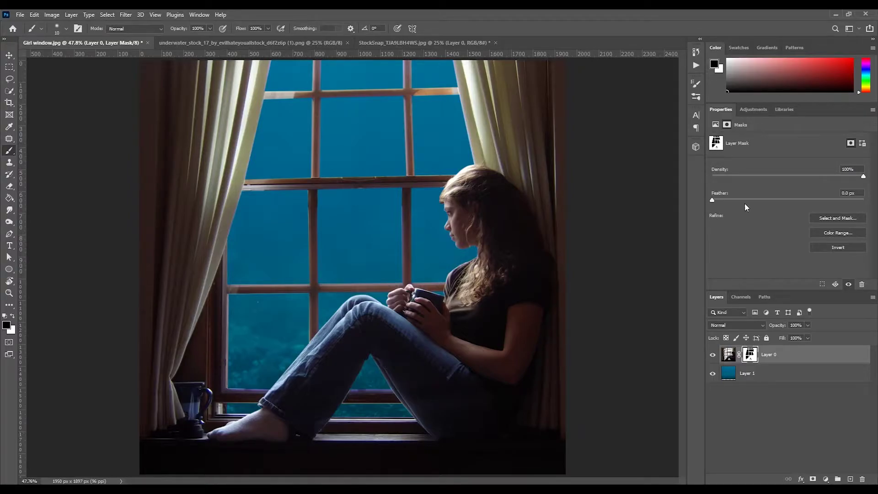
Bring the underwater_stock_17 light-ray image into Girl window.jpg and place its layer directly beneath Layer 0.
left_click(321, 45)
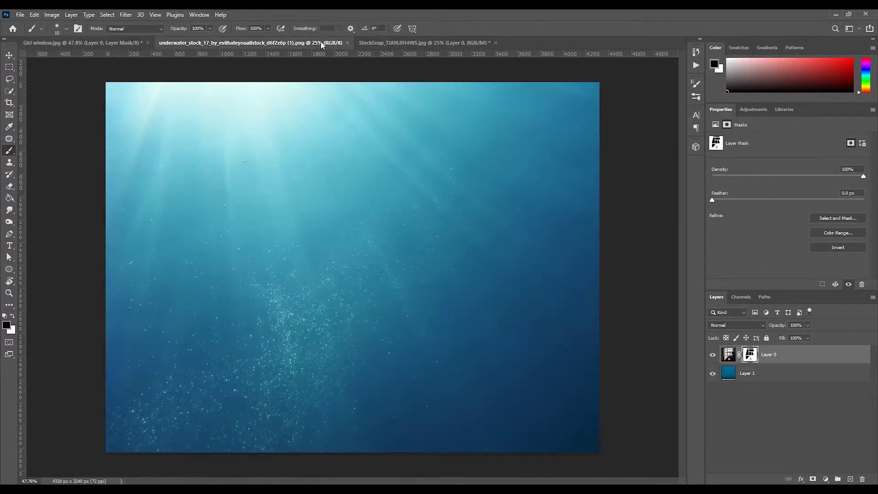
left_click(9, 56)
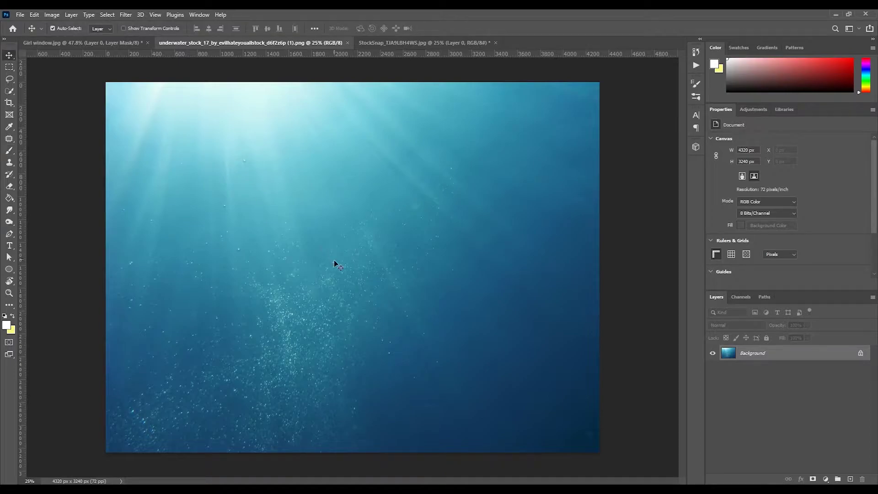
left_click(302, 208)
left_click(441, 216)
left_click_drag(361, 249, 208, 114)
left_click_drag(340, 239, 339, 238)
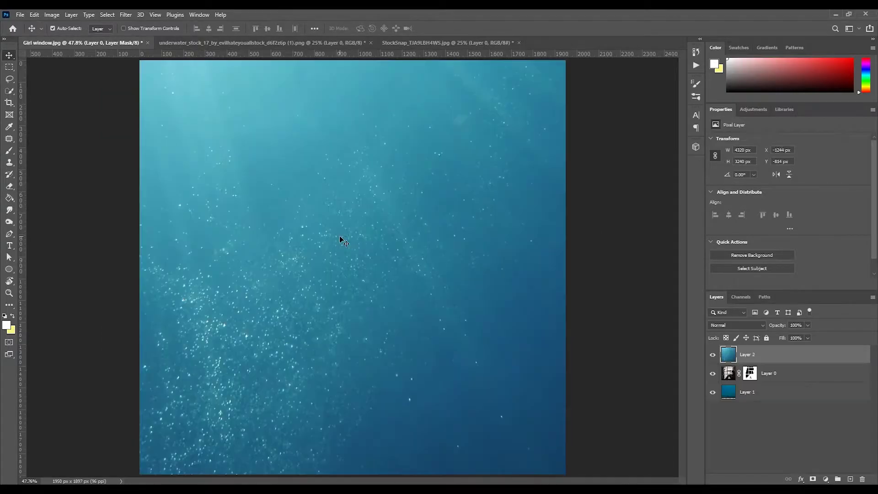
left_click_drag(766, 369, 766, 350)
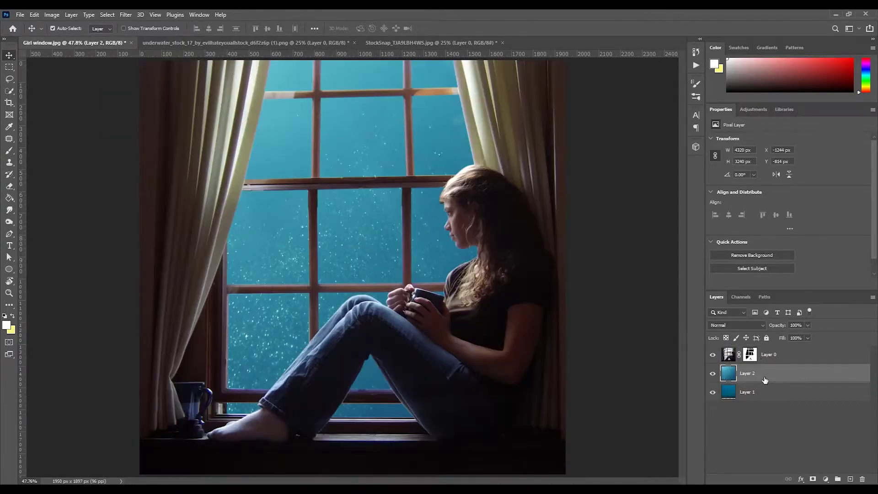
Set Layer 2's blend mode to Soft Light and move it to about X -1098, Y -701 px behind the window.
left_click(744, 324)
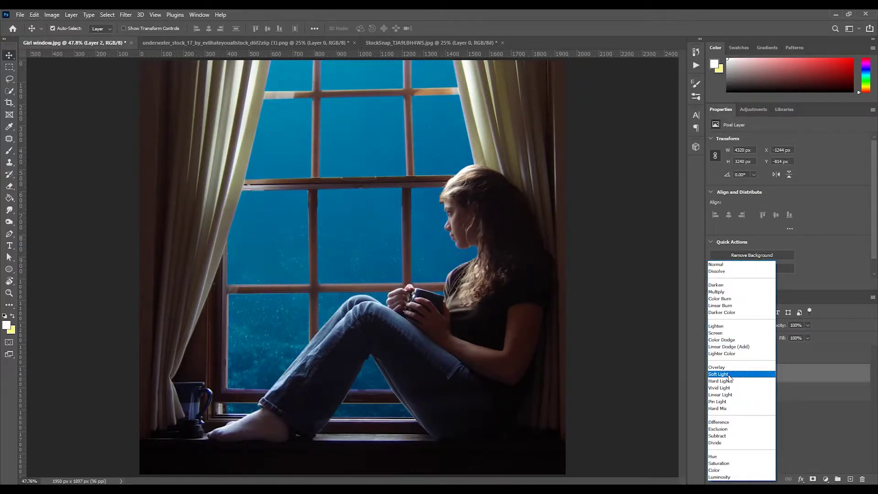
left_click(728, 376)
key("ctrl+t")
left_click_drag(332, 273, 376, 319)
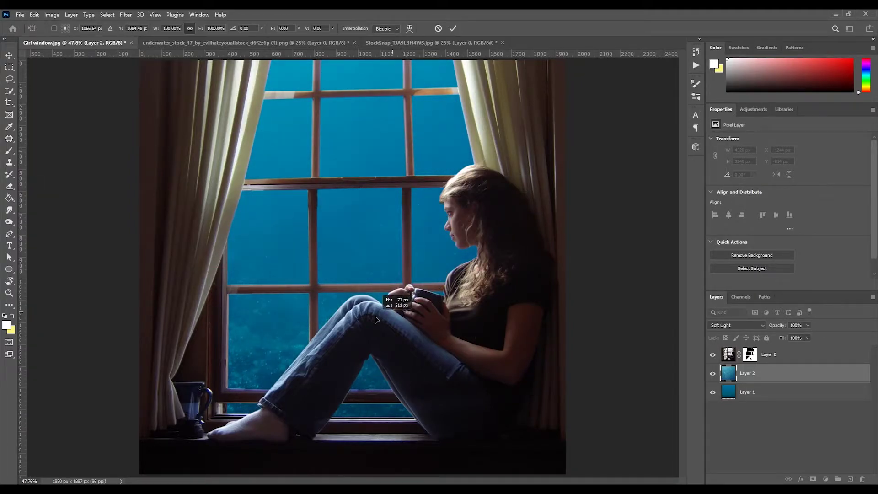
left_click_drag(376, 319, 374, 280)
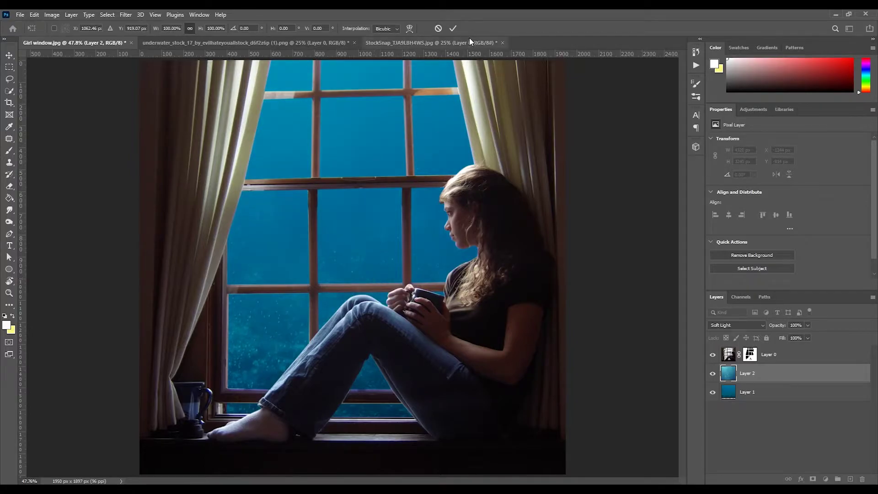
left_click(453, 29)
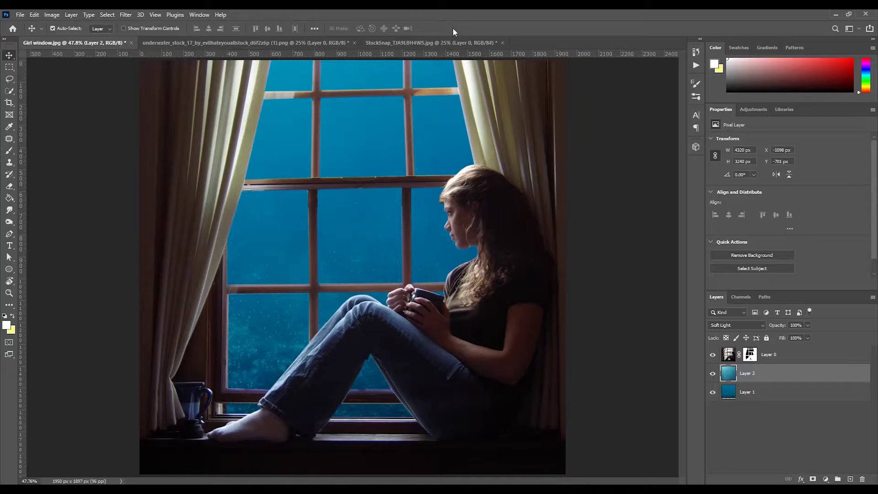
left_click(730, 358)
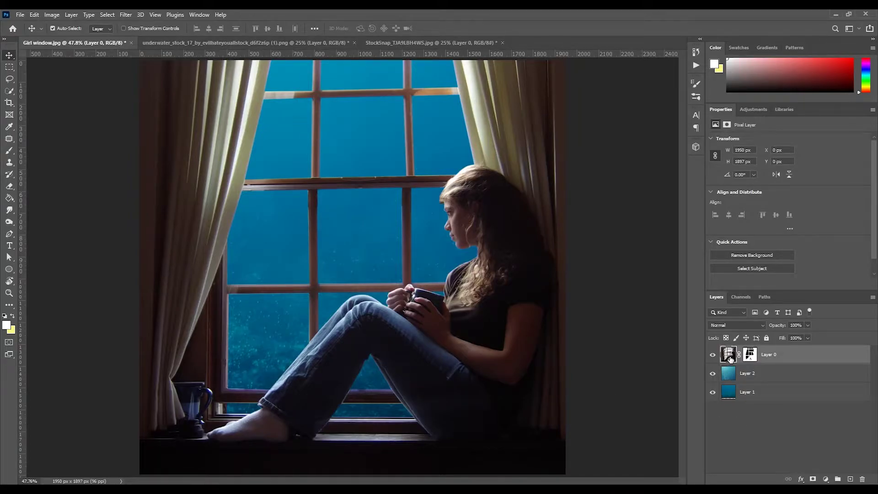
left_click(825, 479)
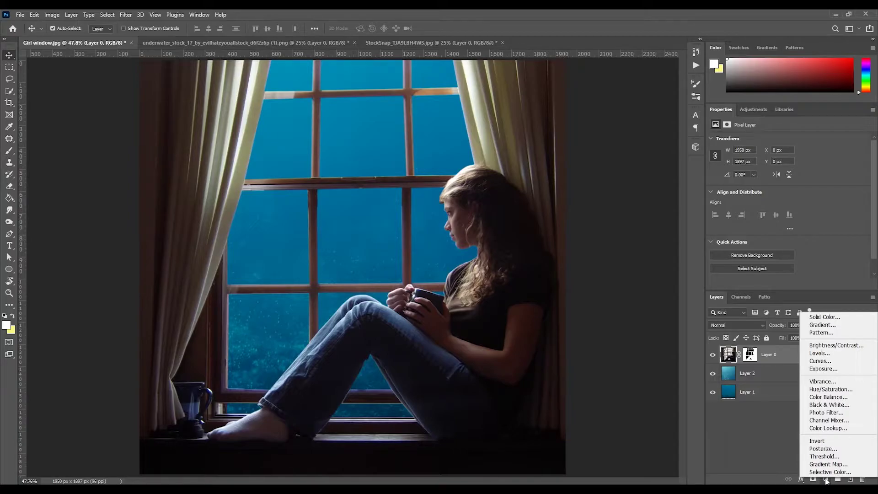
left_click(774, 441)
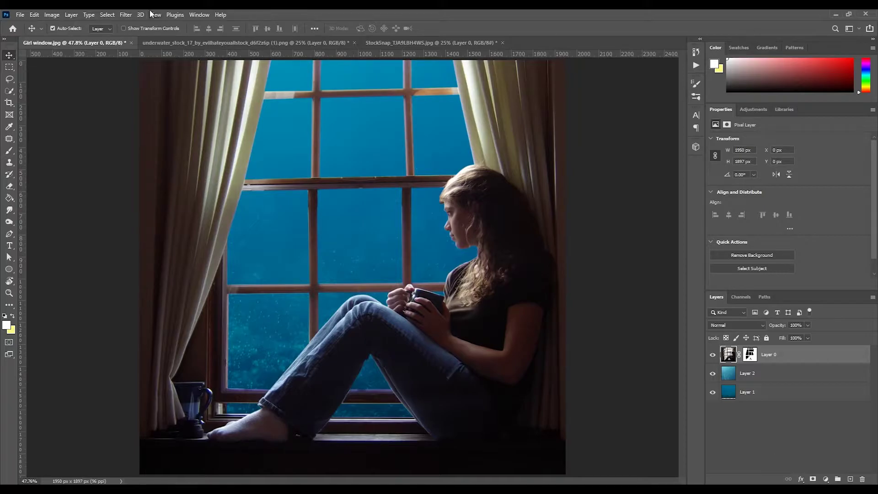
left_click(35, 15)
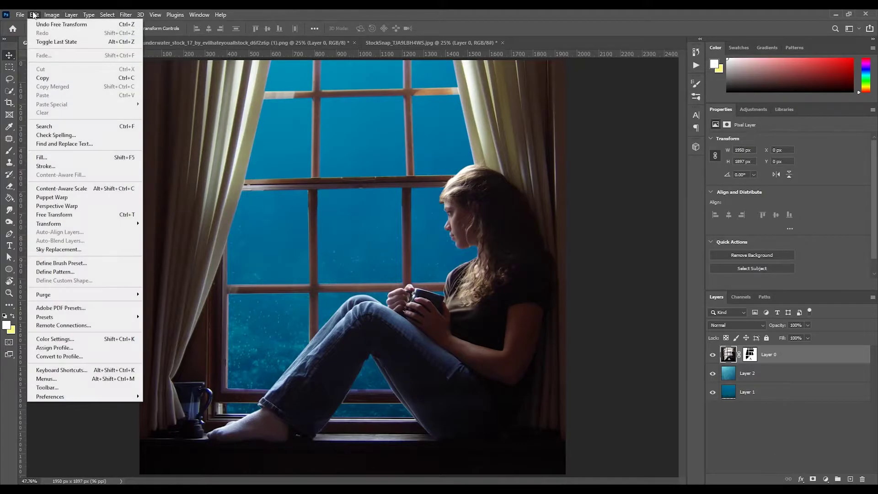
left_click(71, 158)
left_click(393, 155)
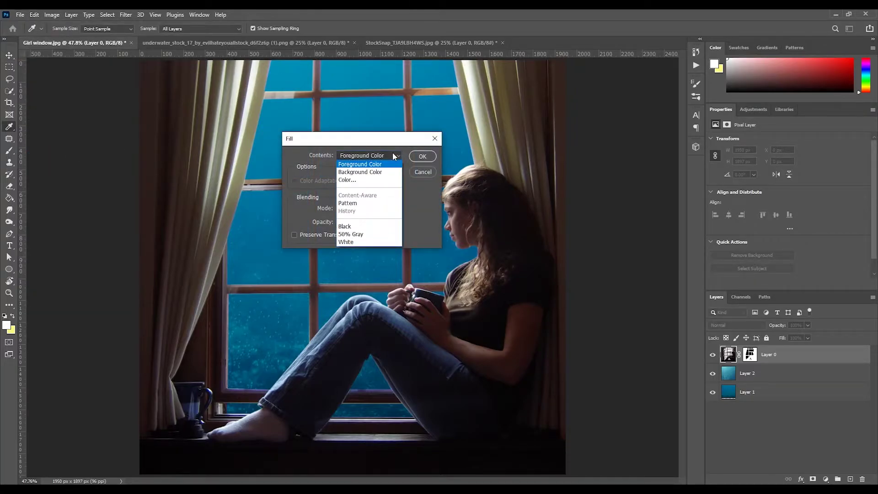
left_click(352, 233)
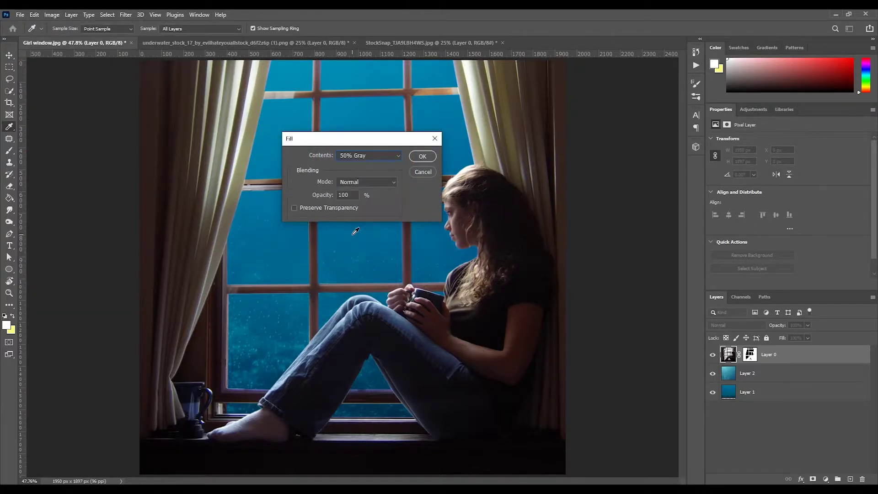
left_click(423, 156)
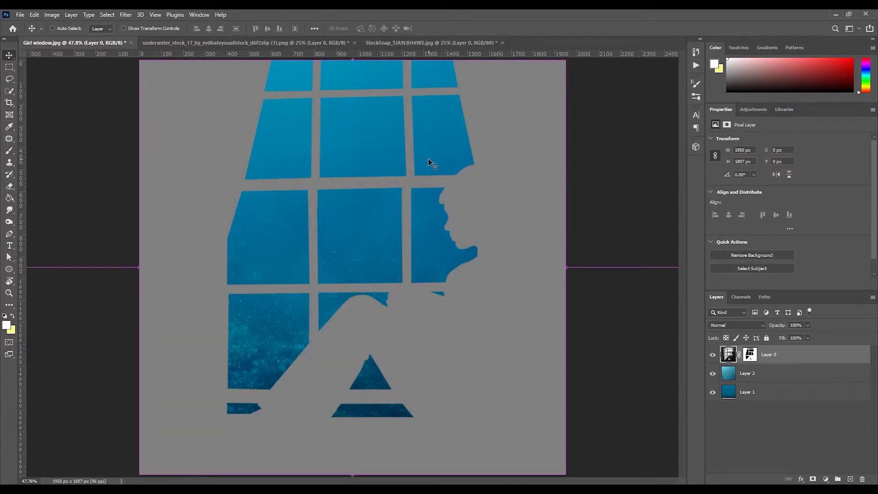
key("ctrl+z")
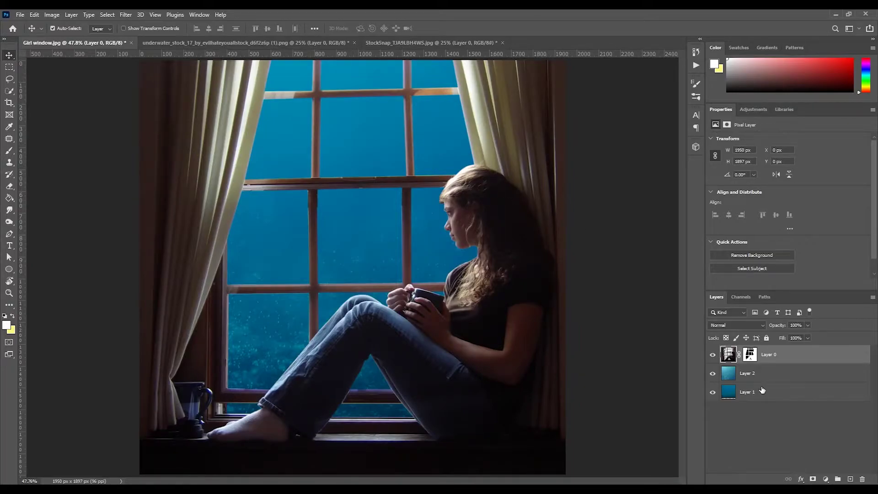
Add a new layer above Layer 0, fill it with 50% gray and set its blend mode to Overlay.
left_click(850, 479)
right_click(731, 359)
left_click(733, 359)
left_click(34, 15)
left_click(57, 156)
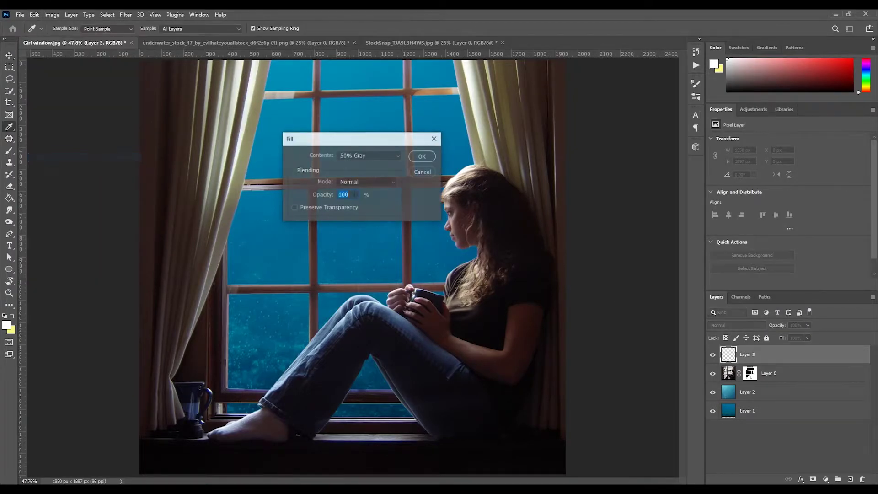
left_click(421, 156)
key("shift+alt+o")
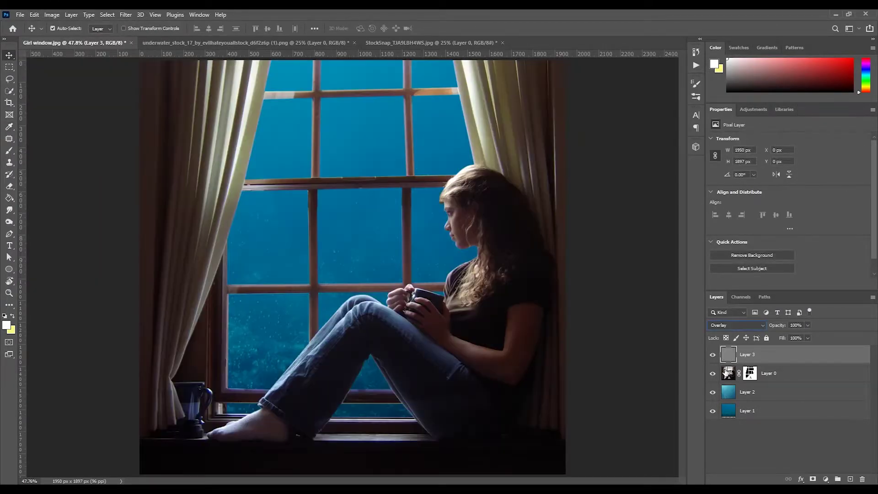
Burn the curtains and surrounding room at 58% exposure on Layer 3, clipped to Layer 0, and switch to the Dodge tool at 30% exposure.
key("v")
left_click_drag(10, 221, 42, 223)
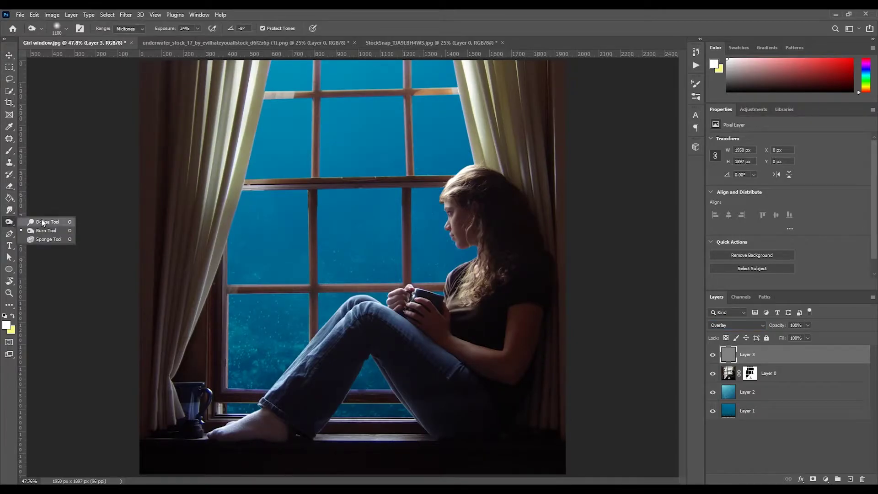
left_click(41, 230)
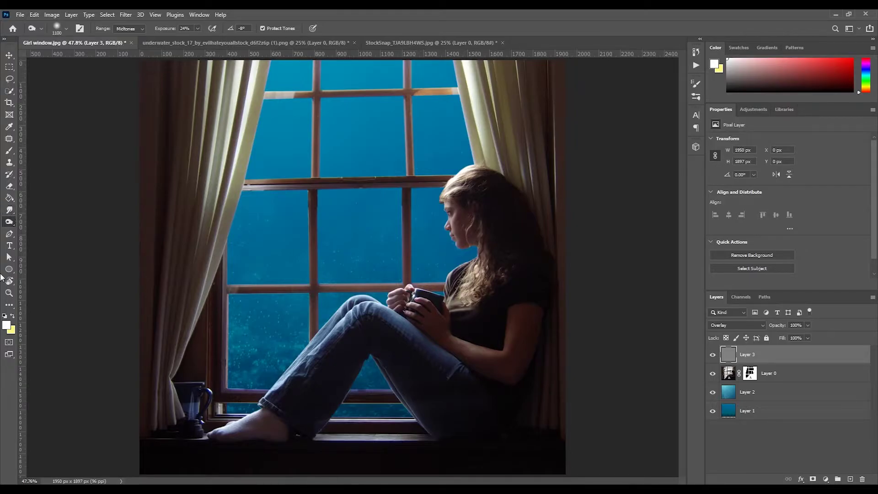
left_click_drag(215, 86, 182, 453)
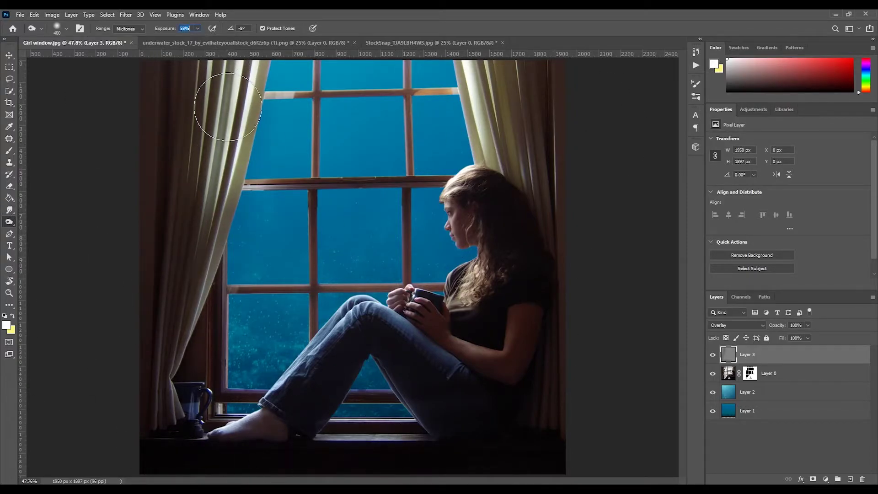
mouse_move(227, 107)
left_mouse_down()
mouse_move(322, 172)
mouse_move(188, 140)
mouse_move(192, 236)
mouse_move(306, 98)
mouse_move(393, 175)
mouse_move(222, 133)
mouse_move(304, 295)
mouse_move(243, 444)
mouse_move(446, 398)
mouse_move(522, 209)
mouse_move(407, 380)
mouse_move(208, 452)
mouse_move(170, 424)
mouse_move(532, 121)
mouse_move(527, 63)
mouse_move(526, 392)
mouse_move(240, 466)
mouse_move(168, 253)
mouse_move(214, 145)
mouse_move(303, 419)
mouse_move(323, 275)
mouse_move(293, 141)
left_mouse_up()
right_click(9, 222)
left_click(44, 221)
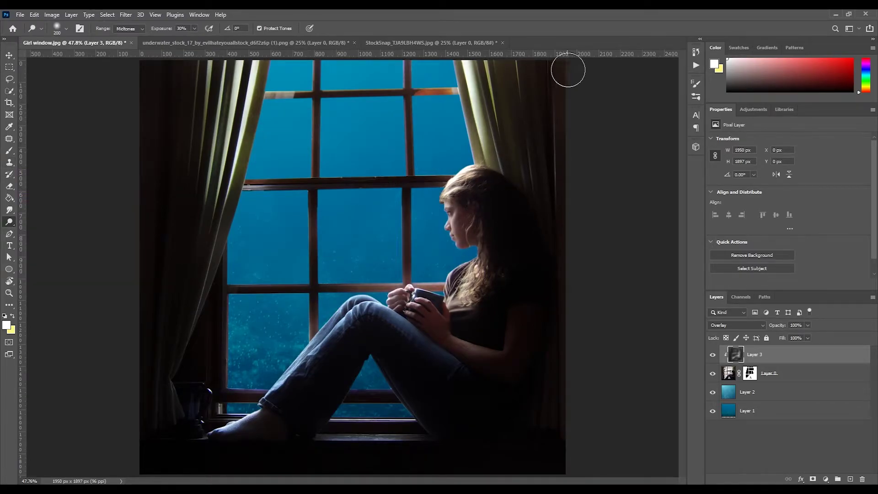
Stamp white smoke above the girl's mug on a new layer, using Sampled Brush 22 from the smoke brushes at 482 px.
key("ctrl+shift+alt+n")
key("b")
left_click(57, 28)
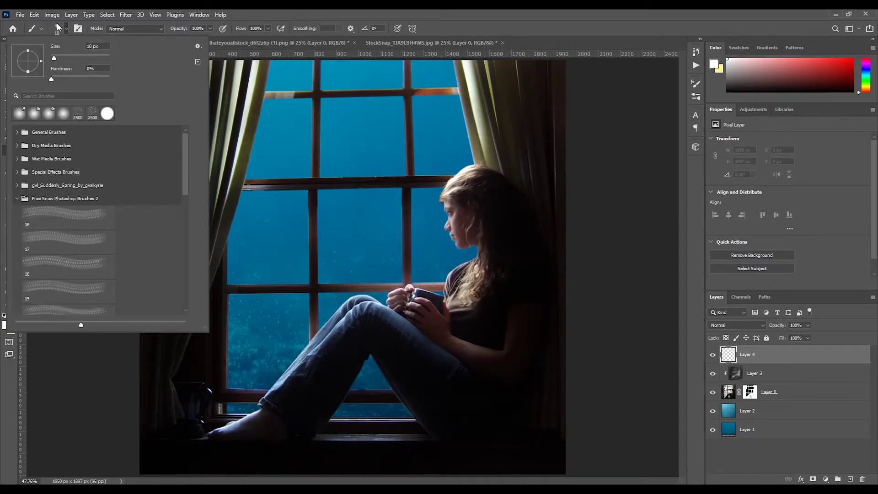
left_click(17, 198)
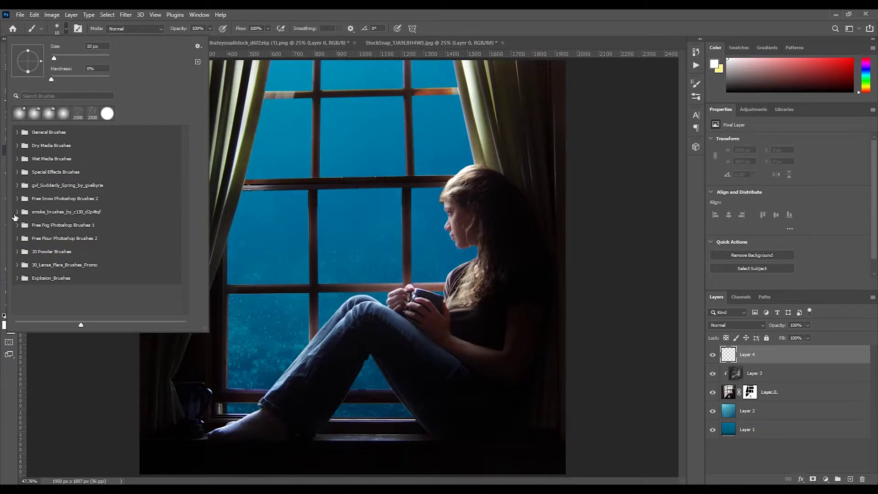
left_click(18, 211)
left_click(96, 255)
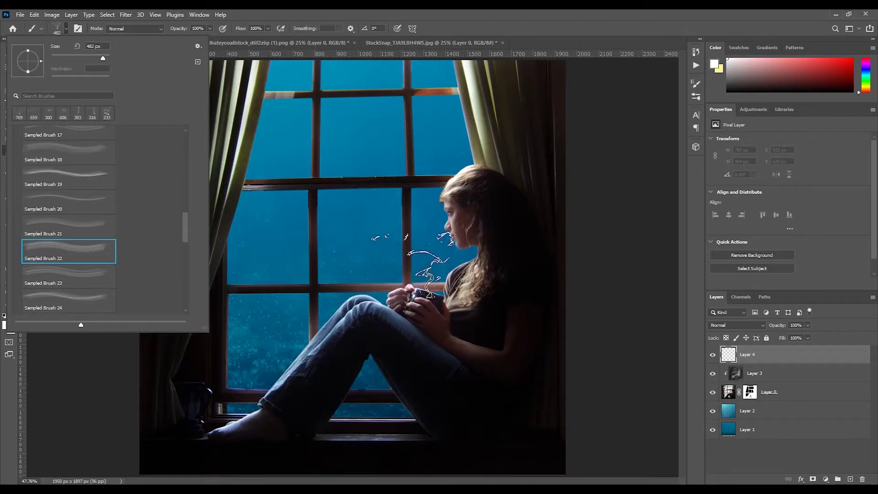
left_click(426, 245)
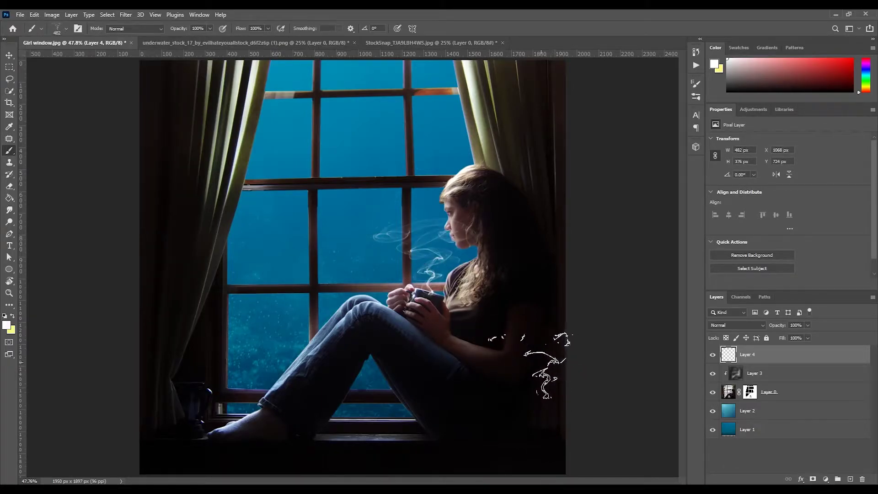
Scale the smoke on Layer 4 down to about 330 x 209 px and seat its base on the mug's rim.
left_click(11, 294)
left_click_drag(426, 271, 427, 272)
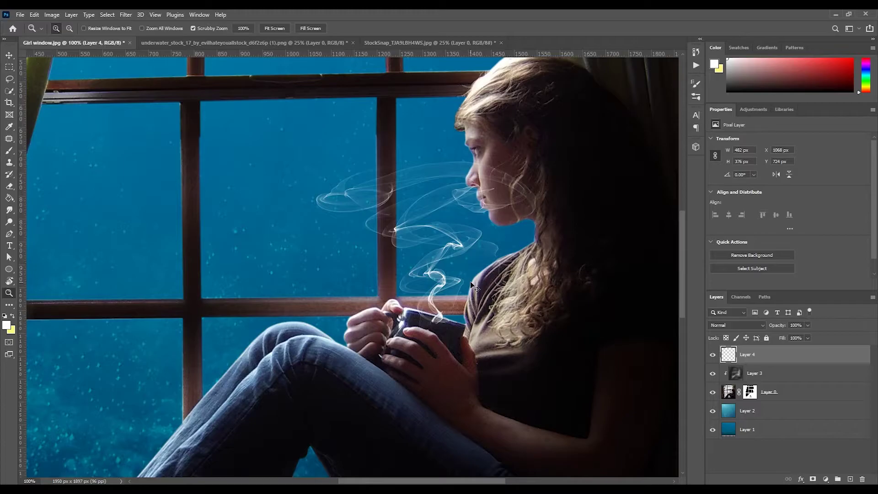
key("ctrl+t")
left_click_drag(316, 161, 361, 212)
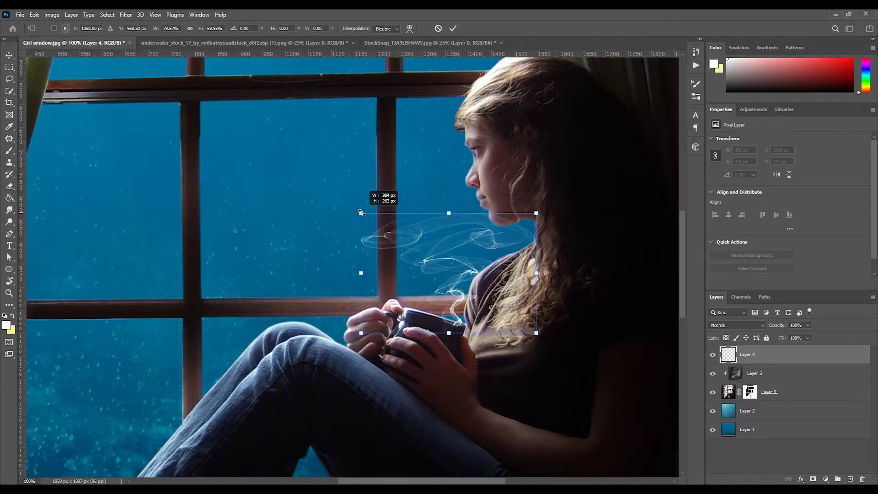
Add a layer mask to Layer 4 and choose the Soft Round brush from General Brushes.
left_click(812, 479)
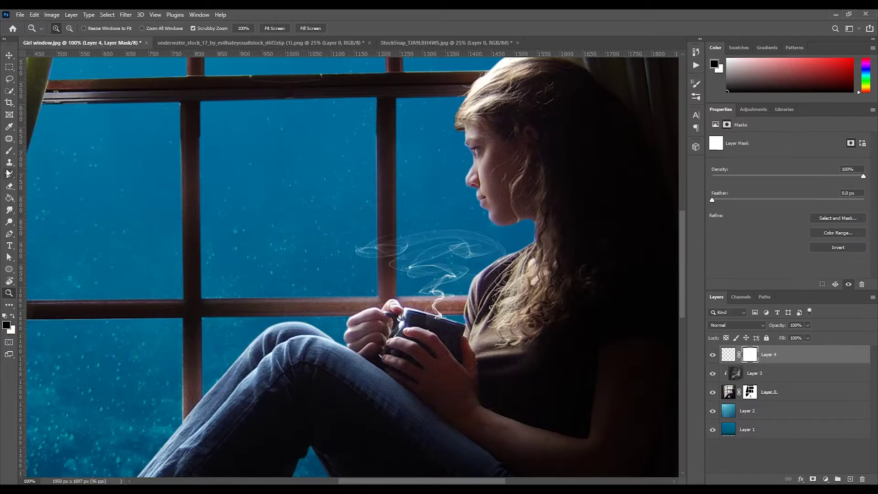
left_click(10, 150)
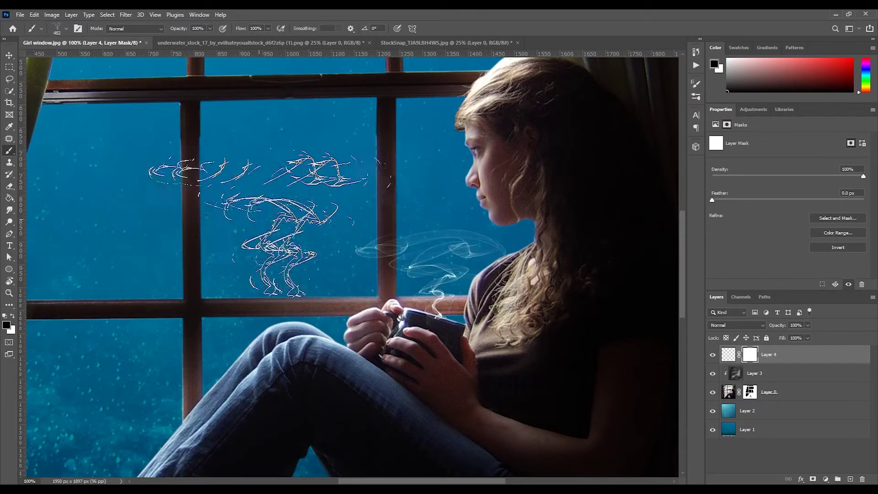
left_click(63, 28)
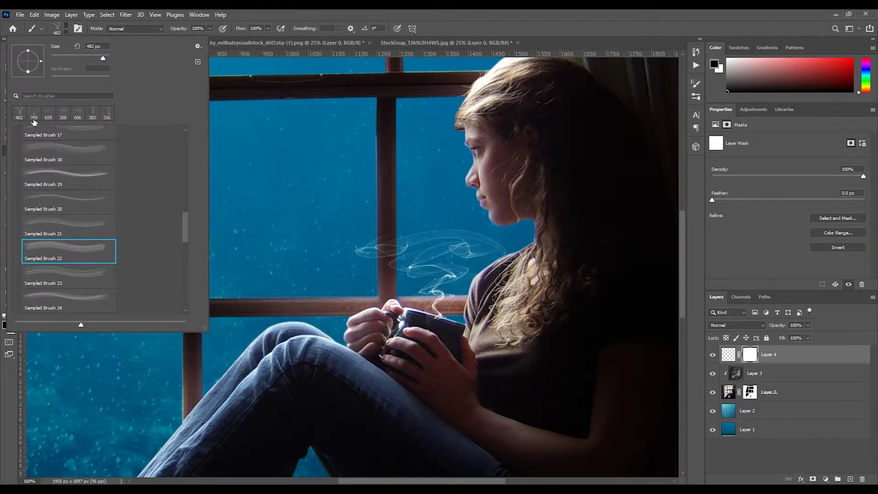
scroll(186, 226, "up", 10)
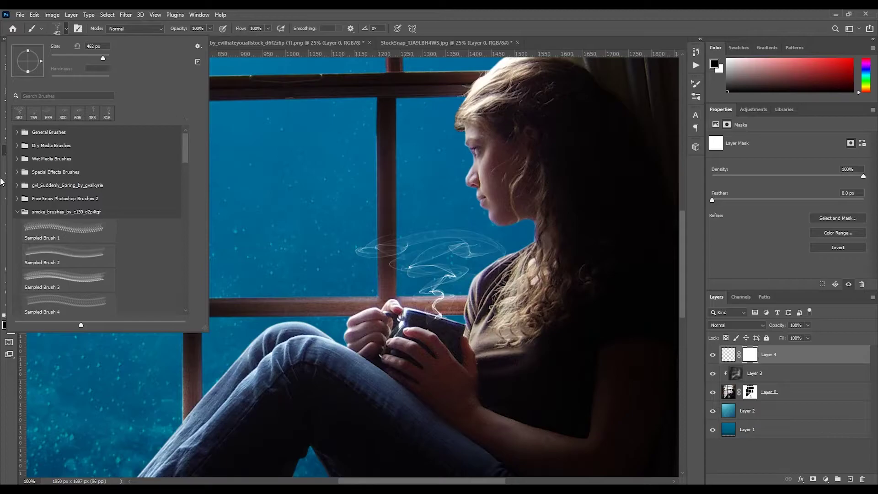
left_click(18, 211)
left_click(17, 132)
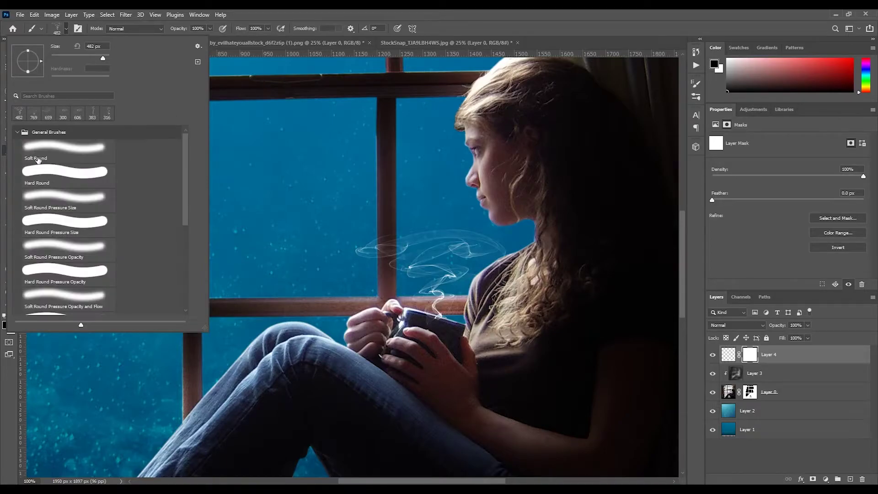
left_click(44, 147)
left_click(67, 29)
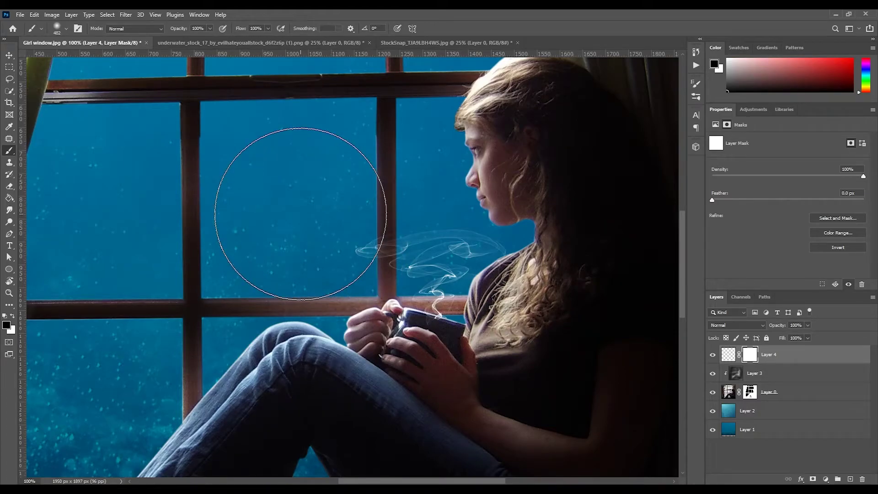
Reduce the brush to about 90 px and paint black on Layer 4's mask to hide the smoke's upper and outer wisps.
key("bracketleft")
key("bracketleft")
key("bracketleft")
key("bracketleft")
key("bracketleft")
key("bracketleft")
key("bracketleft")
key("bracketleft")
key("bracketleft")
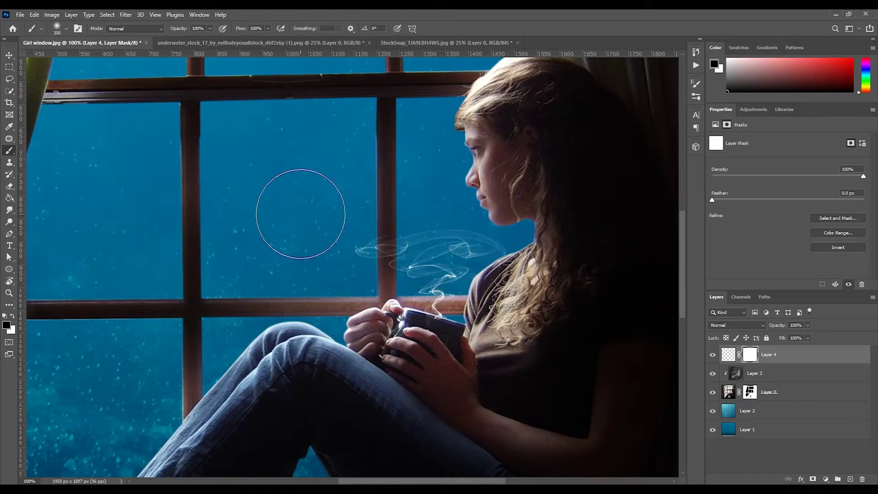
mouse_move(353, 243)
left_mouse_down()
mouse_move(455, 217)
mouse_move(511, 234)
left_mouse_up()
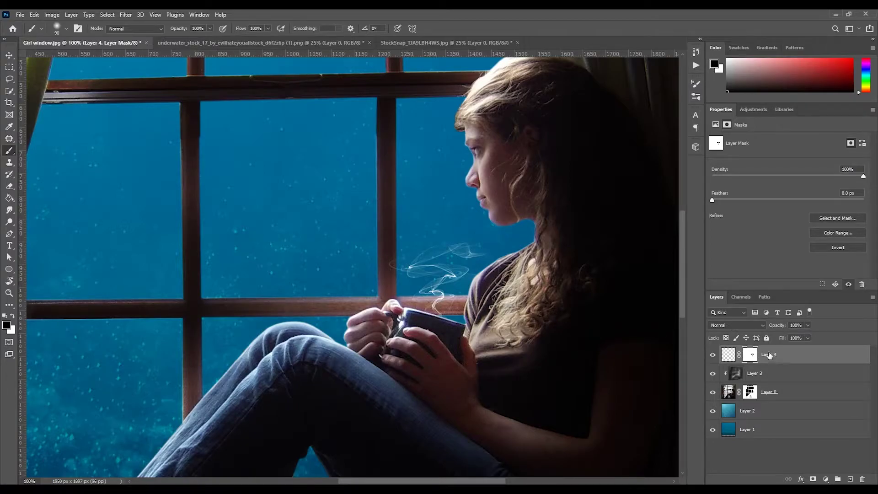
Duplicate the masked smoke layer and flip the copy horizontally.
left_click(730, 356)
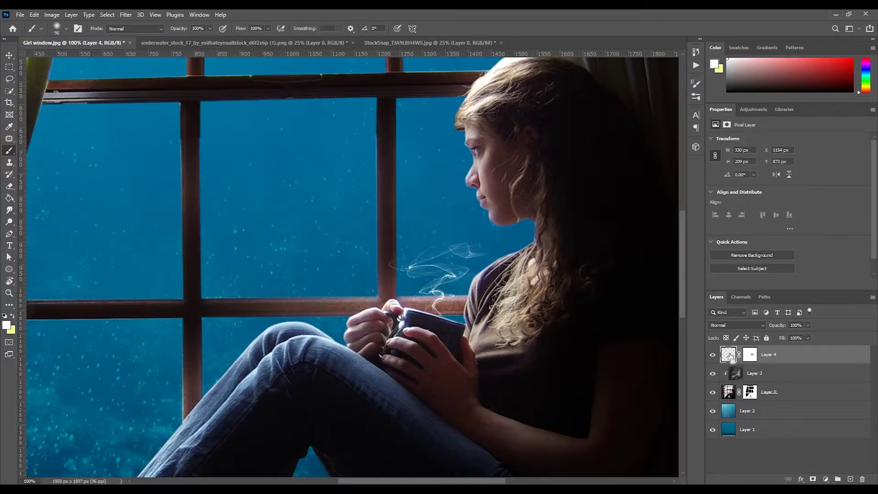
key("ctrl+j")
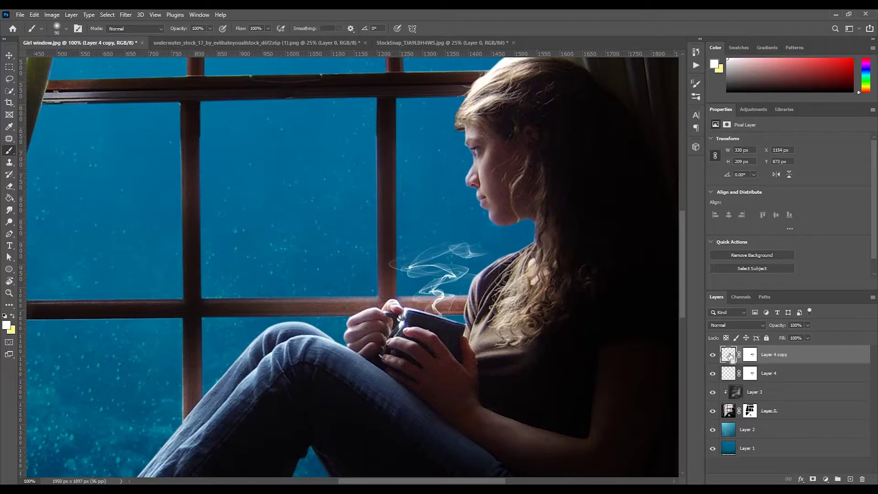
key("ctrl+t")
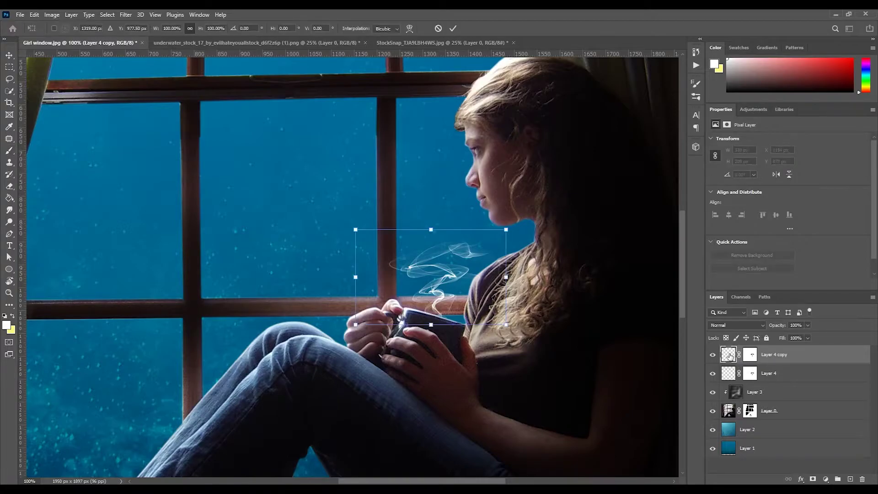
right_click(442, 279)
left_click(483, 435)
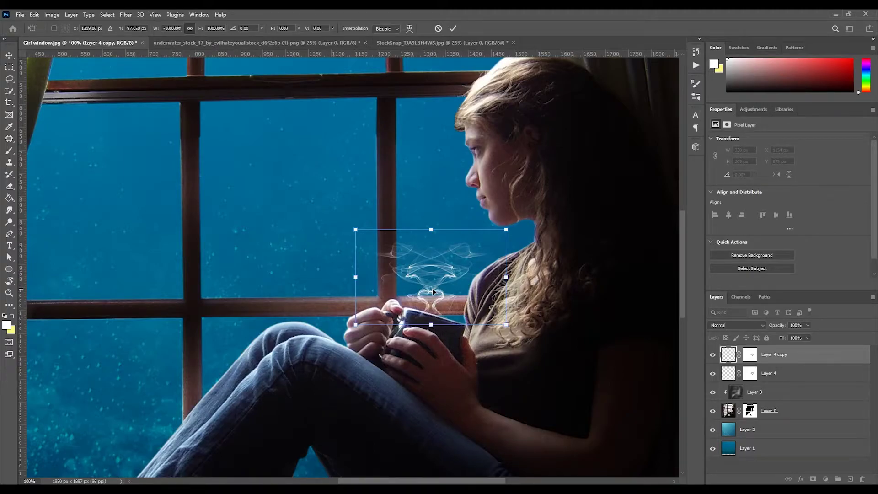
Warp the flipped smoke copy so its base bends down onto the mug's rim, making it differ from the original.
right_click(432, 304)
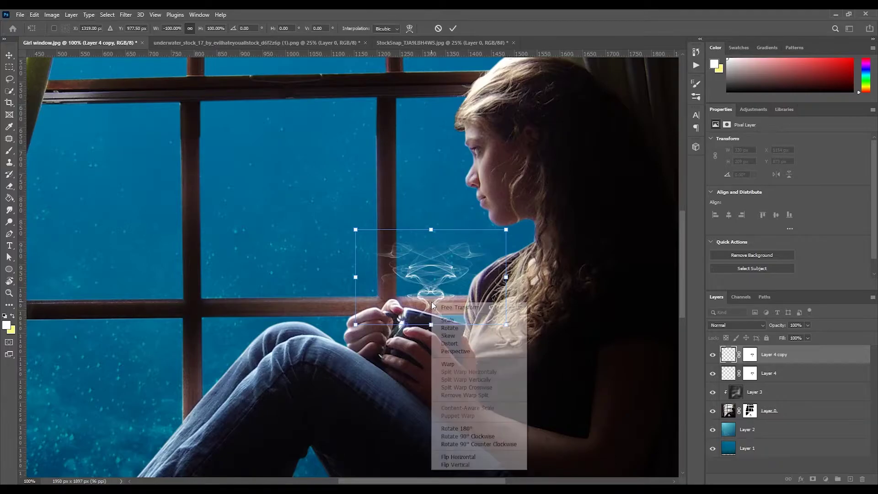
left_click(447, 364)
left_click_drag(414, 321, 449, 326)
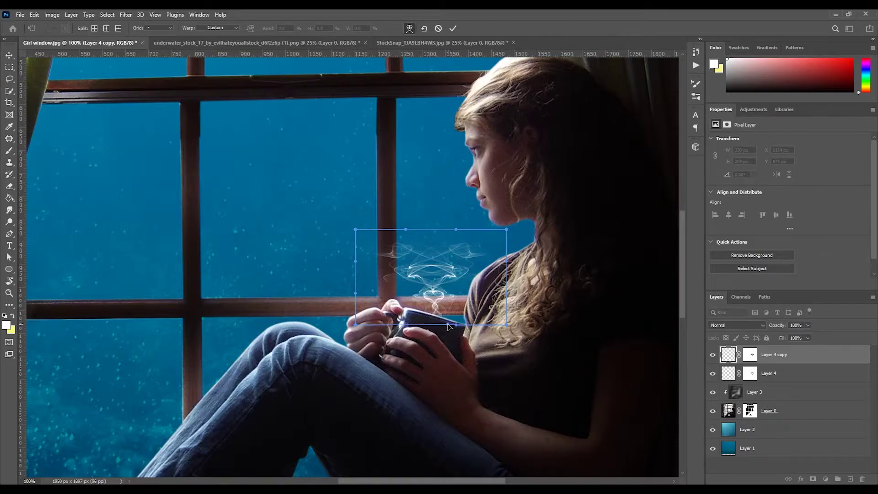
left_click_drag(358, 326, 388, 333)
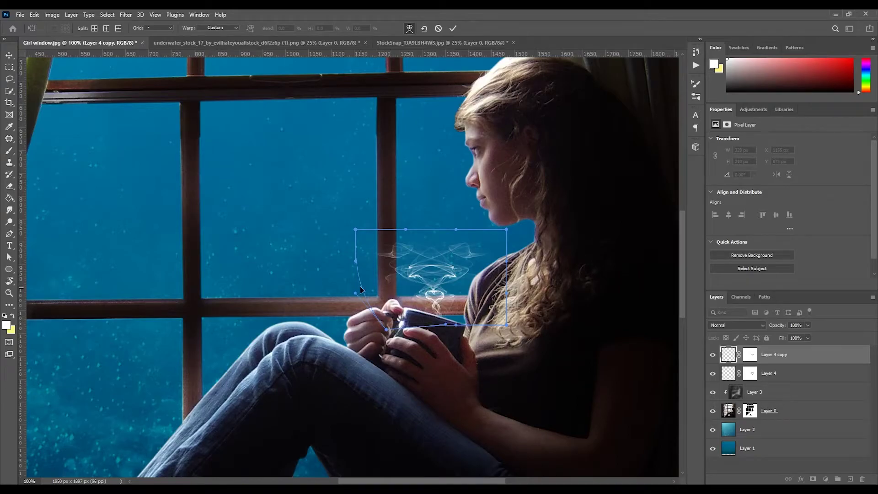
left_click_drag(431, 302, 433, 307)
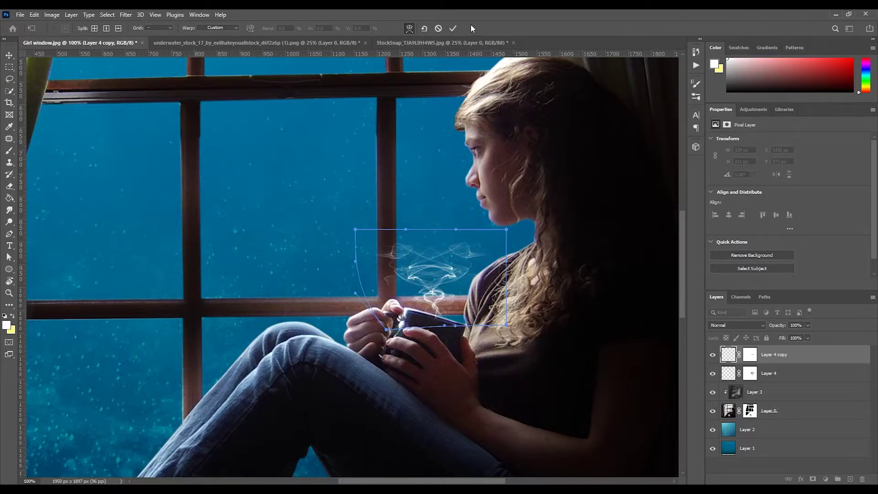
left_click(454, 28)
key("b")
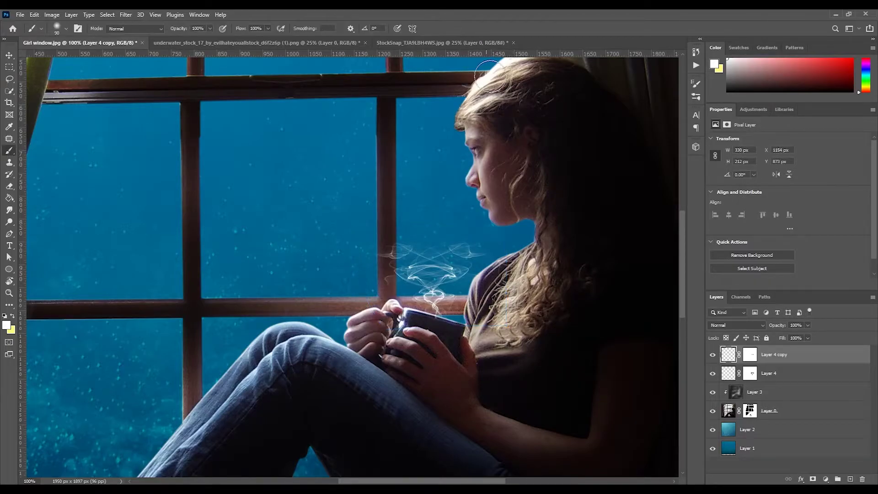
left_click(750, 357)
key("d")
key("x")
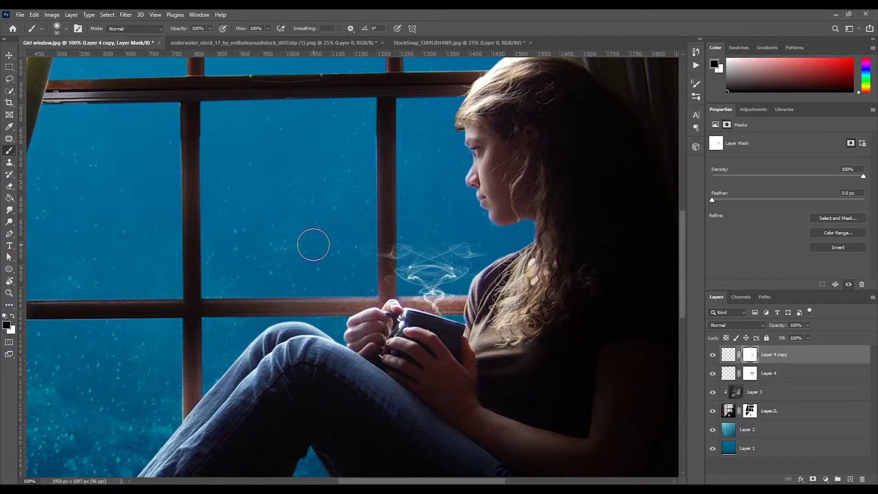
key("ctrl+0")
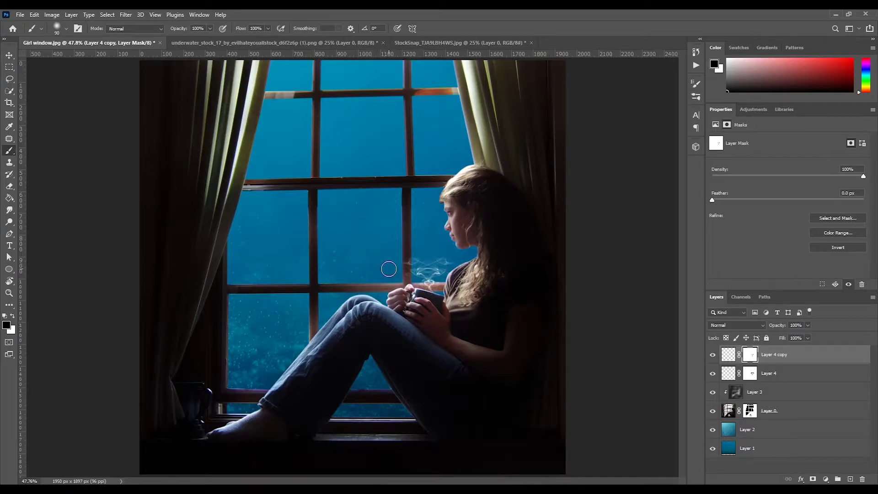
key("ctrl+t")
left_click_drag(392, 274, 432, 276)
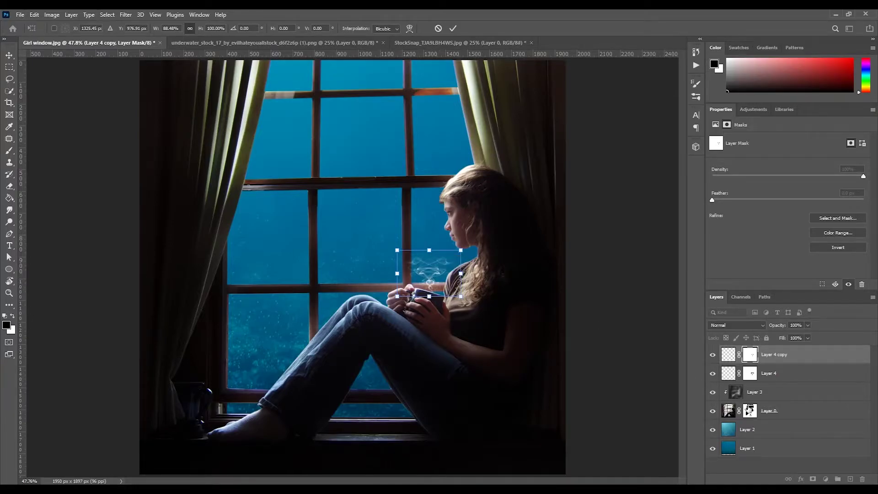
Select Layer 4 and its copy together and narrow the smoke to about 305 px wide.
left_click(728, 373)
left_click(728, 356)
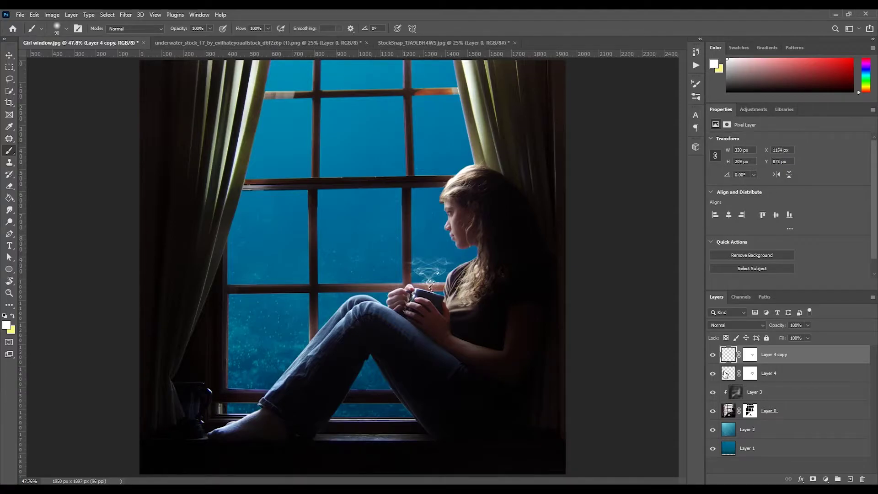
left_click(772, 378, "ctrl")
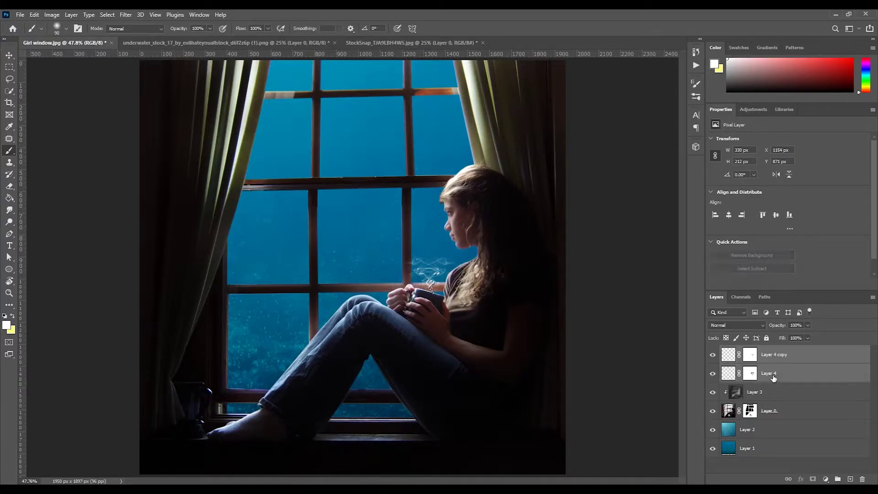
key("ctrl+t")
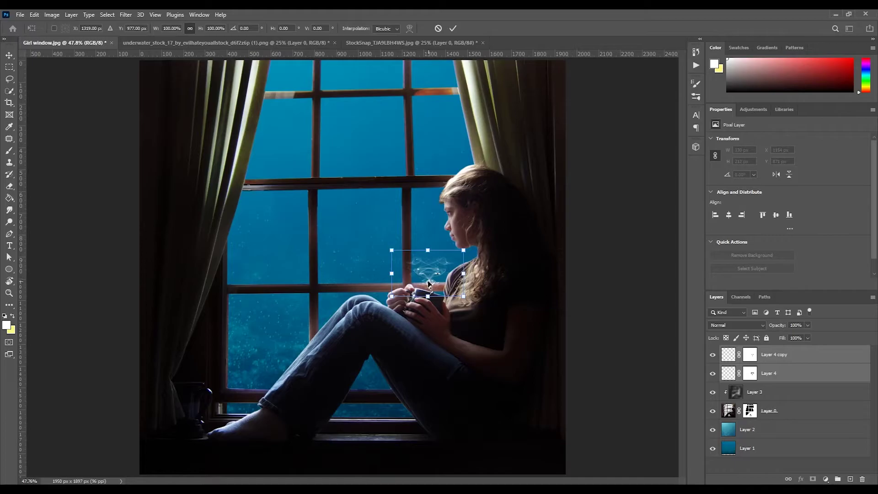
left_click_drag(392, 273, 399, 274)
left_click(453, 28)
Rotate both smoke layers about 15.5° clockwise so the steam tilts over the mug.
key("b")
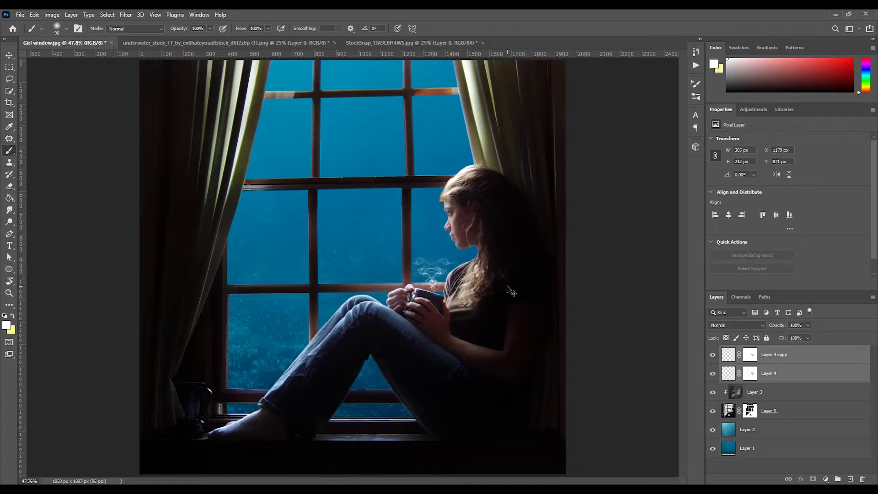
key("ctrl+t")
left_click_drag(500, 290, 486, 305)
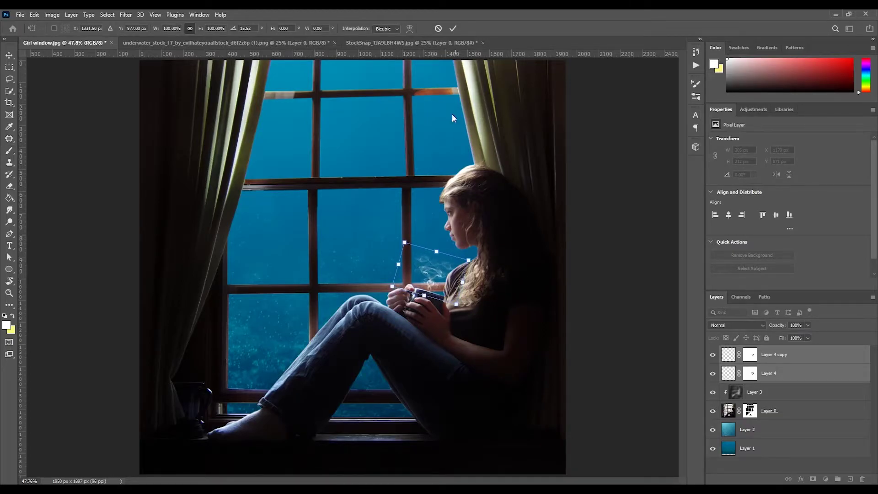
left_click(453, 29)
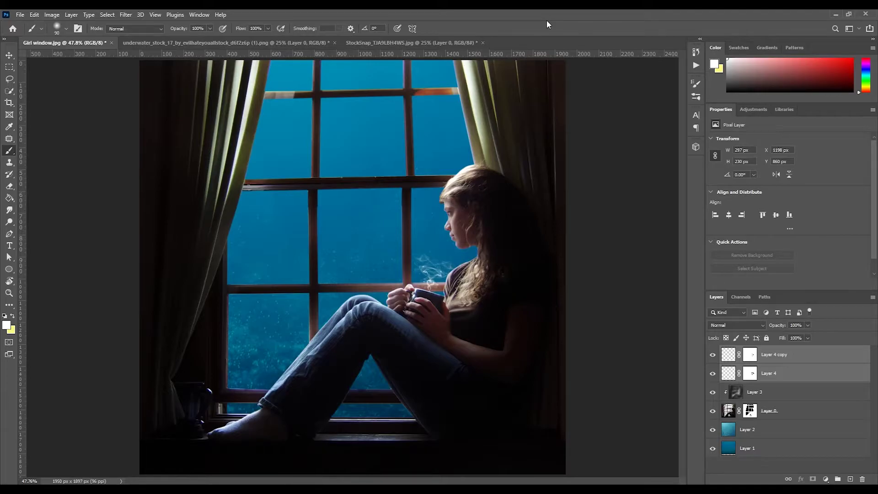
Rename Layer 0 as Girl and the clipped Overlay layer above it as D&B.
left_click(777, 359)
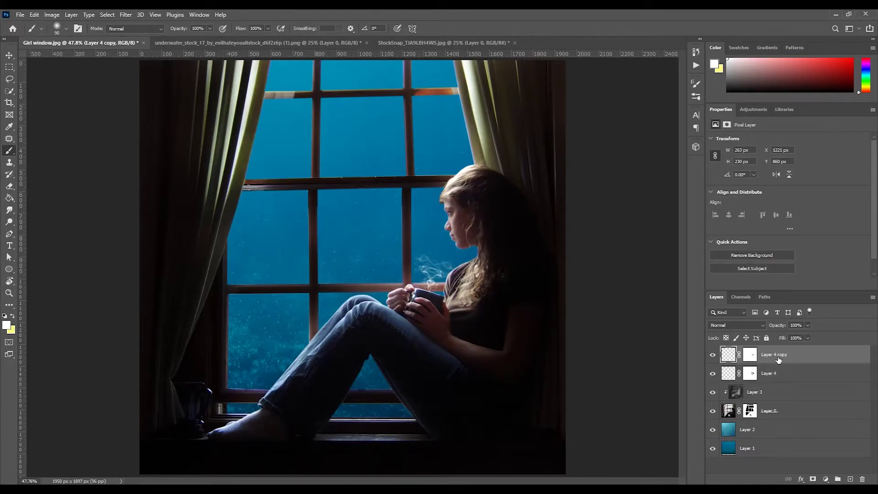
double_click(770, 411)
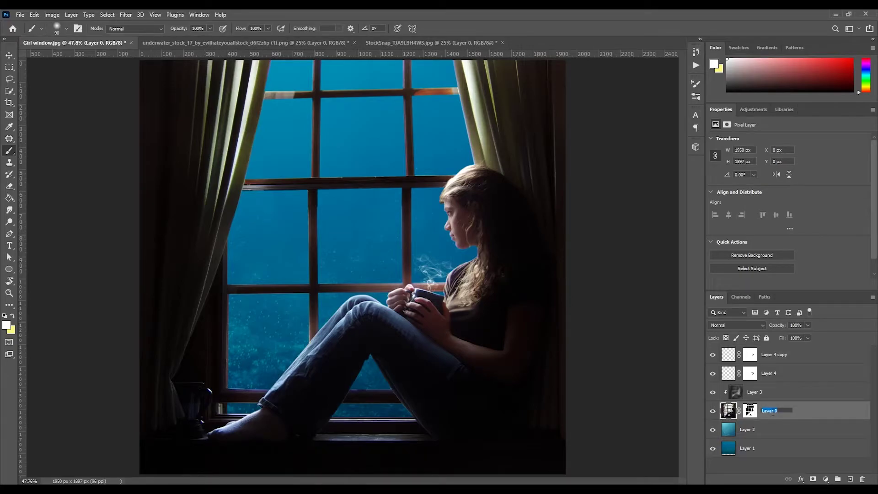
double_click(759, 392)
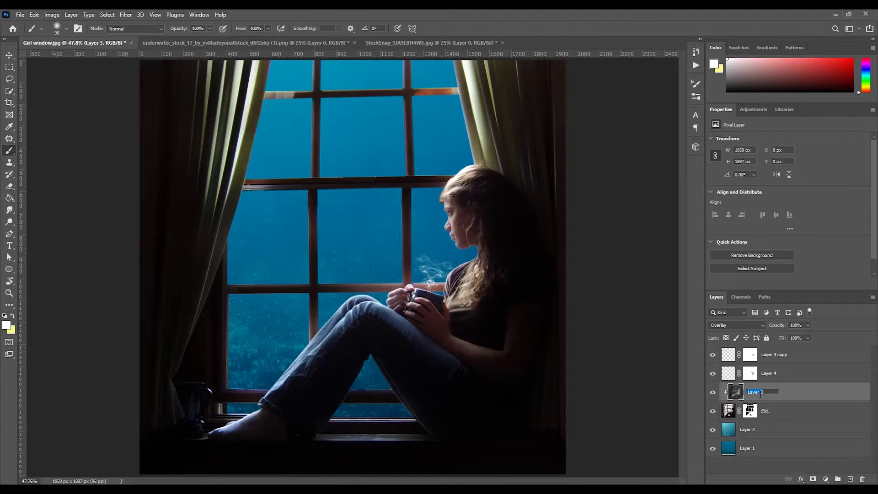
type("D&B")
Rename Layer 1 as WATER 1 and Layer 2 as WATER 2.
double_click(746, 448)
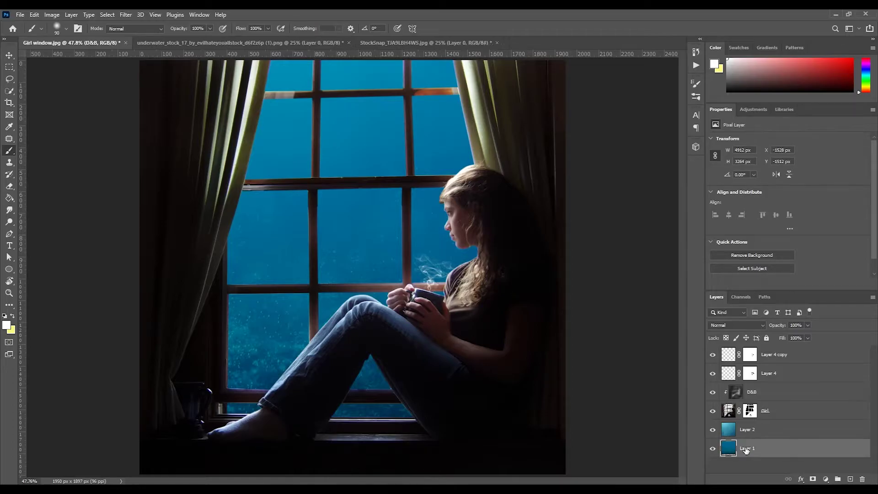
type("WATER")
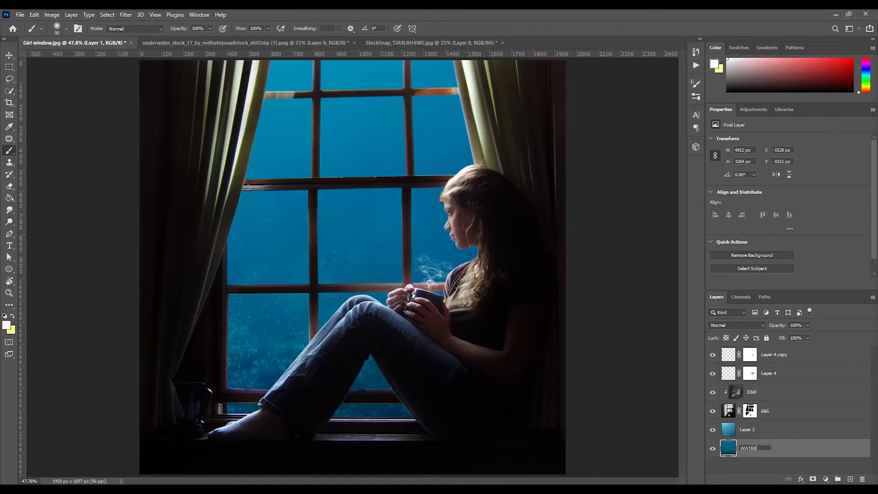
double_click(748, 429)
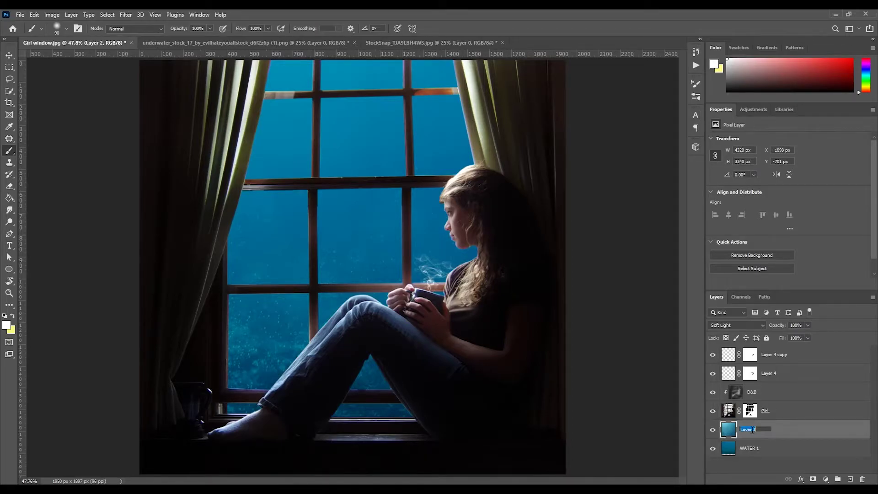
type("WA")
left_click(807, 353)
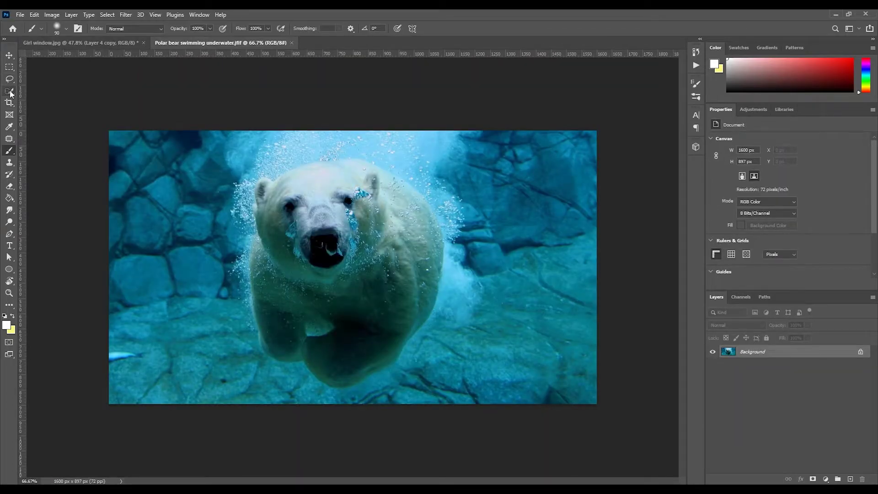
Select the polar bear with Select Subject and mask out the background around it.
left_click(10, 91)
left_click(263, 29)
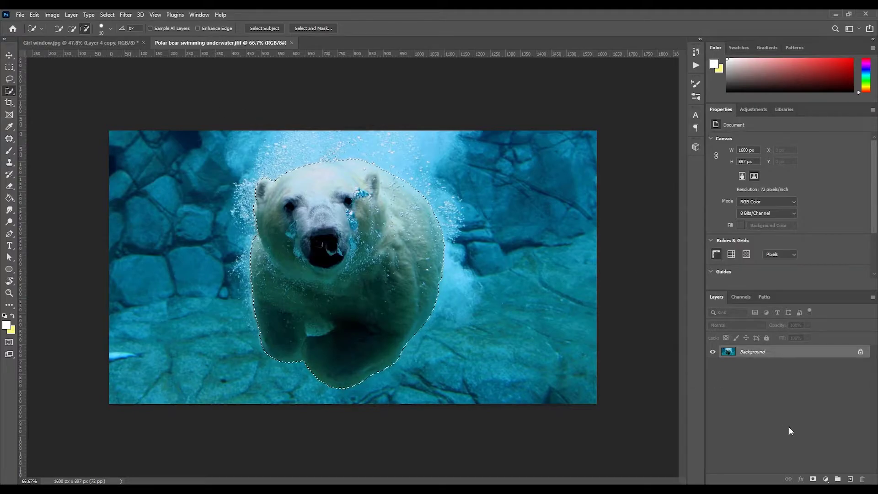
left_click(812, 479)
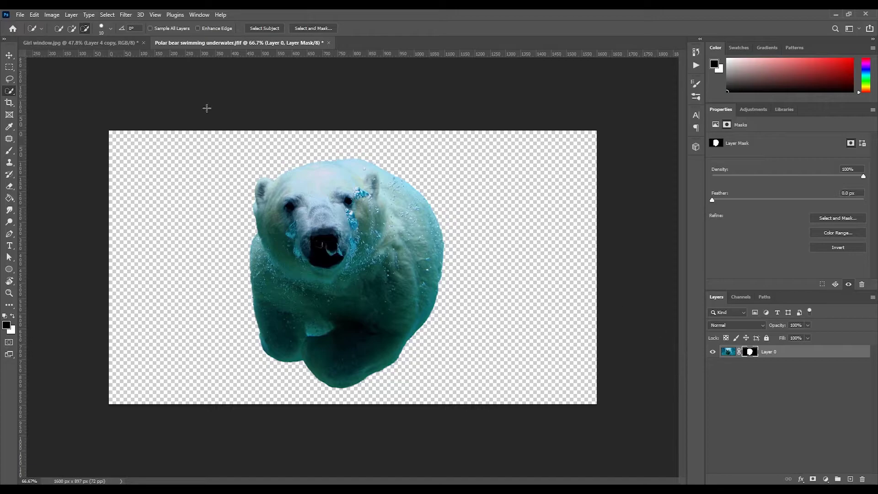
Bring the masked polar bear into the Girl window document and place its layer directly below the Girl layer.
left_click(9, 55)
left_click_drag(382, 258, 389, 234)
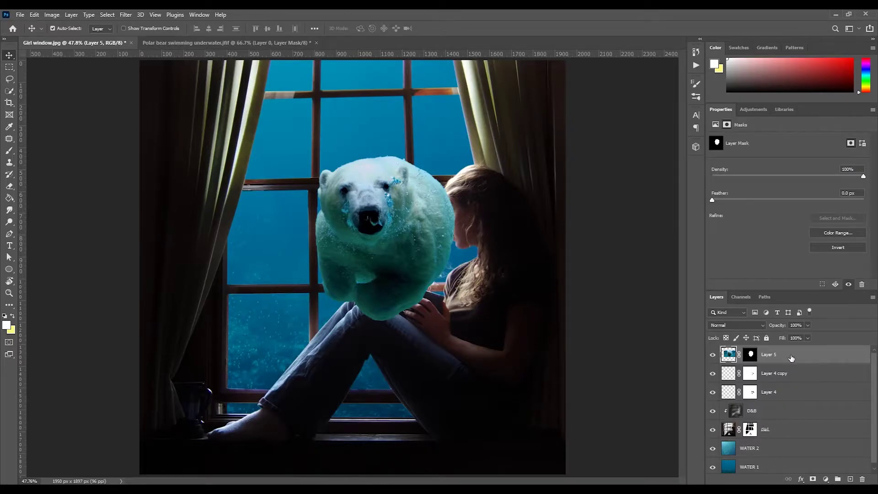
left_click_drag(791, 358, 781, 439)
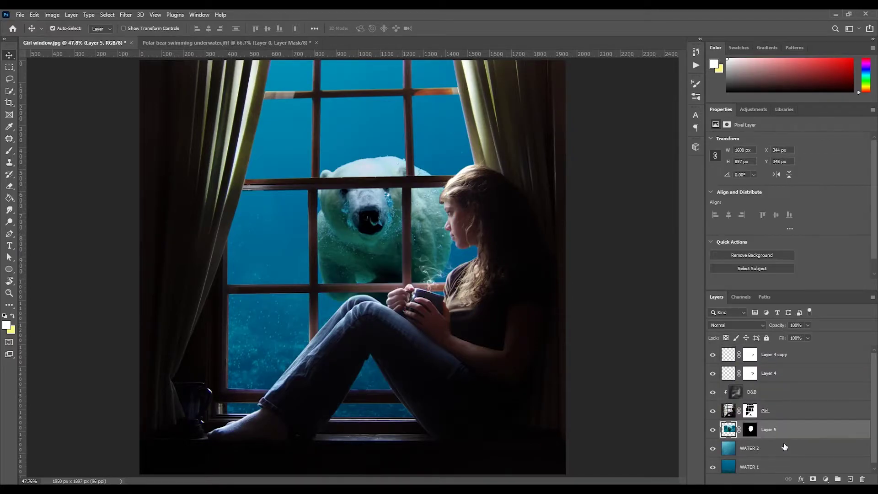
Scale the polar bear layer to about 667 x 371 px and position the bear in the window's middle pane.
key("ctrl+t")
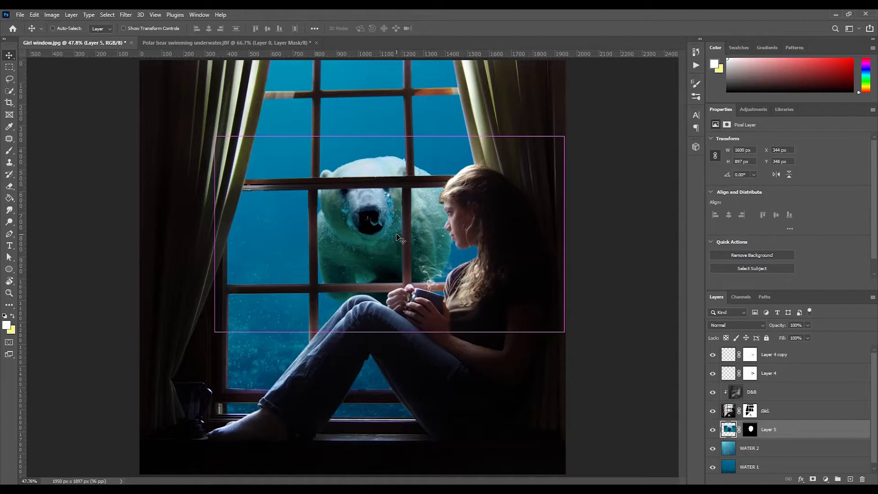
left_click_drag(215, 137, 394, 240)
left_click_drag(465, 279, 375, 230)
left_click_drag(295, 182, 326, 197)
left_click_drag(387, 235, 265, 228)
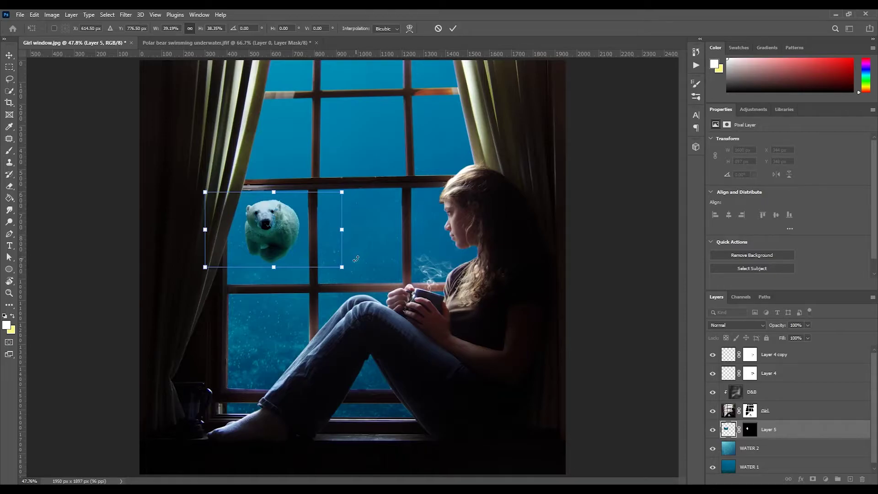
left_click_drag(307, 231, 386, 232)
left_click_drag(421, 268, 429, 276)
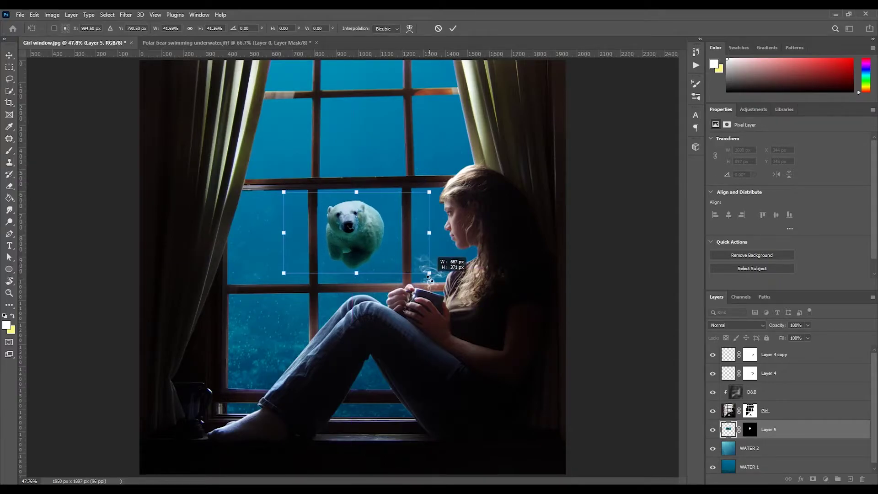
left_click_drag(367, 225, 373, 226)
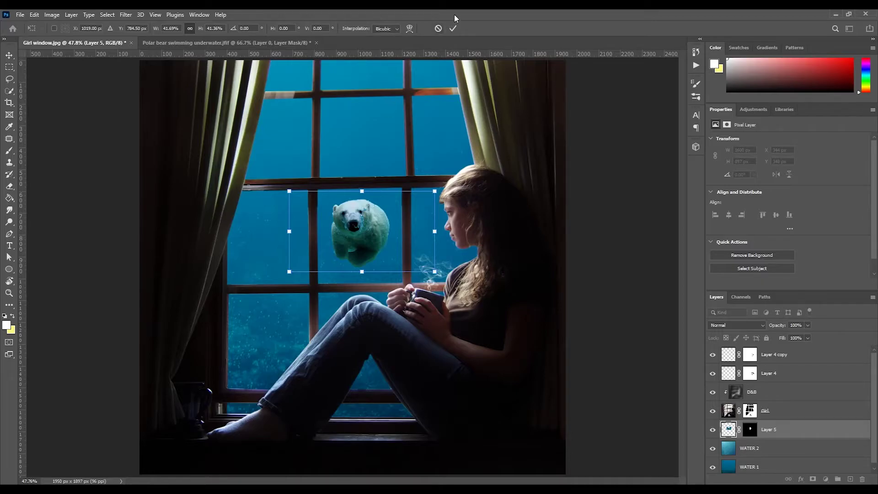
left_click(452, 28)
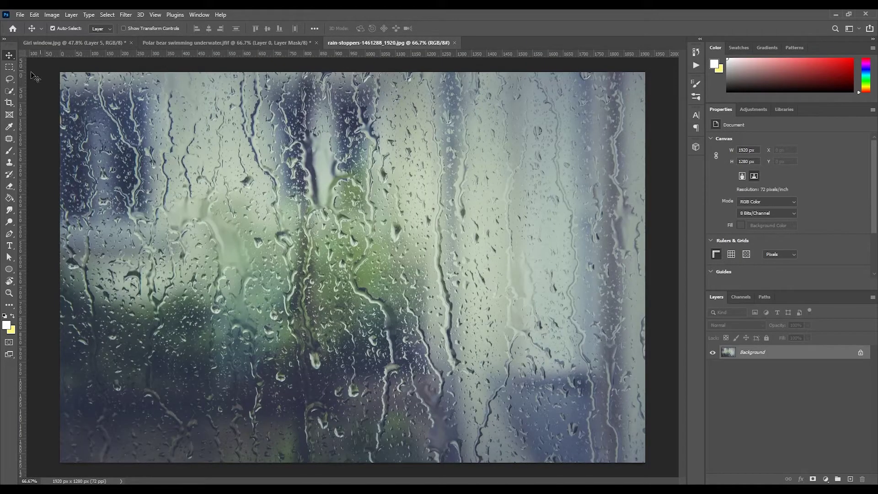
Convert the raindrop photo to a normal layer and bring it into the Girl window document, covering the window above the bear.
left_click_drag(360, 238, 337, 216)
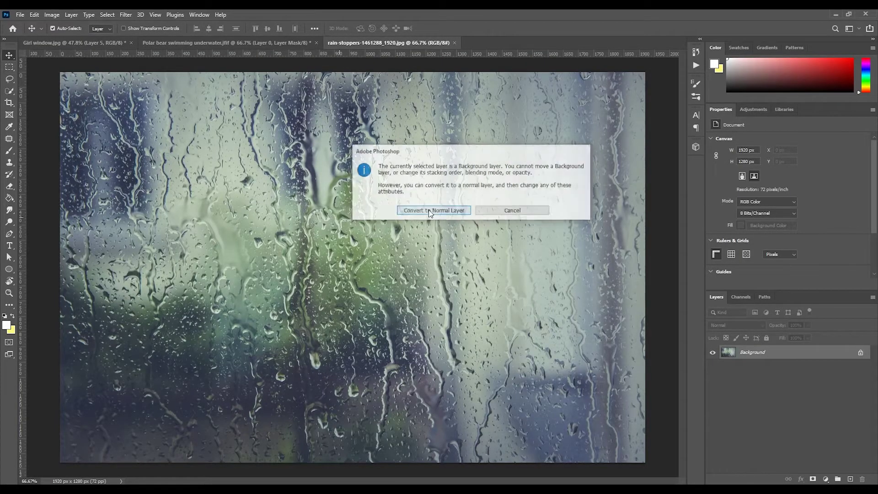
left_click(433, 210)
left_click_drag(381, 246, 102, 45)
left_click_drag(379, 193, 379, 192)
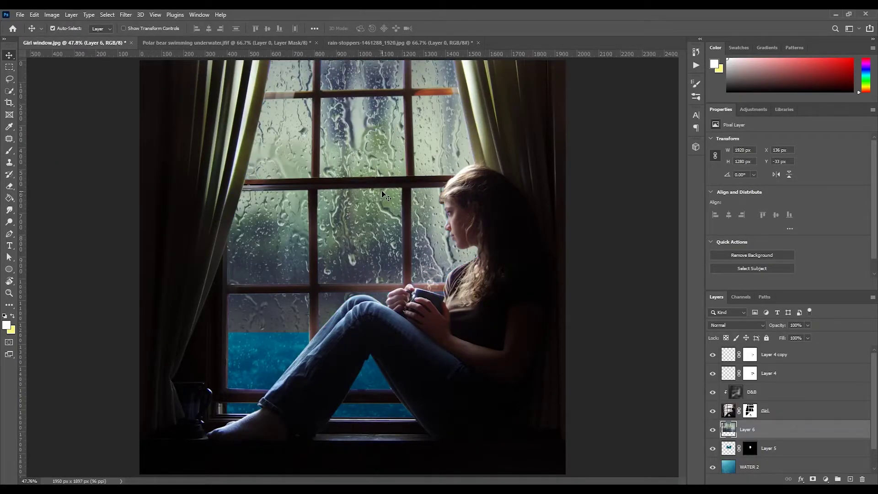
Set the raindrop layer's blend mode to Soft Light and lower its opacity to about 20%.
left_click(750, 325)
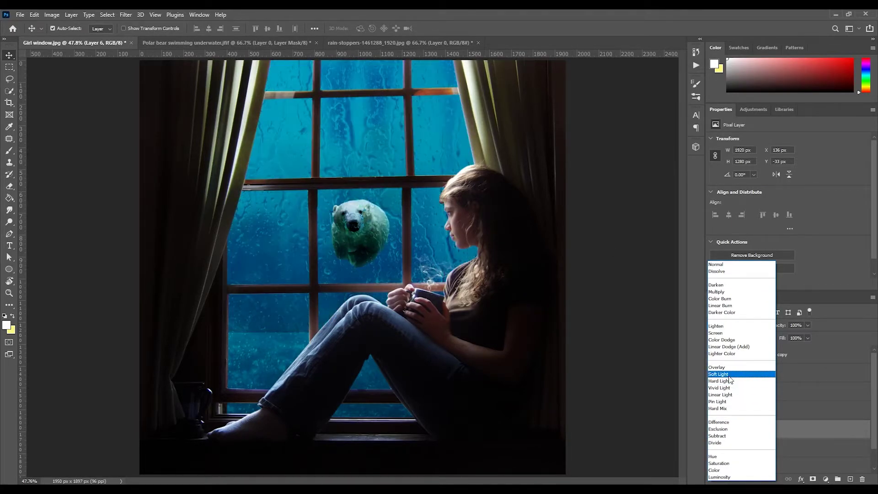
left_click(729, 374)
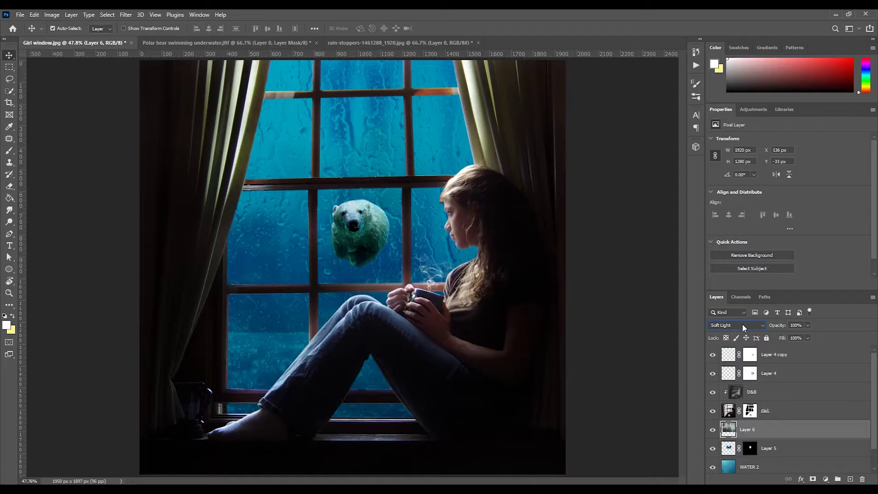
left_click(808, 325)
left_click(784, 336)
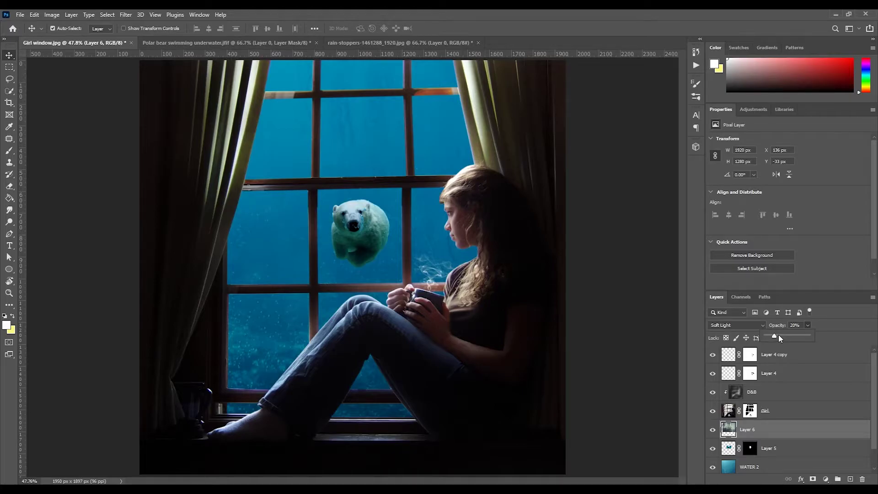
Set the raindrop layer's opacity to 26%, then duplicate the layer and flip the copy vertically.
left_click_drag(779, 334, 776, 335)
left_click(769, 434)
key("ctrl+j")
key("ctrl+t")
right_click(380, 229)
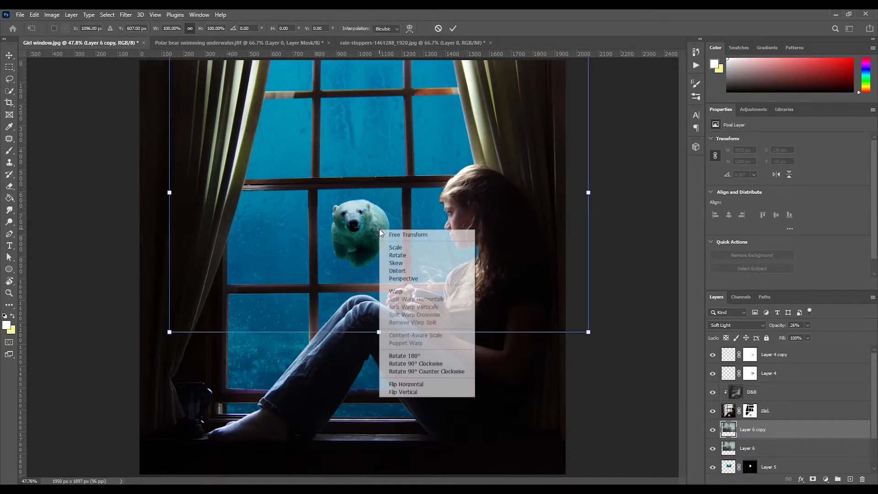
left_click(426, 391)
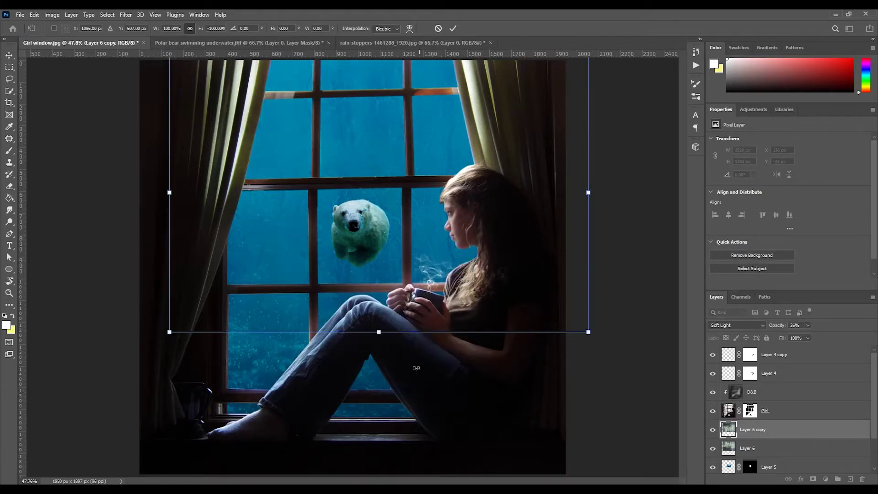
Flip the raindrop copy horizontally and move it down to cover the lower part of the window.
right_click(385, 272)
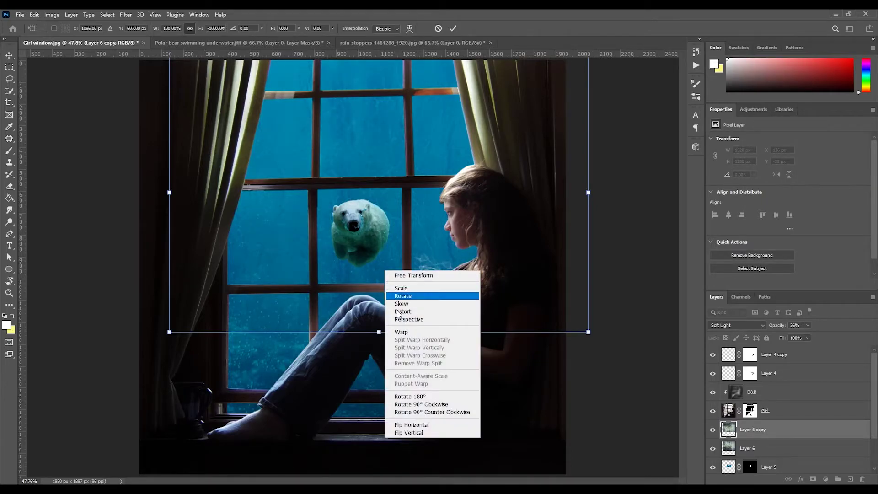
left_click(428, 423)
left_click_drag(375, 249, 340, 402)
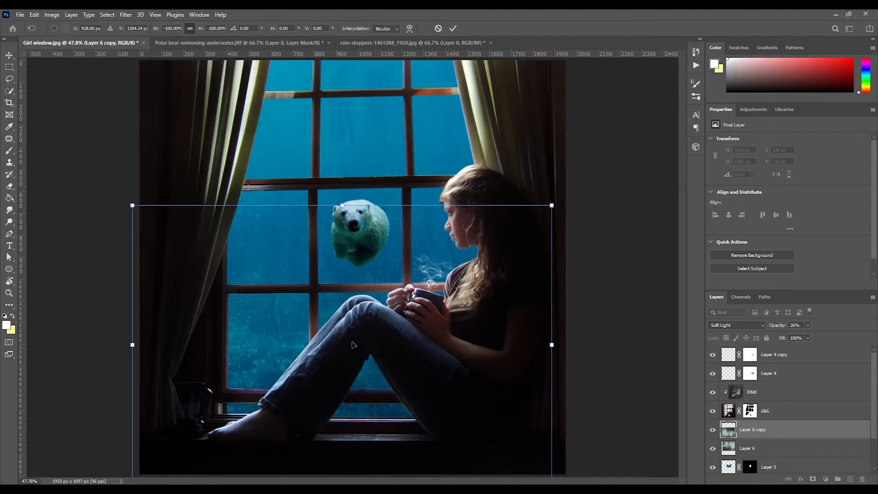
left_click(452, 27)
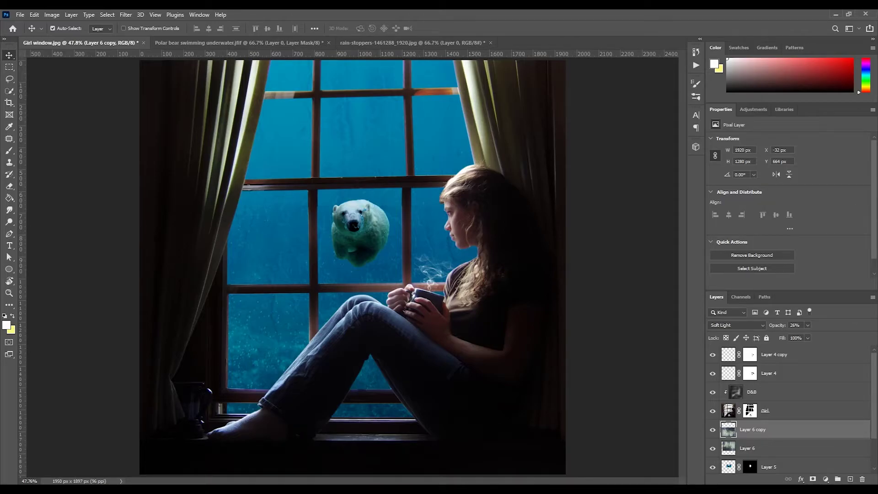
Close the raindrop photo and the swimming polar bear photo without saving changes.
left_click(380, 42)
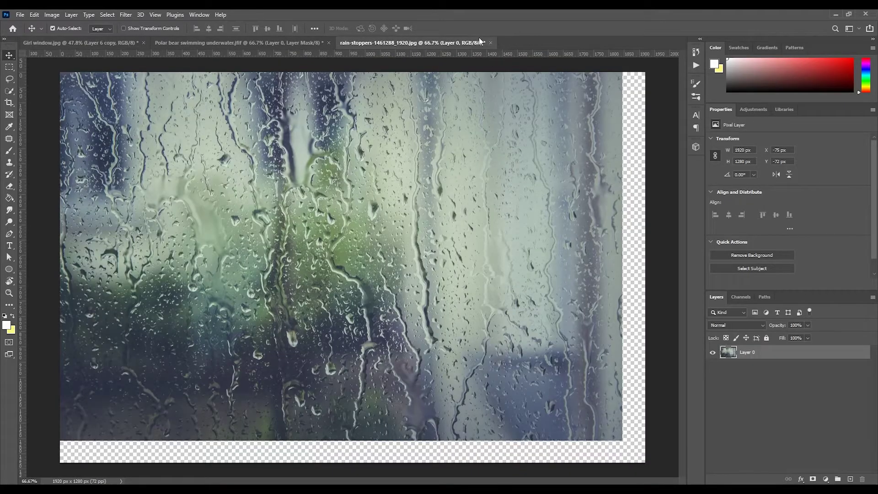
left_click(491, 43)
left_click(439, 188)
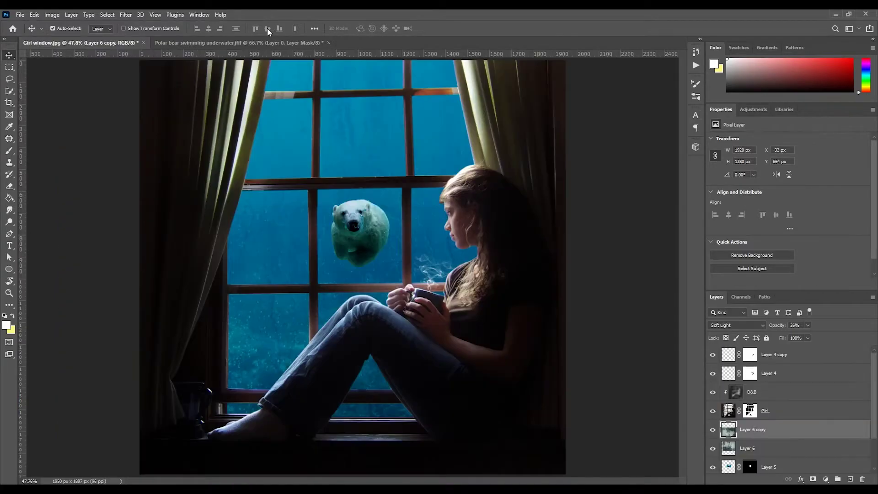
left_click(273, 41)
left_click(329, 42)
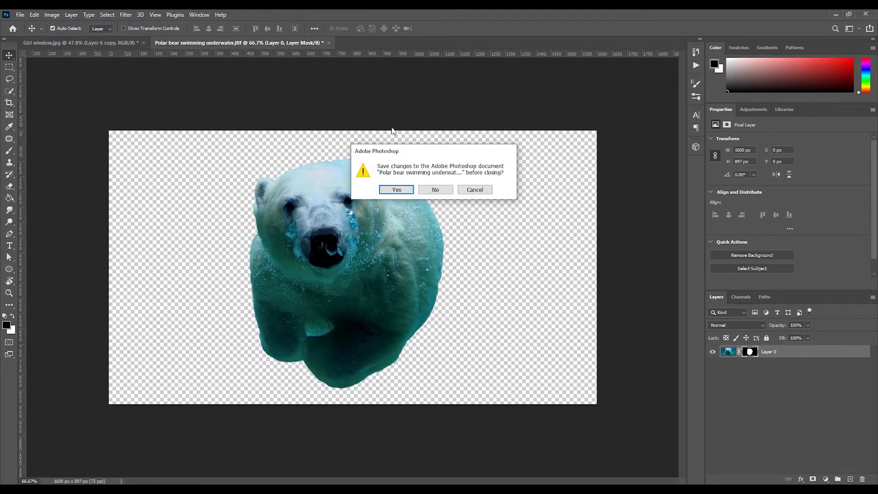
left_click(439, 190)
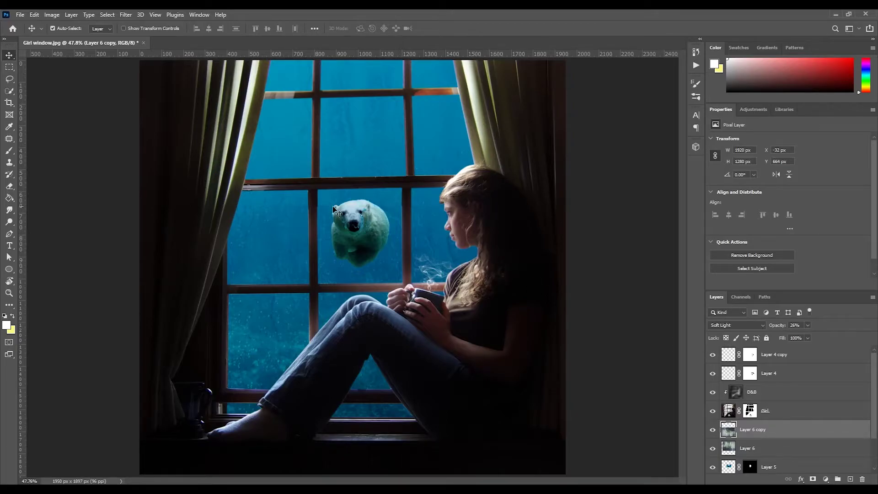
Add a layer mask to the raindrop copy and set the Brush tool's opacity to 20%.
left_click(712, 356)
left_click(713, 357)
left_click(712, 433)
left_click(712, 433)
left_click(812, 479)
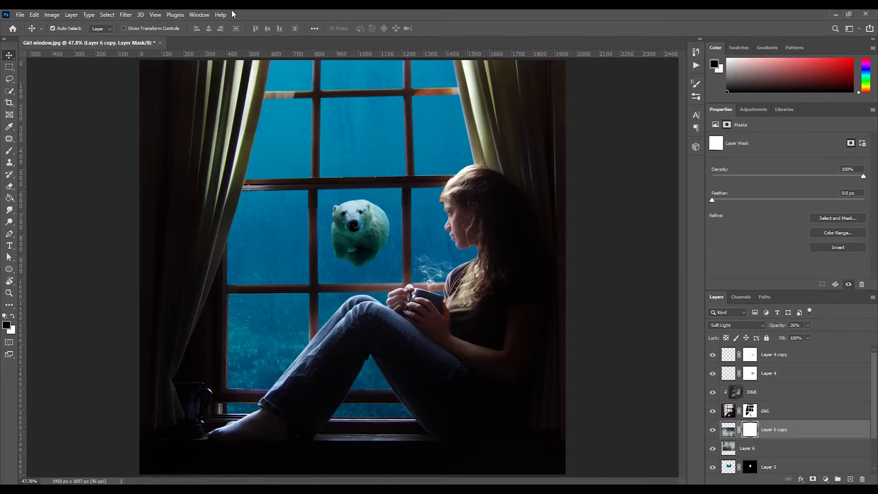
left_click(10, 151)
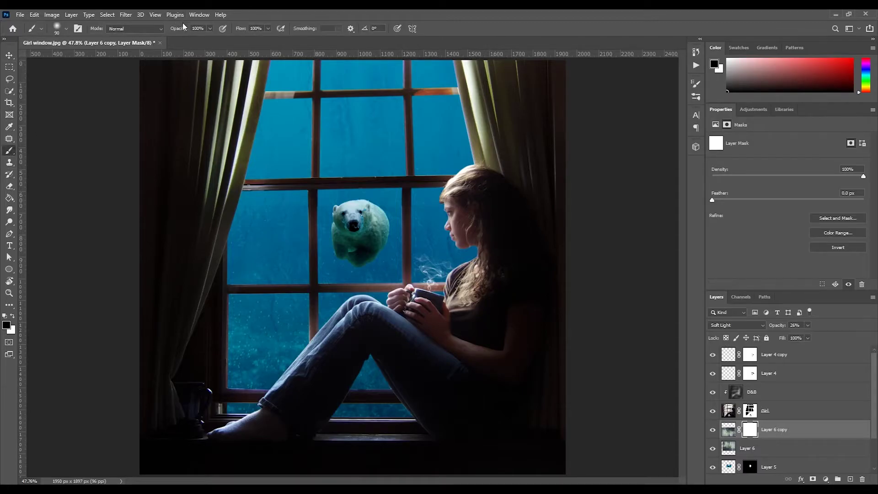
left_click_drag(200, 29, 168, 15)
type("20")
Paint black on the raindrop copy's mask along its upper edge to soften the seam above the bear.
left_click(9, 292)
left_click_drag(342, 224, 342, 224)
left_click(69, 28)
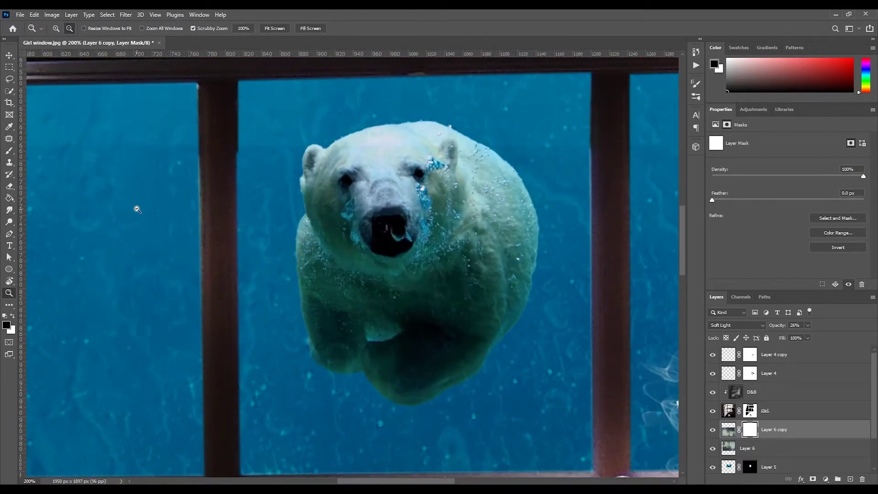
left_click(138, 209)
left_click(9, 150)
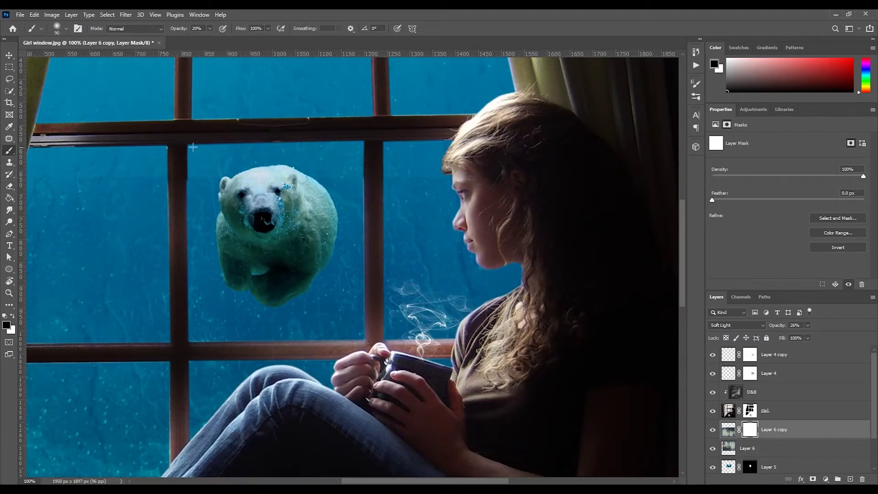
left_click_drag(188, 143, 337, 137)
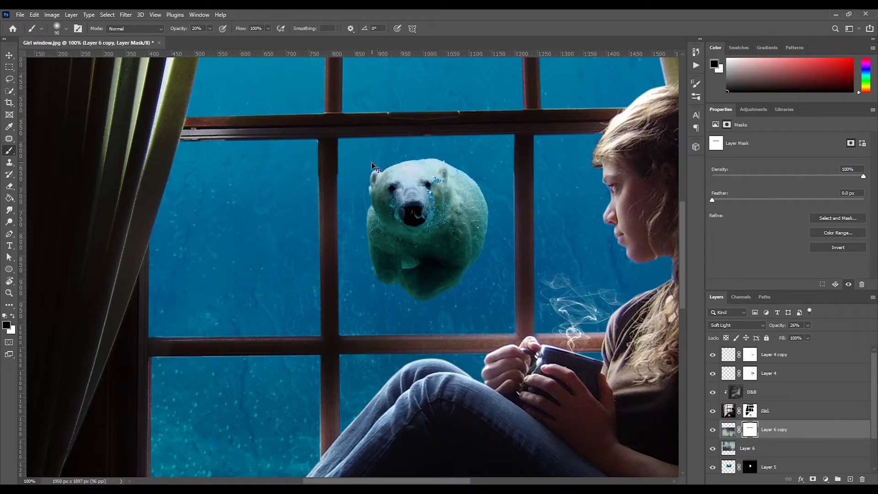
key("ctrl+0")
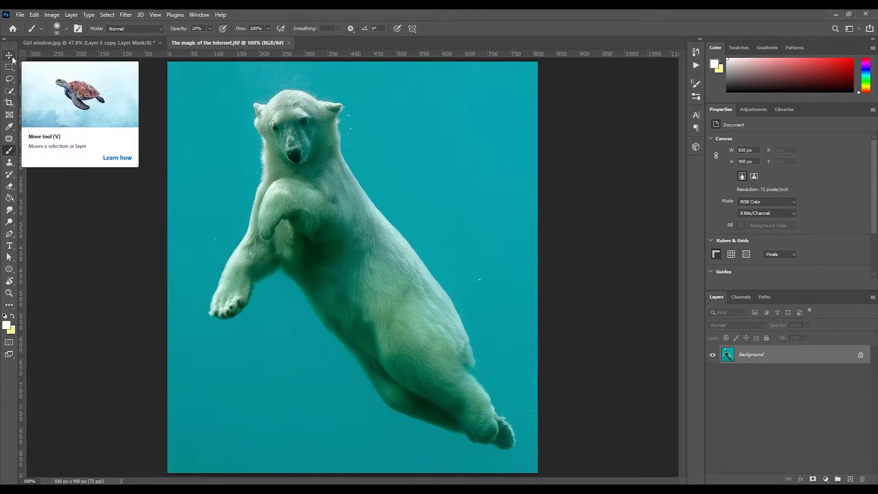
Select the polar bear in The magic of the Internet photo as the subject and shift its selection edge inward.
left_click(9, 90)
left_click(267, 28)
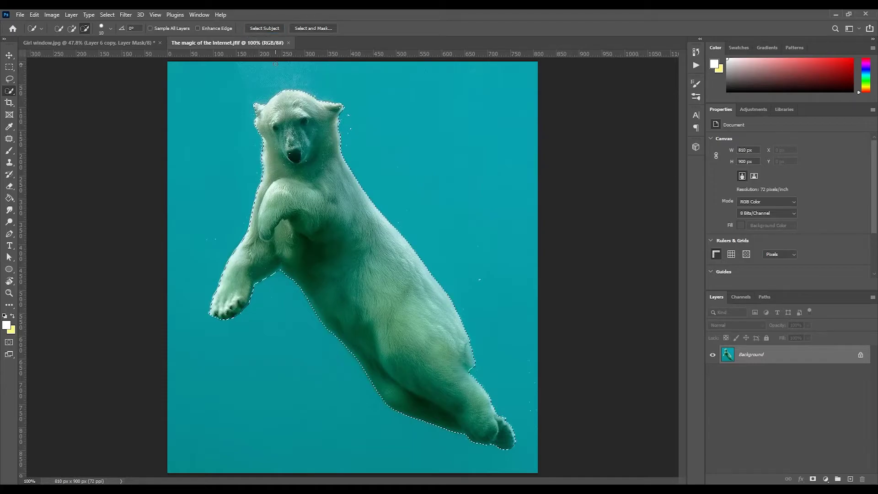
left_click(312, 28)
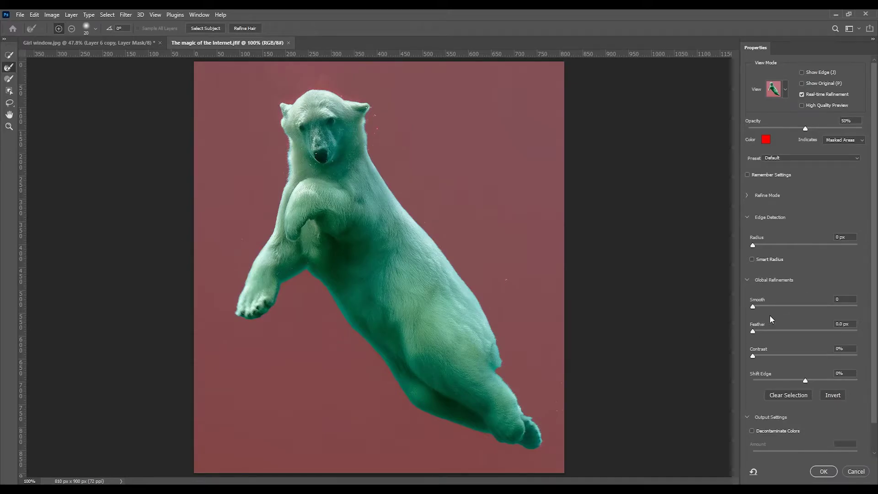
left_click_drag(793, 380, 776, 377)
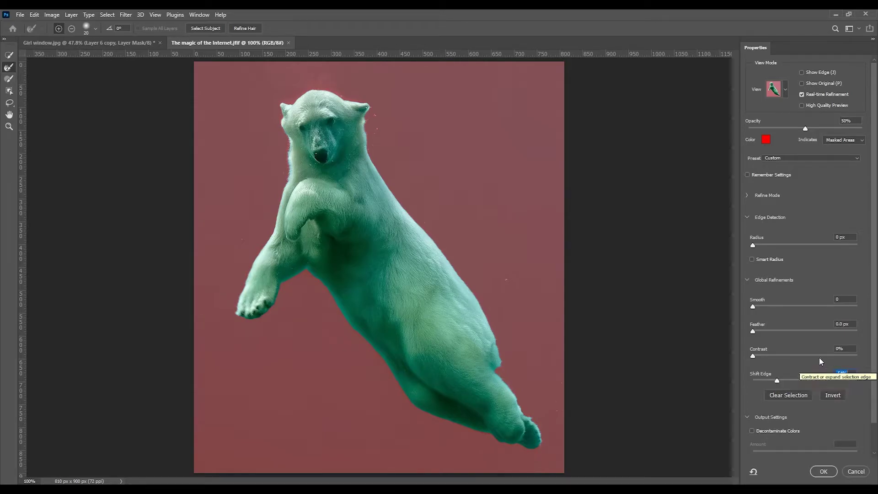
left_click(824, 471)
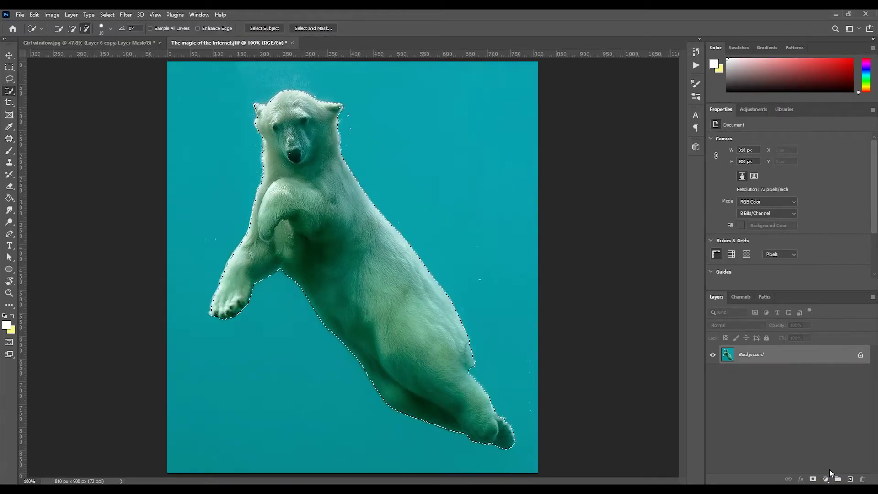
Review the bear's selection in Select and Mask and turn it into a layer mask that hides the background.
left_click(328, 28)
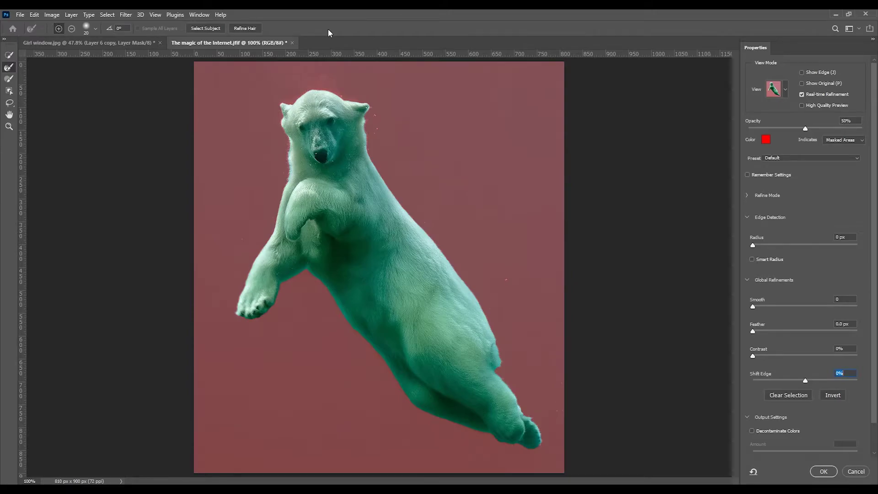
left_click(822, 471)
left_click(812, 479)
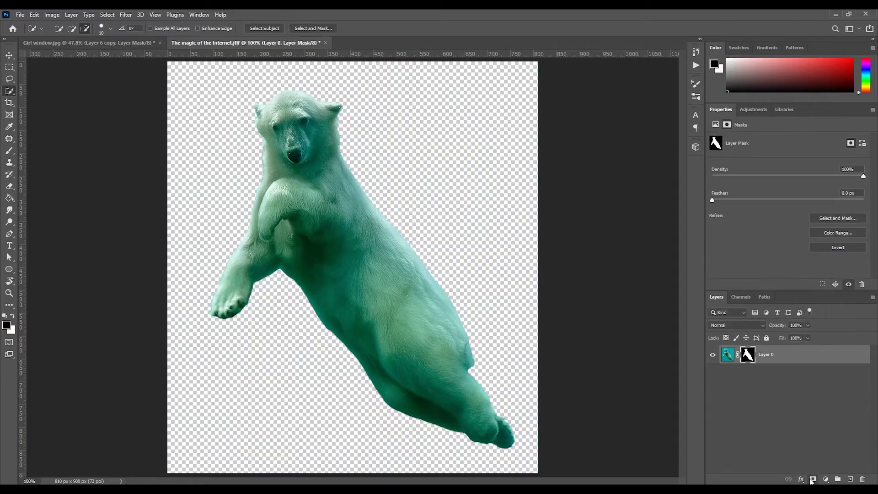
Bring the masked second polar bear into the Girl window document, placing it behind the girl's upper window panes.
left_click(10, 55)
left_click_drag(344, 252, 473, 146)
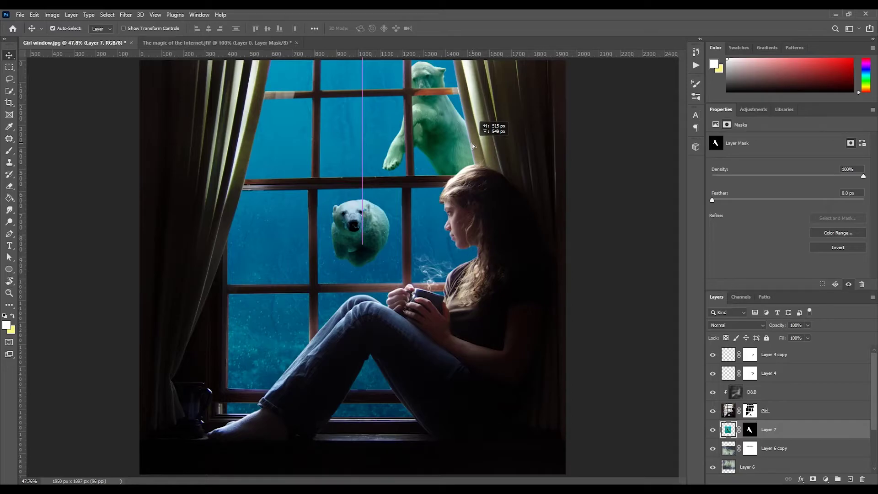
left_click_drag(473, 145, 473, 145)
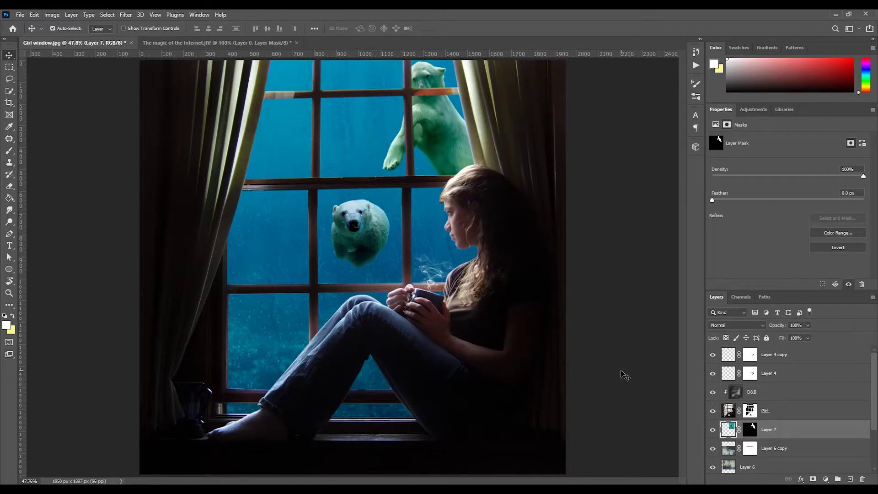
Scale the second bear to about 304 x 293 px in the upper panes and place its layer directly below Layer 5.
key("ctrl")
key("ctrl+t")
left_click_drag(422, 143, 360, 160)
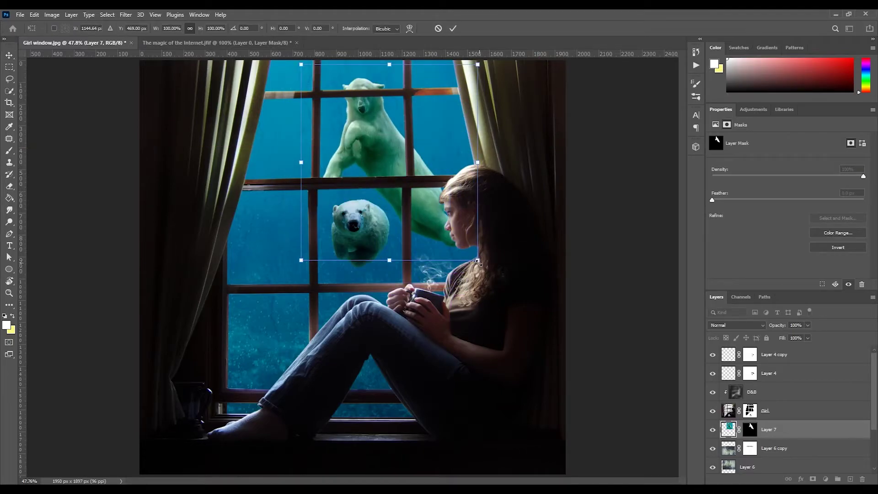
left_click_drag(478, 261, 421, 169)
scroll(835, 439, "down", 3)
left_click_drag(782, 374, 794, 439)
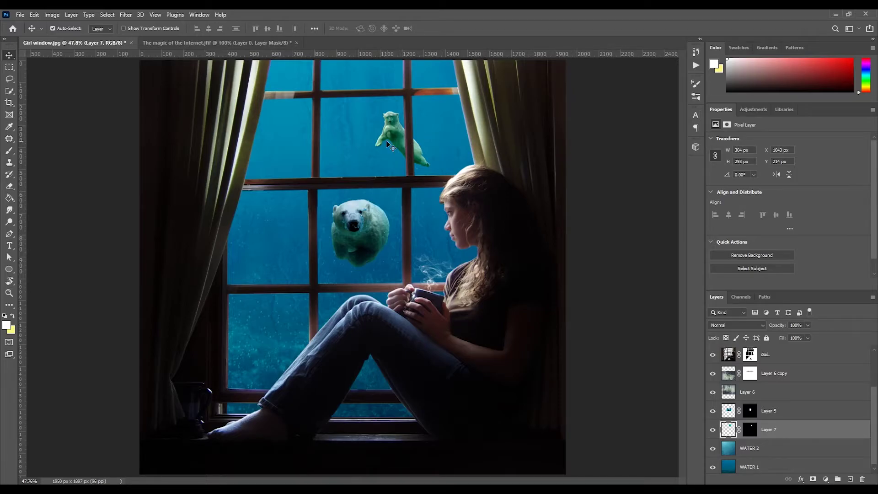
Enlarge the second bear on Layer 7 to about 1087 x 1045 px, tilt it about -10°, and position it behind the girl's head.
left_click(368, 137)
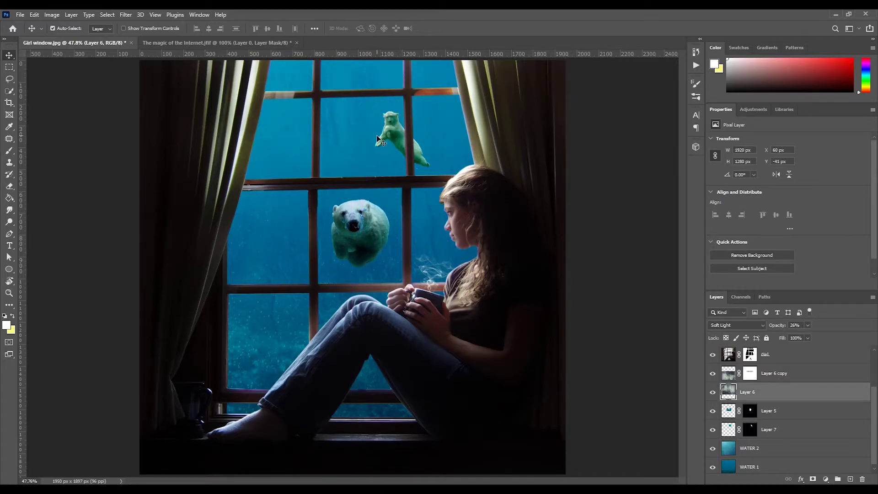
left_click(727, 411)
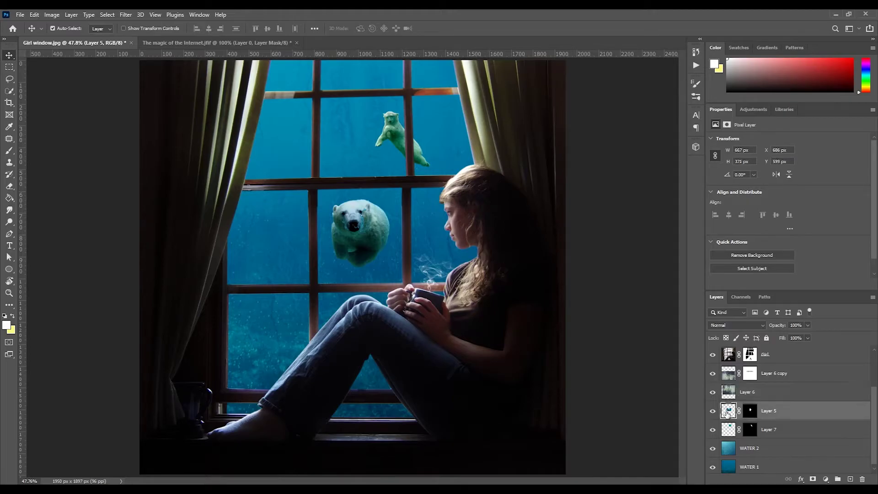
left_click(712, 429)
left_click(712, 430)
left_click(732, 434)
key("ctrl+t")
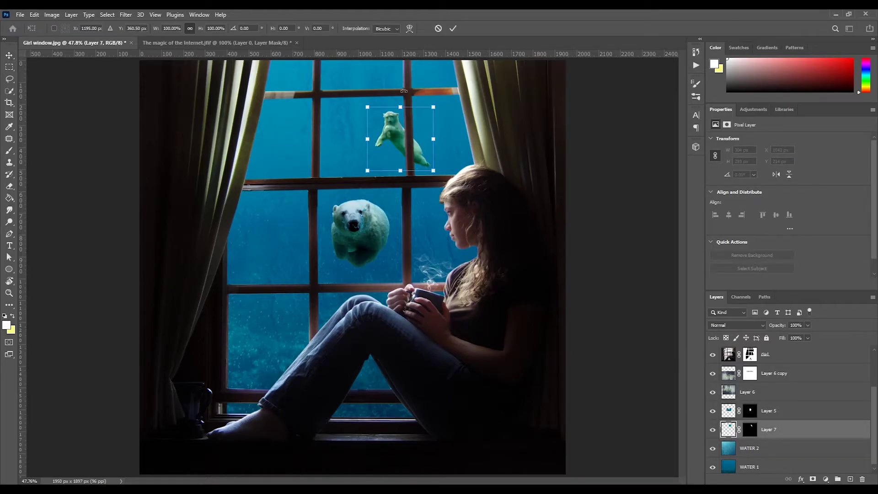
left_click_drag(470, 163, 599, 267)
left_click_drag(525, 243, 523, 222)
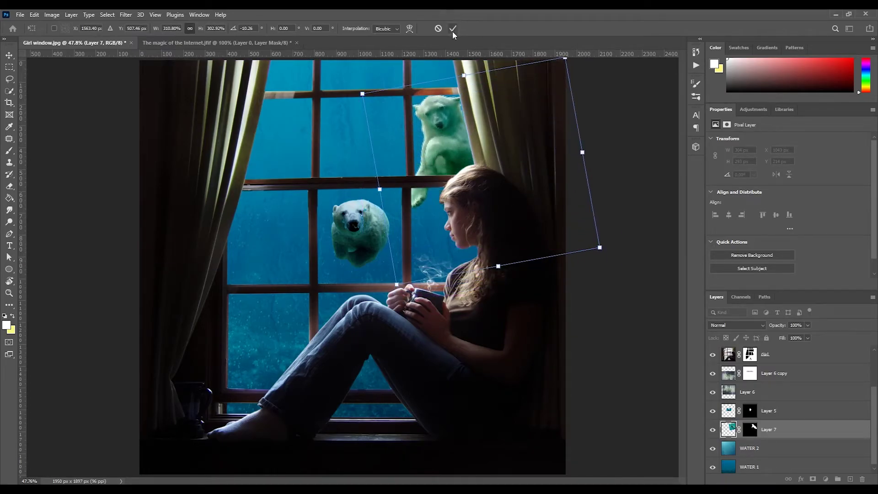
left_click(452, 30)
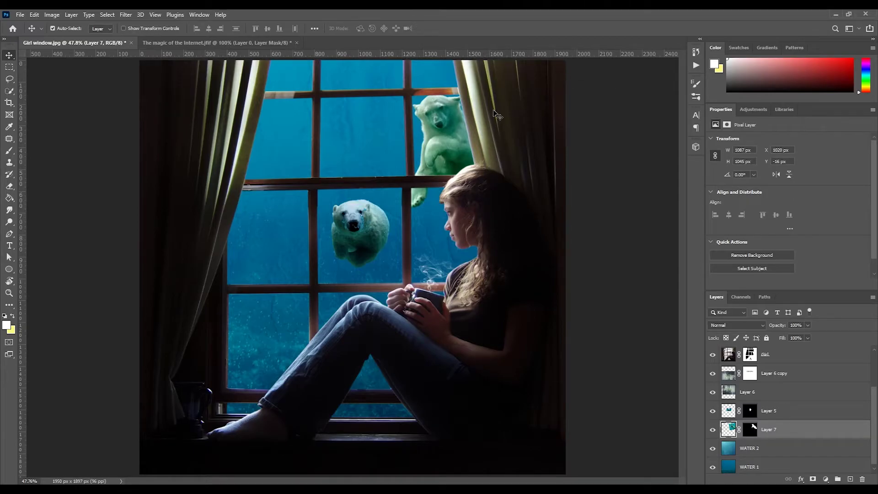
left_click_drag(448, 133, 443, 144)
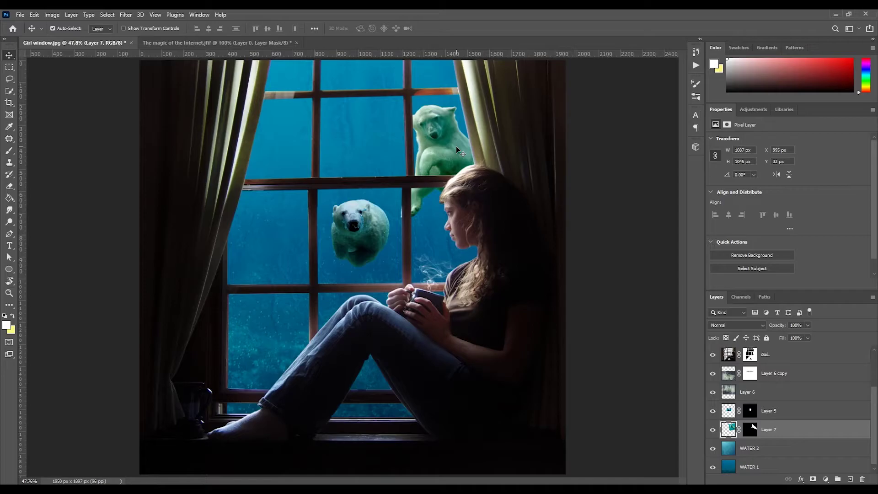
left_click(456, 147)
key("ctrl+z")
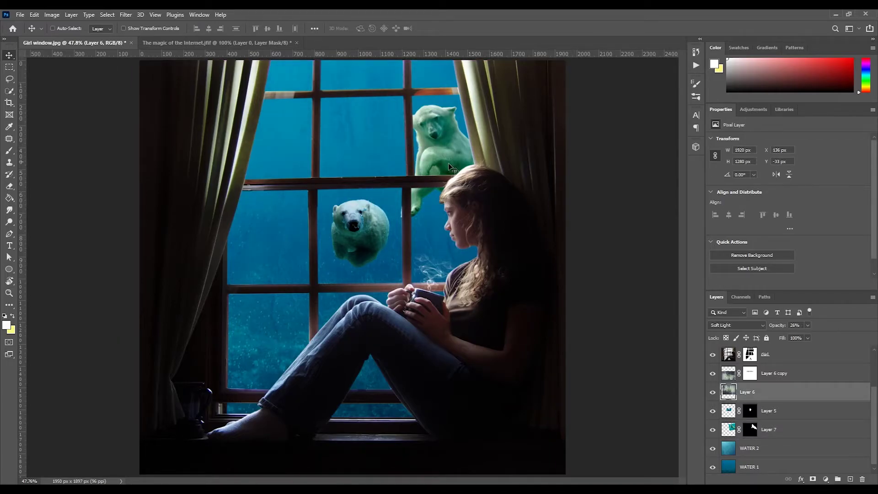
left_click(727, 413)
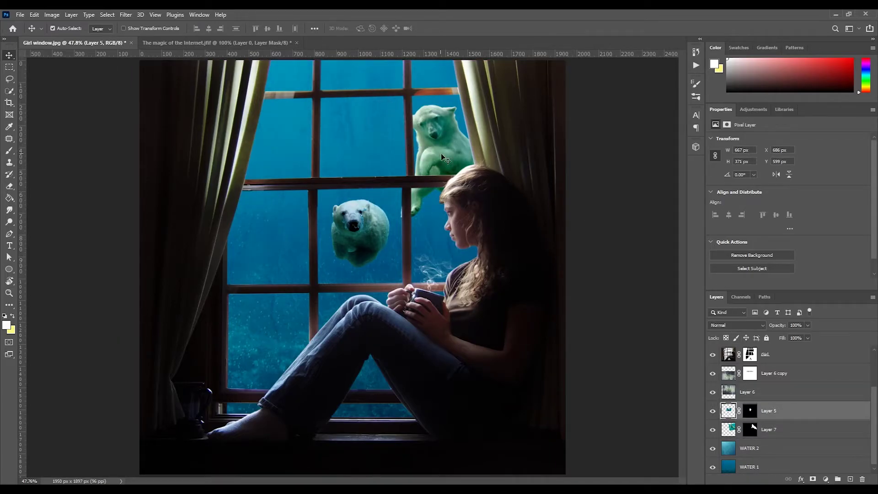
left_click(413, 159, "ctrl")
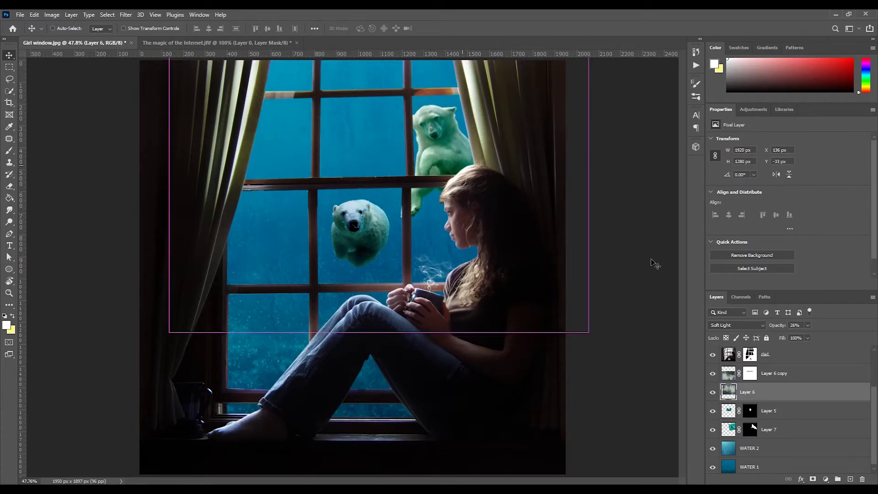
left_click(730, 413)
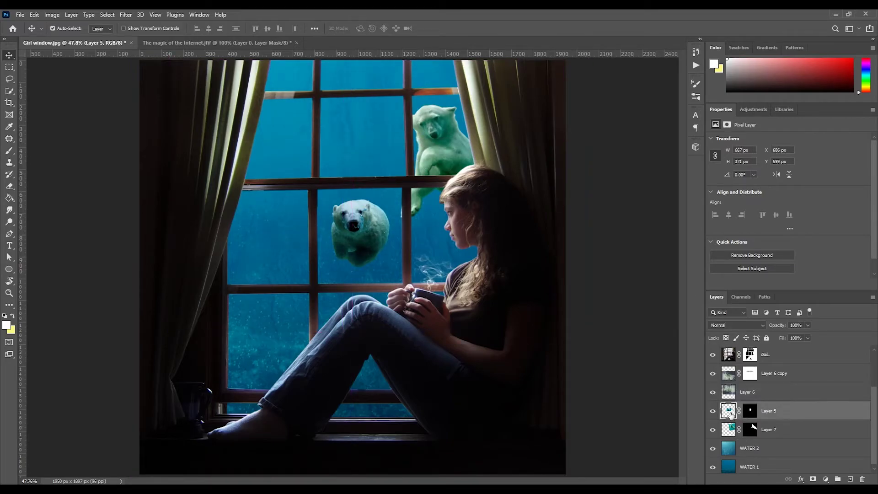
Scale the second bear on Layer 7 down to about 408 x 393 px and place it in the window pane above the girl's head.
left_click(729, 433)
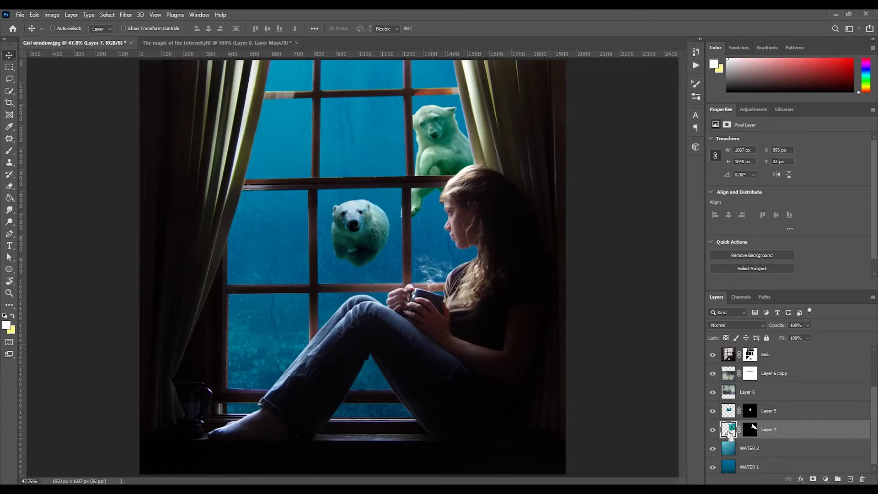
key("ctrl+t")
left_click_drag(438, 153, 389, 184)
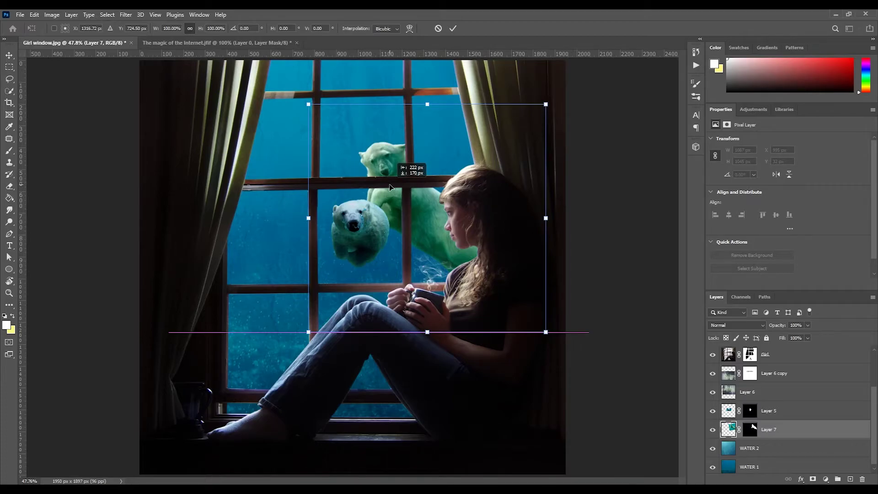
left_click_drag(308, 104, 417, 180)
left_click_drag(456, 287, 448, 179)
left_click_drag(394, 86, 418, 116)
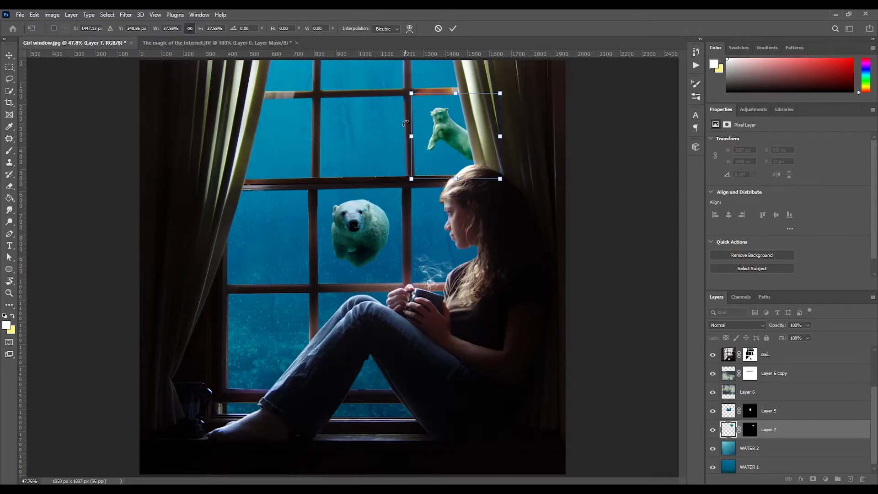
left_click(454, 27)
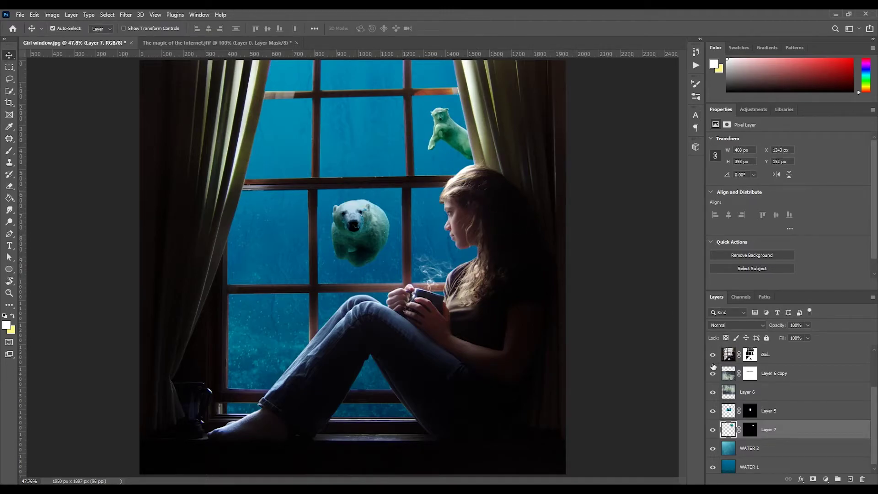
Apply a slight Gaussian Blur to the small second bear on Layer 7.
left_click(126, 15)
mouse_move(183, 132)
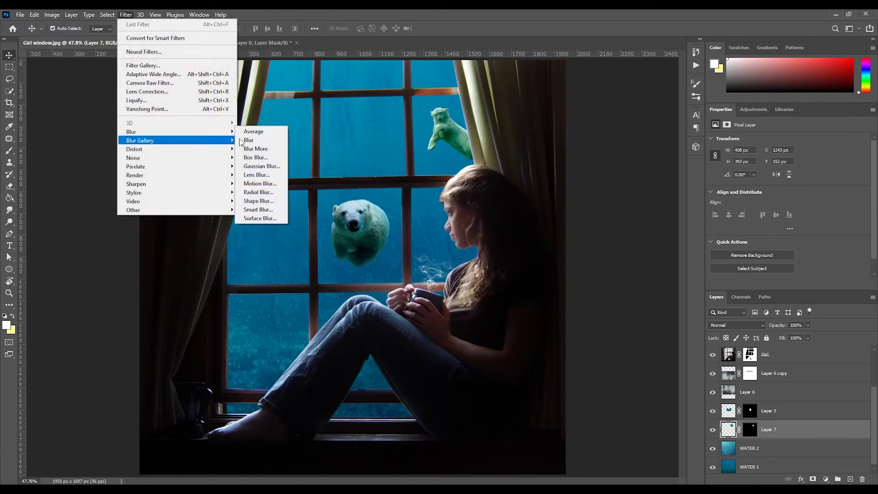
left_click(258, 166)
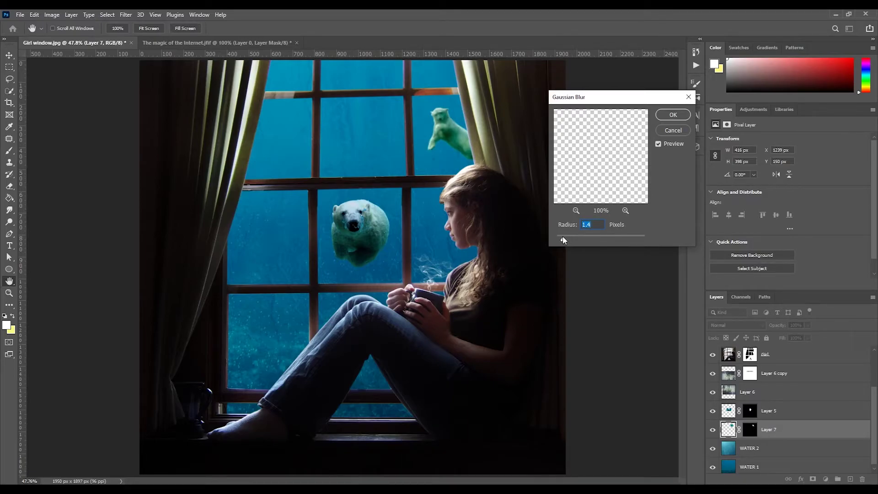
left_click_drag(561, 236, 561, 236)
left_click(676, 117)
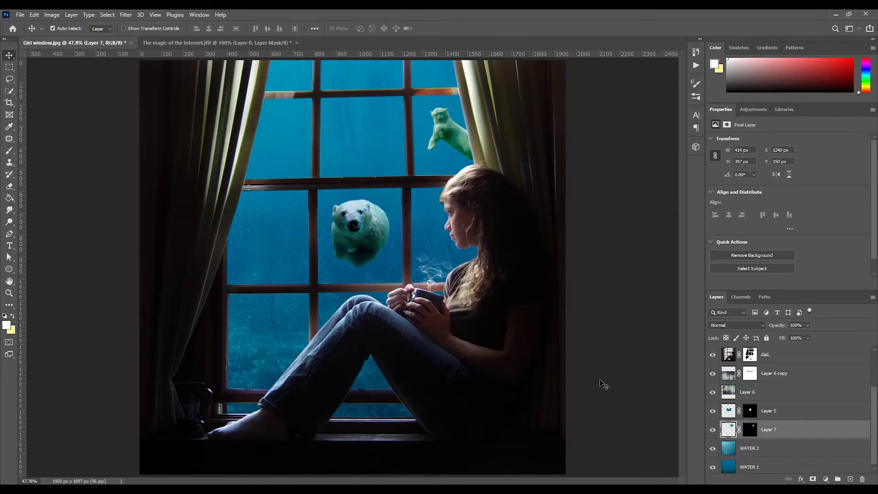
Apply a Gaussian Blur with a 0.6 pixel radius to the central bear on Layer 5.
left_click(725, 411)
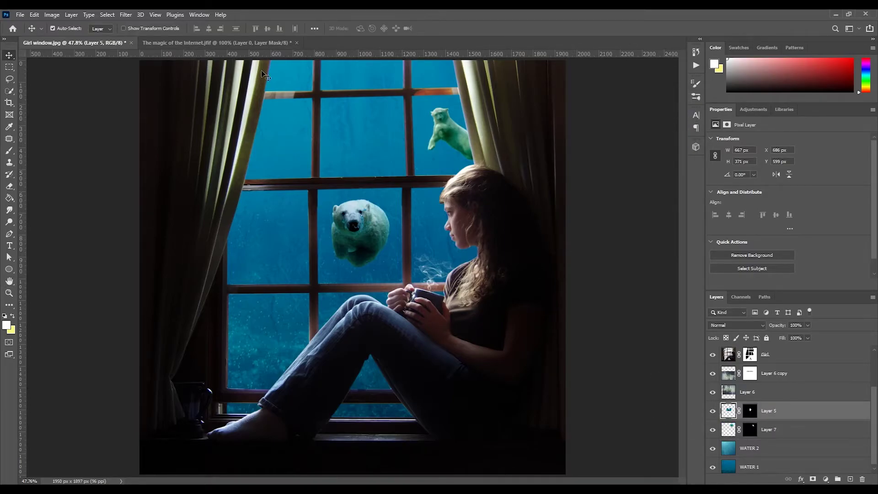
left_click(126, 14)
mouse_move(176, 134)
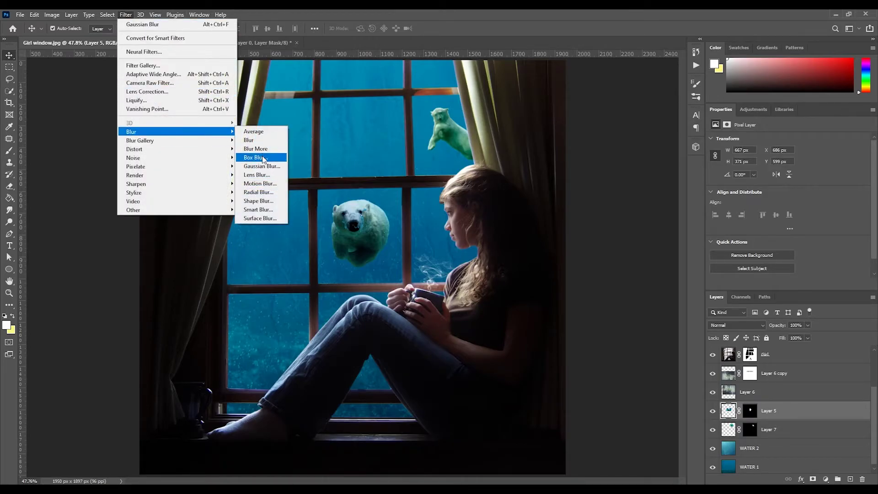
left_click(263, 167)
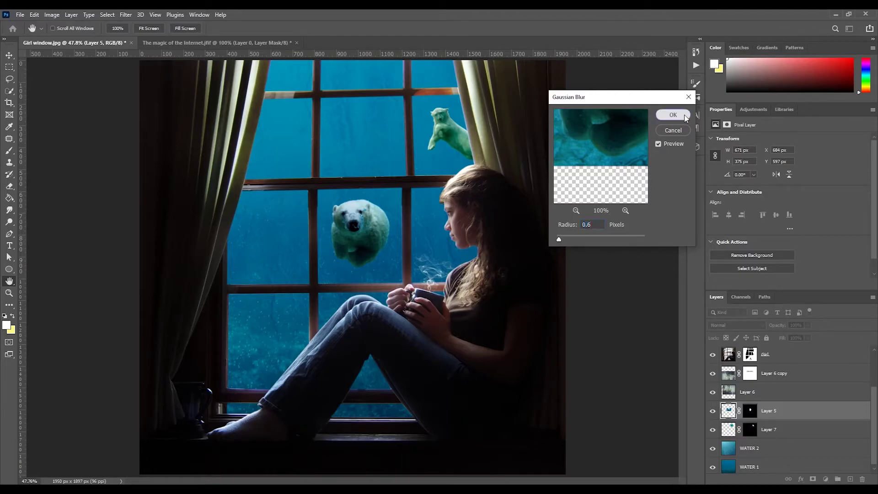
key("Return")
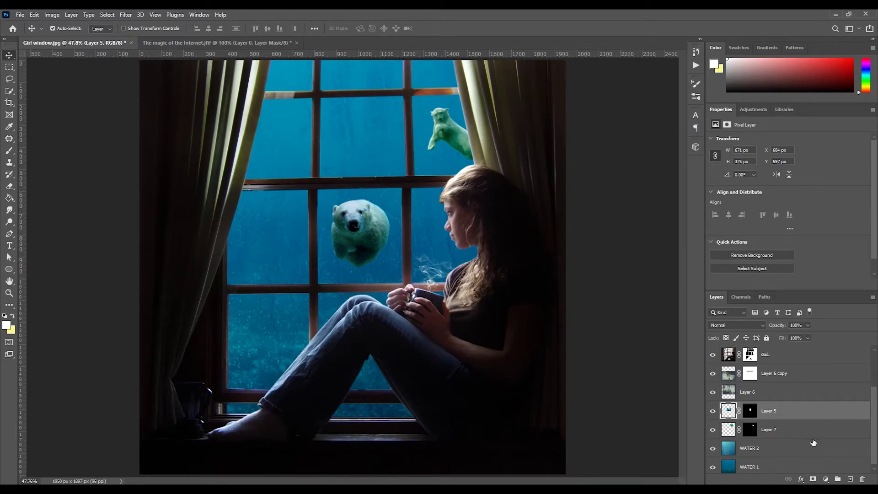
Add a Curves adjustment above the D&B layer, clip it to the Girl layer, and lower the curve's white point to darken the girl and interior.
left_click(729, 427)
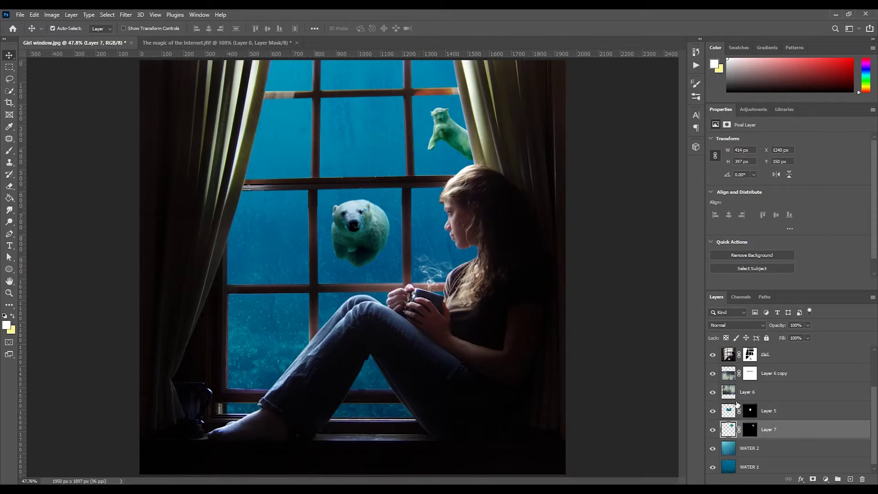
scroll(737, 404, "up", 1)
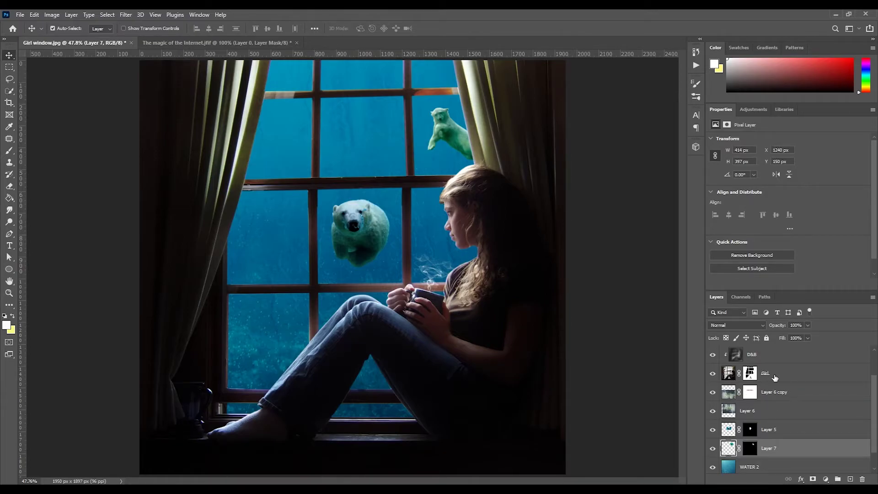
left_click(807, 377)
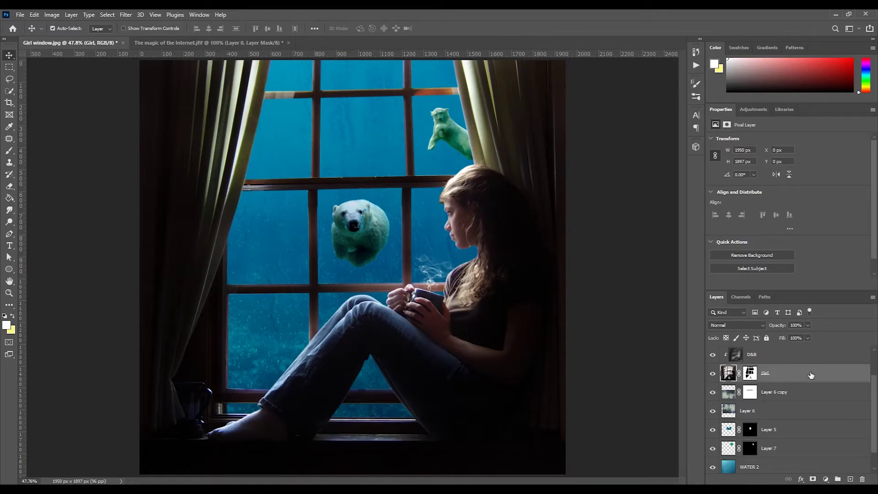
scroll(808, 377, "up", 2)
left_click(806, 395)
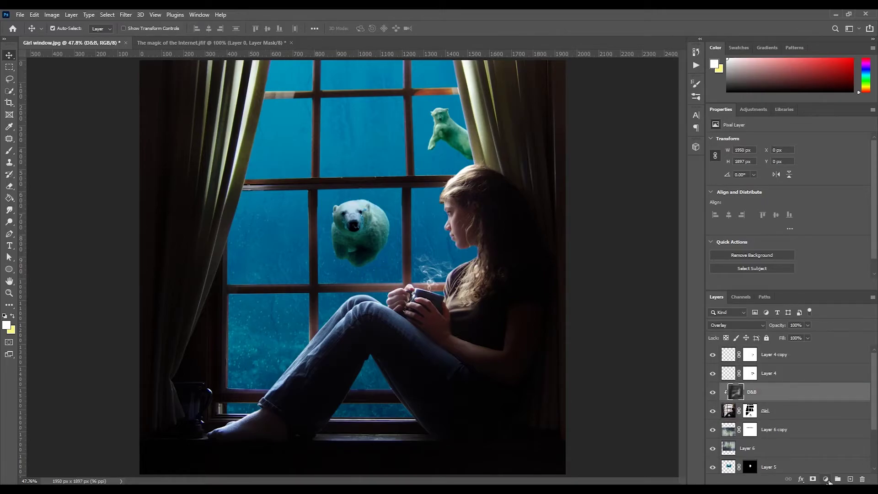
left_click(825, 479)
left_click(807, 370)
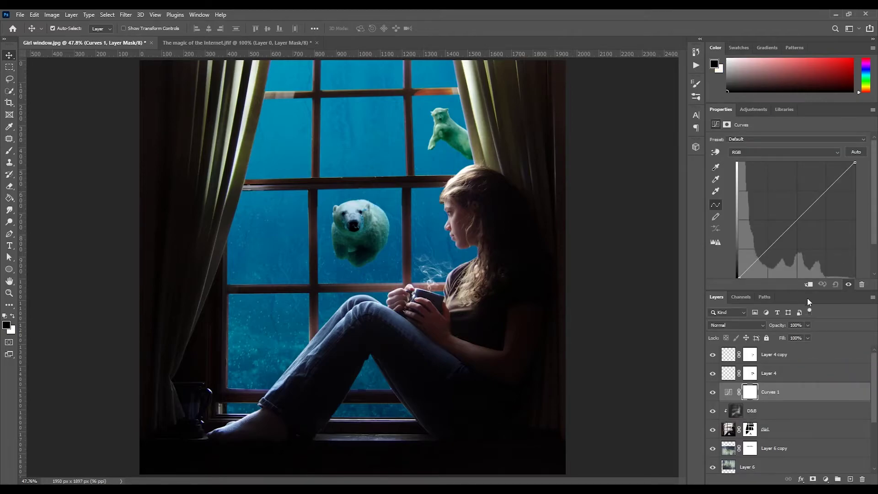
left_click(812, 284)
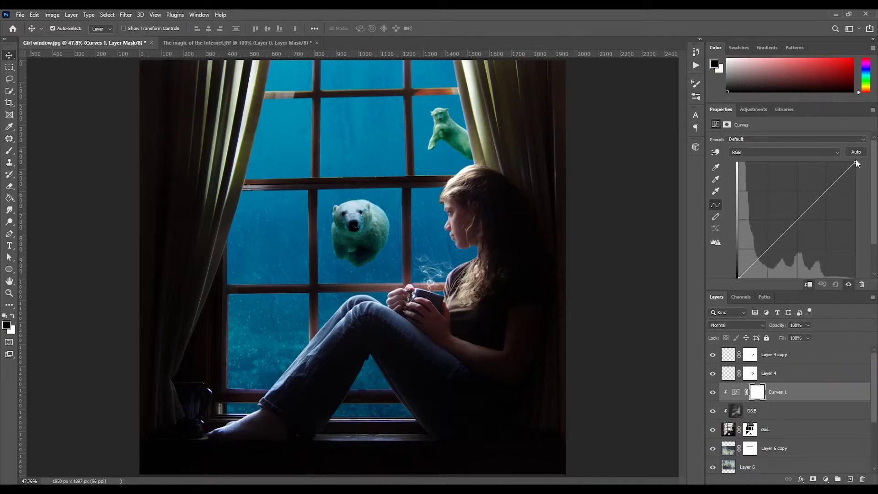
left_click_drag(853, 163, 862, 201)
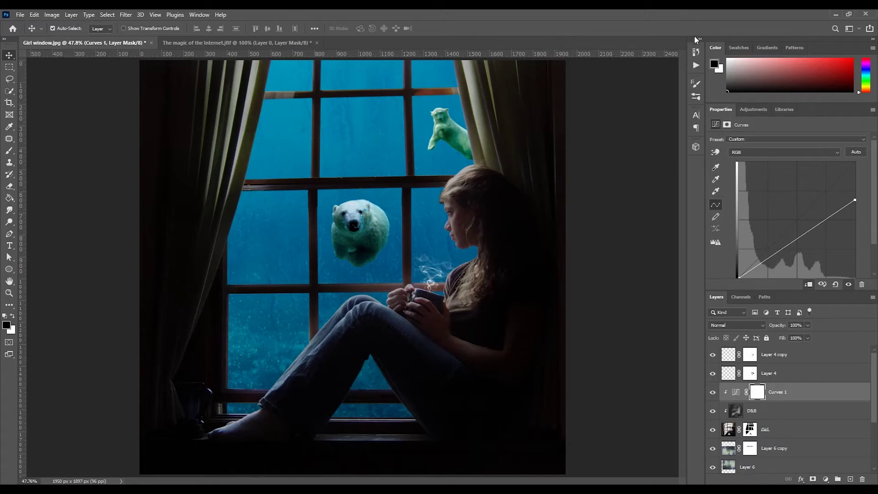
Paint black on the Curves 1 mask with a brush at 100% opacity and 33% flow to restore light on the girl's face, hair, arms and legs.
left_click(756, 392)
left_click(10, 151)
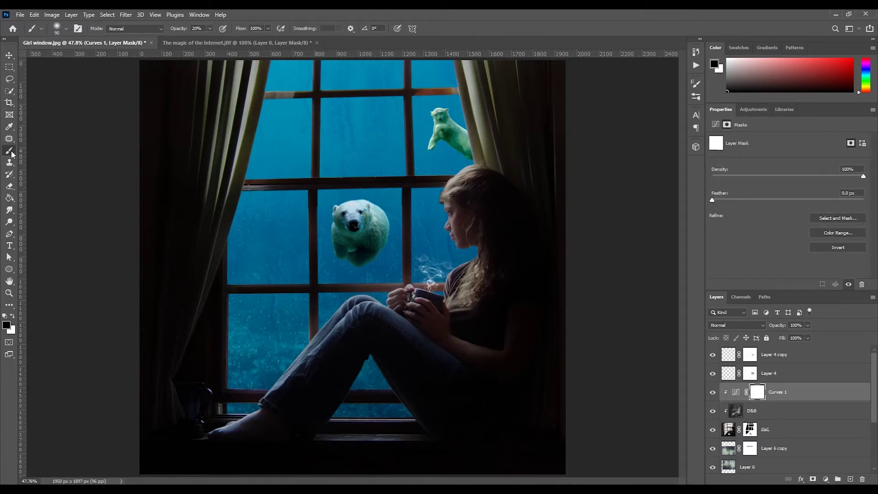
left_click(210, 28)
left_click_drag(210, 39, 308, 62)
left_click(266, 29)
left_click_drag(266, 29, 239, 36)
left_click(272, 25)
mouse_move(452, 201)
left_mouse_down()
mouse_move(441, 294)
mouse_move(423, 290)
mouse_move(437, 300)
mouse_move(409, 290)
mouse_move(351, 301)
mouse_move(251, 411)
mouse_move(222, 430)
mouse_move(211, 422)
mouse_move(266, 396)
mouse_move(355, 299)
mouse_move(390, 306)
mouse_move(422, 289)
mouse_move(450, 298)
mouse_move(476, 258)
mouse_move(450, 235)
mouse_move(444, 192)
mouse_move(487, 164)
left_mouse_up()
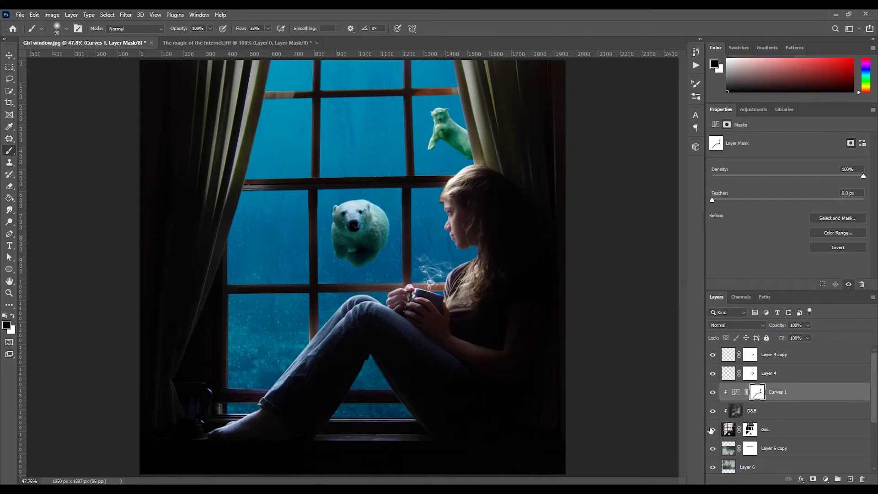
Hide Layer 7, then enlarge the bear on Layer 5 to about 780 x 448 px and keep it within the central window pane.
scroll(726, 430, "down", 3)
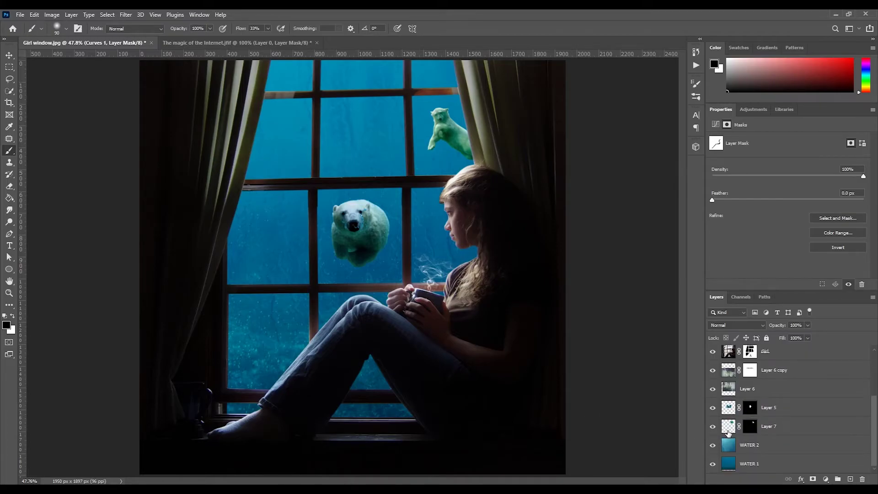
left_click(712, 426)
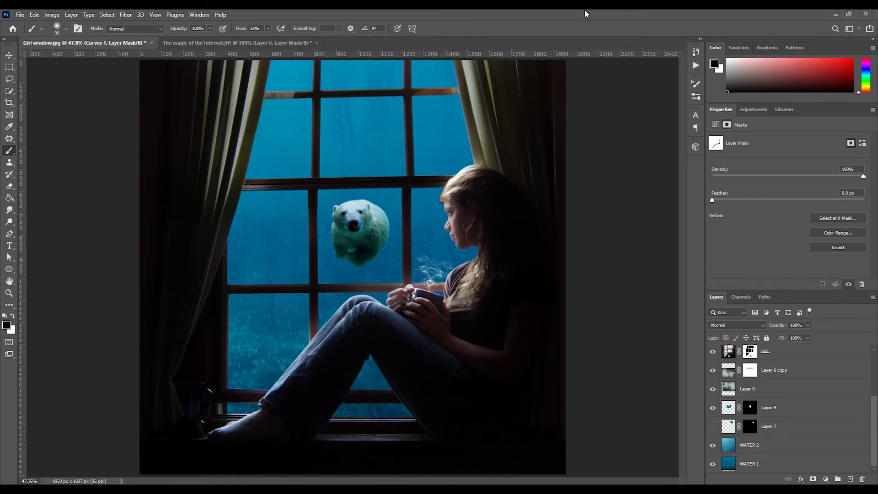
key("ctrl+t")
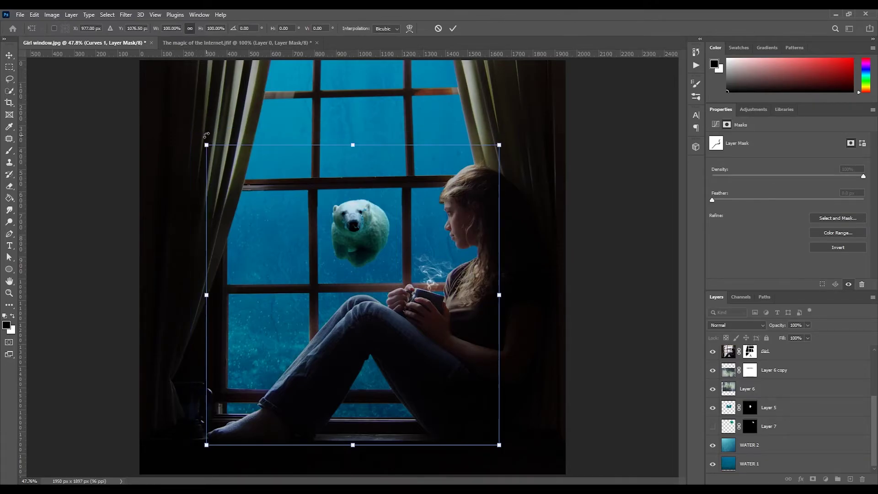
left_click(729, 406)
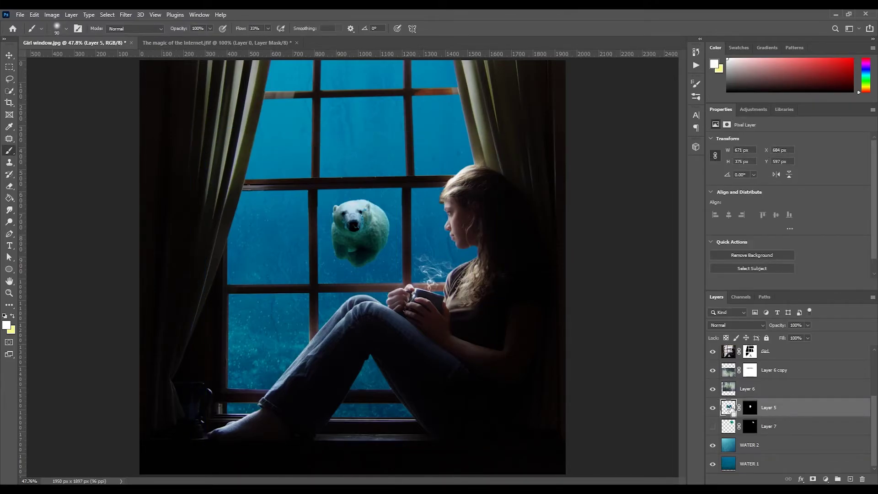
key("ctrl+t")
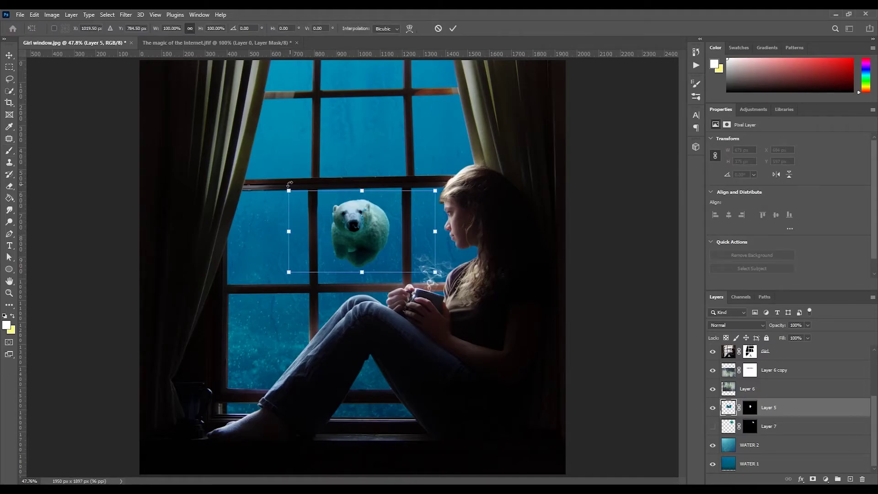
left_click_drag(288, 191, 265, 174)
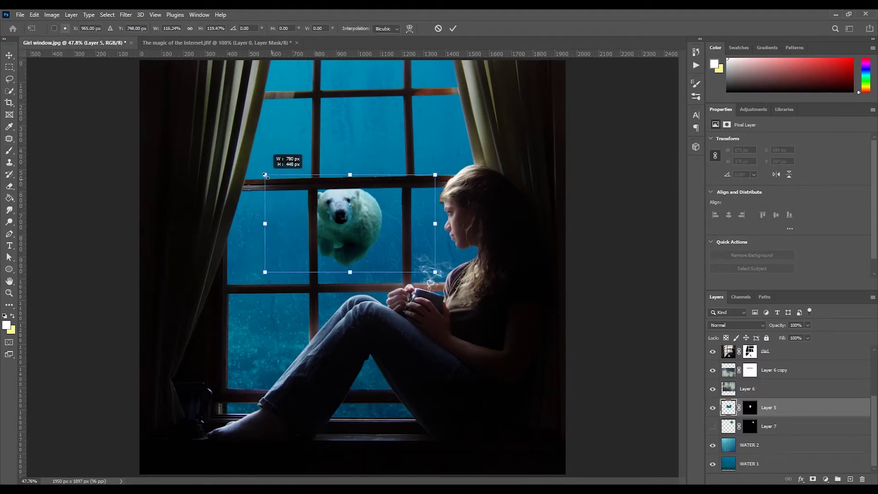
left_click_drag(386, 255, 392, 263)
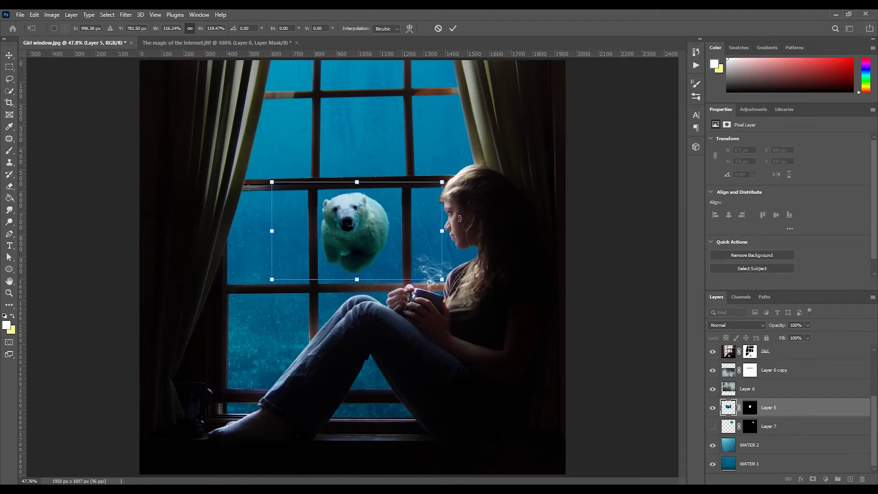
left_click(457, 28)
key("b")
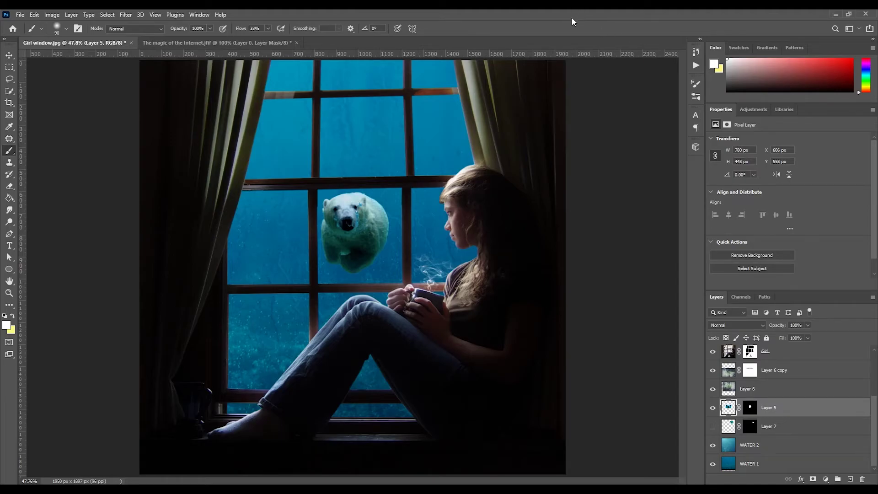
Show the second bear's Layer 7 again and reduce its opacity to about 62%.
left_click(712, 426)
left_click(773, 426)
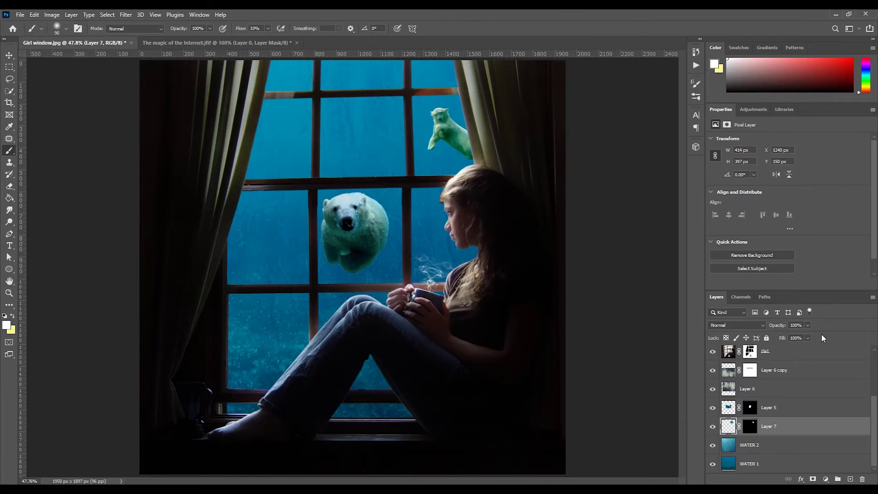
left_click(808, 325)
left_click_drag(802, 336, 792, 335)
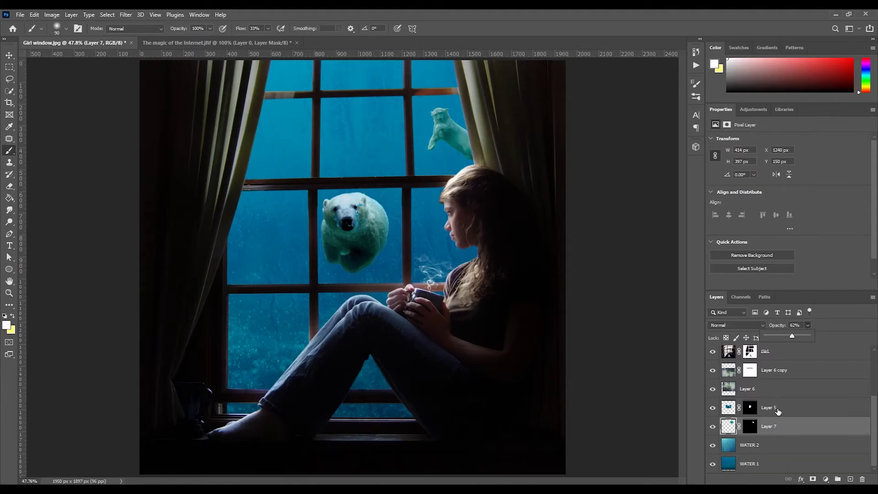
Reduce the opacity of the large bear's Layer 5 to about 64% and the small bear's Layer 7 to about 52%.
left_click(776, 408)
left_click(808, 325)
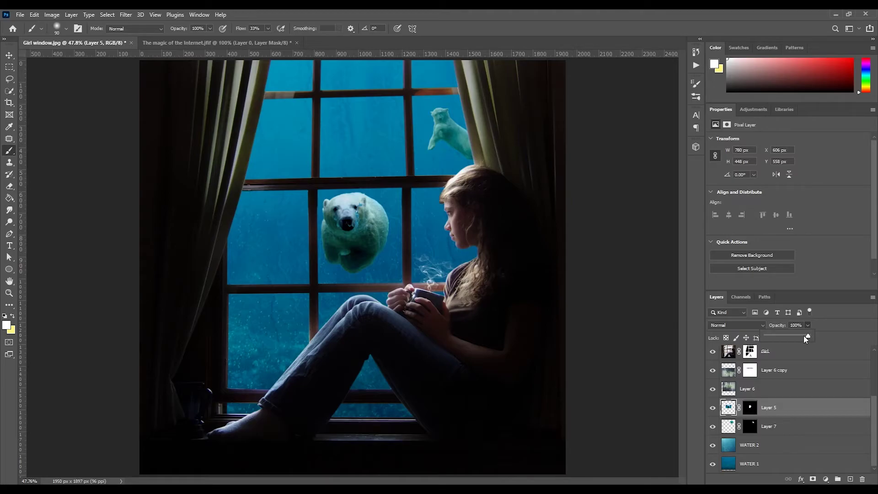
left_click_drag(804, 337, 793, 337)
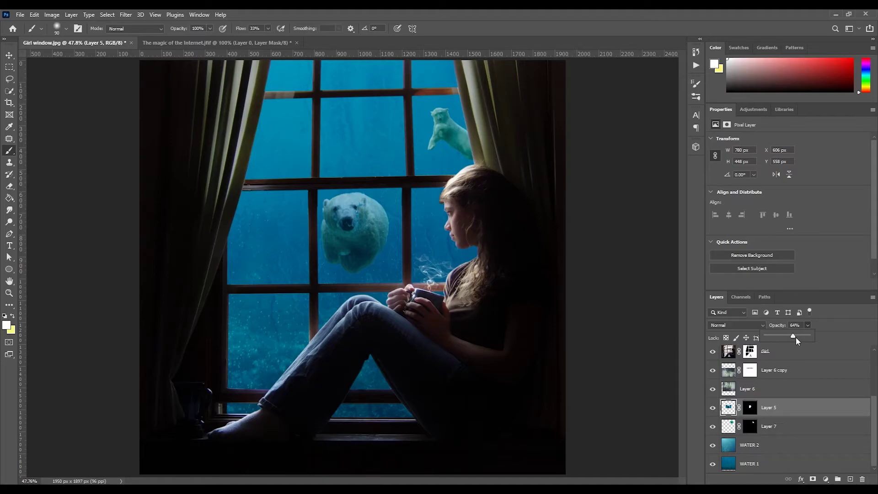
left_click(794, 429)
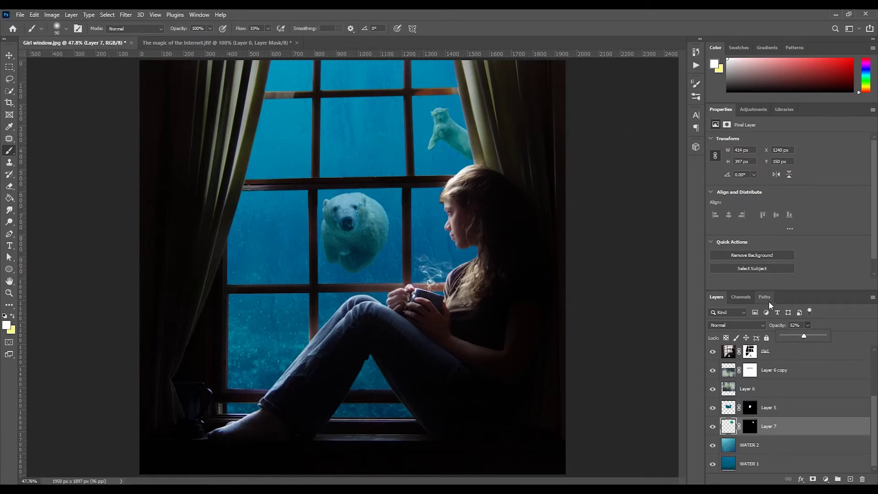
Add a Solid Color fill layer above Layer 4 copy in a muted blue of about #405673.
scroll(798, 401, "up", 4)
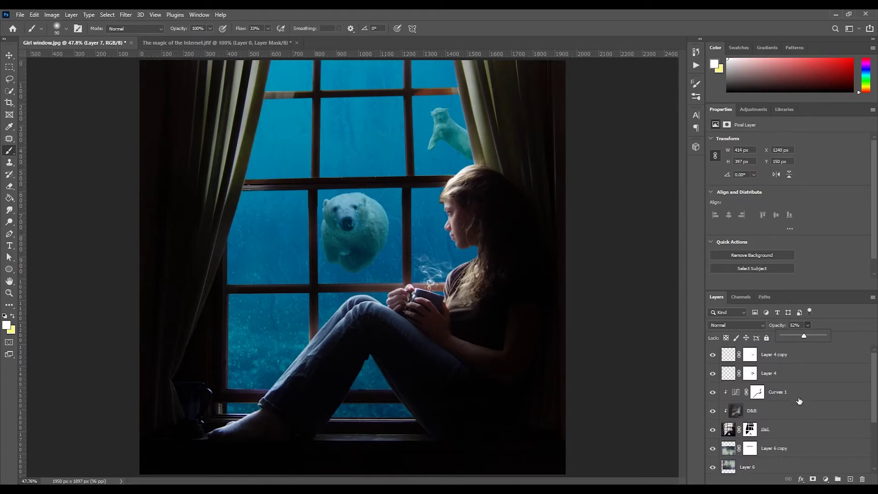
left_click(810, 355)
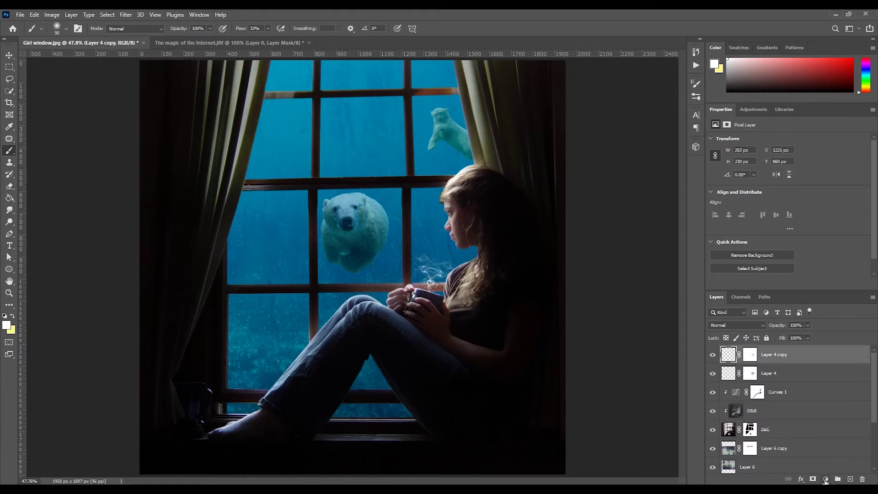
left_click(825, 479)
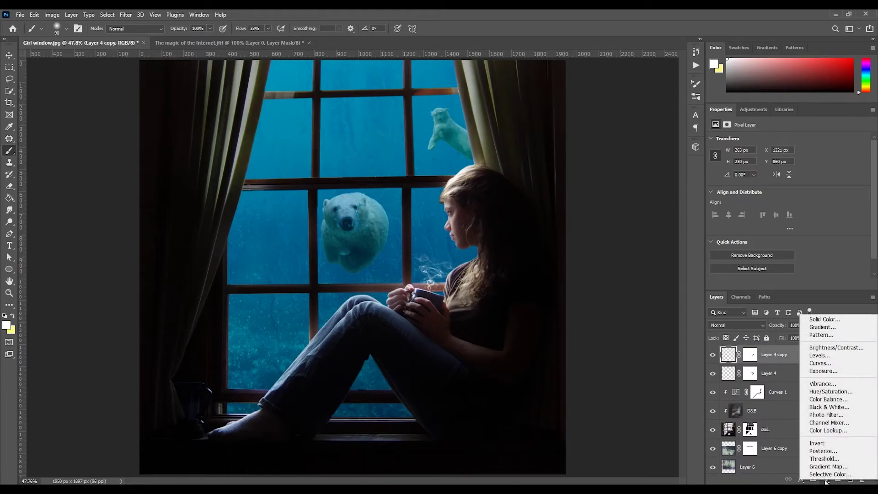
left_click(830, 318)
left_click(636, 121)
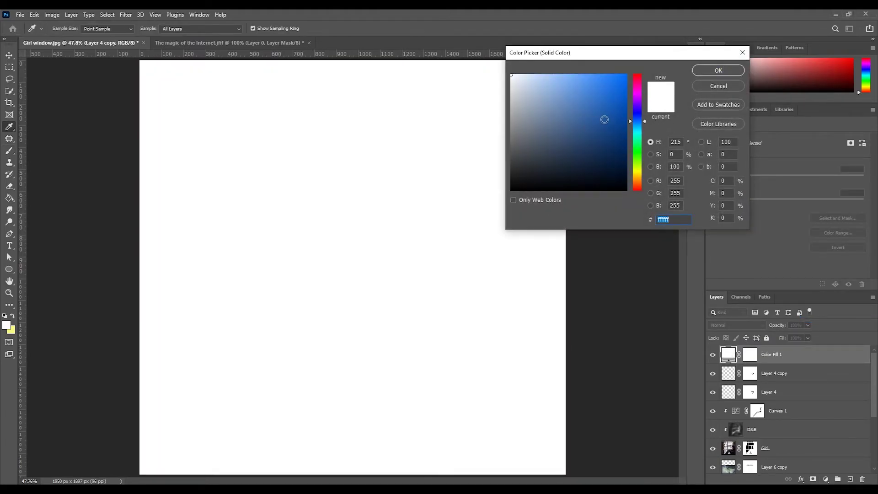
left_click_drag(589, 118, 564, 136)
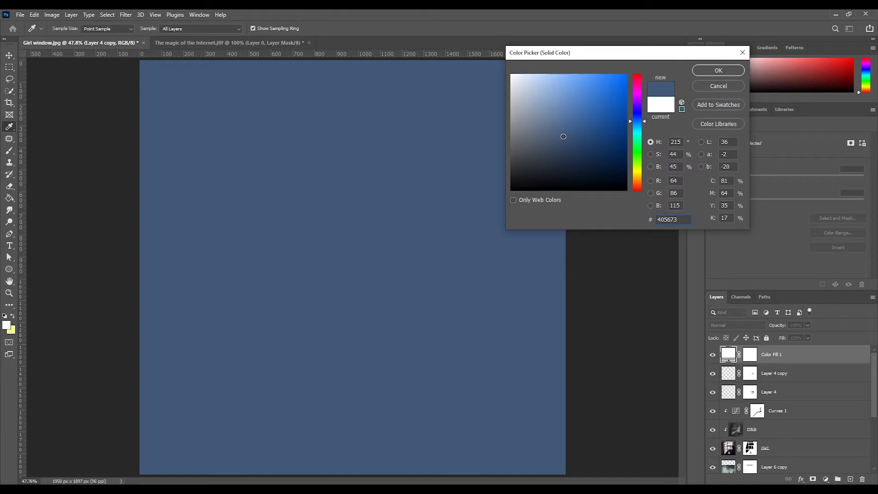
left_click_drag(563, 136, 567, 135)
left_click(718, 70)
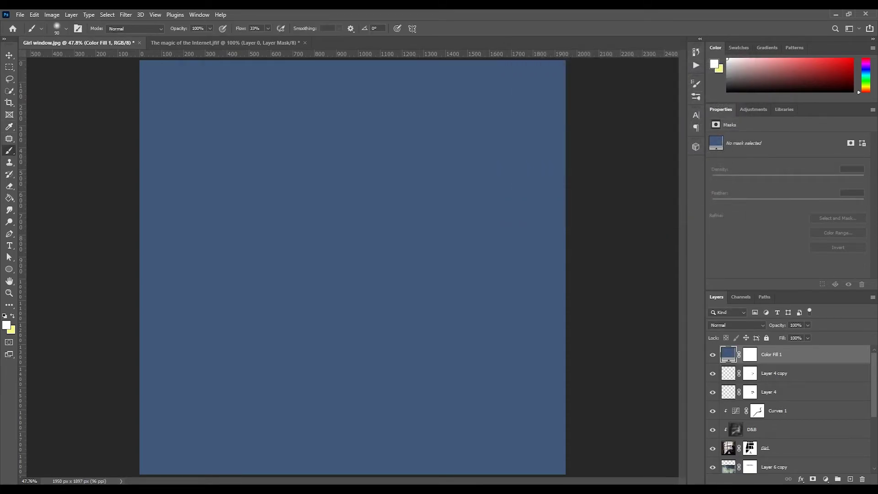
Set the blue color fill layer's blend mode to Soft Light and its opacity to 80%.
left_click(727, 325)
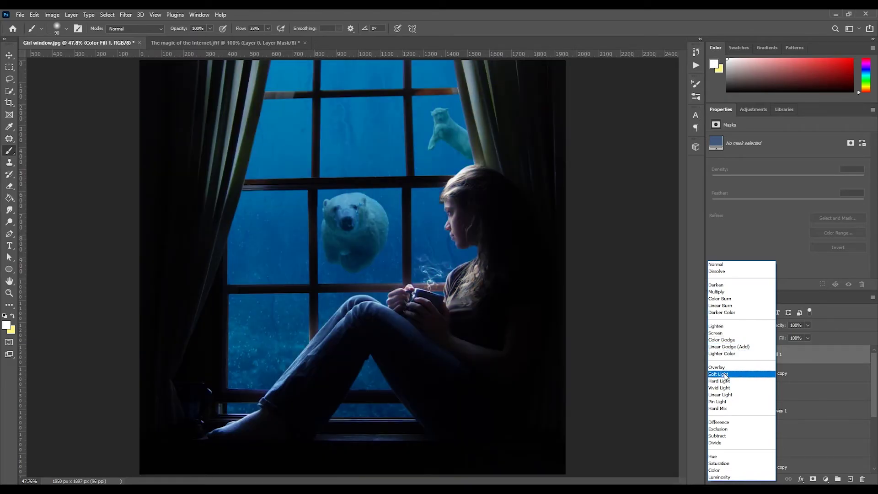
left_click(725, 374)
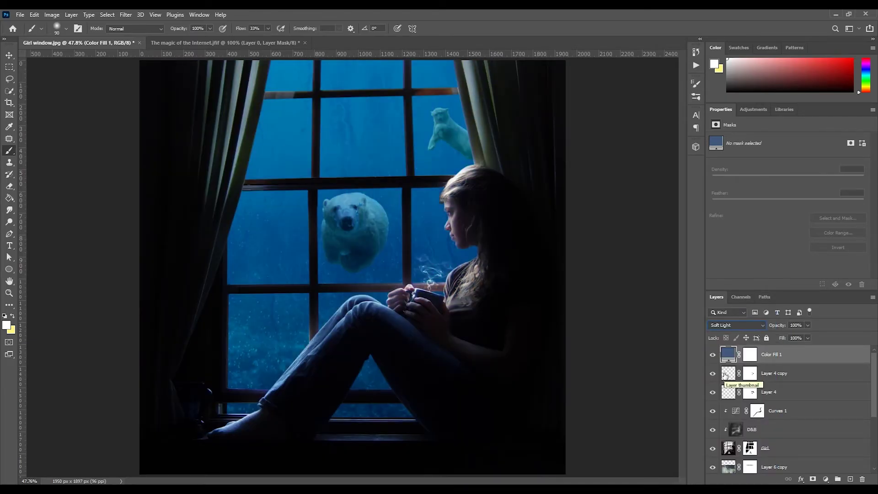
left_click(796, 325)
type("80")
key("Return")
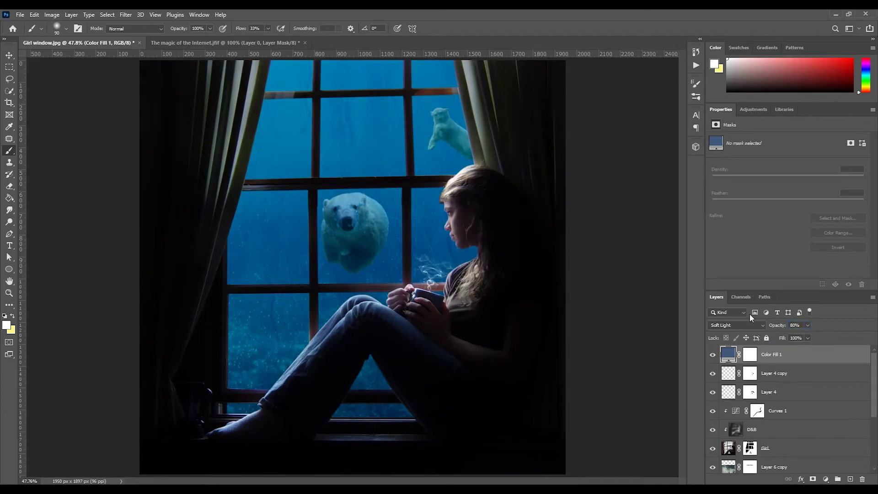
Add a Curves adjustment above the color fill and fine-tune the black point of its Blue channel.
left_click(826, 479)
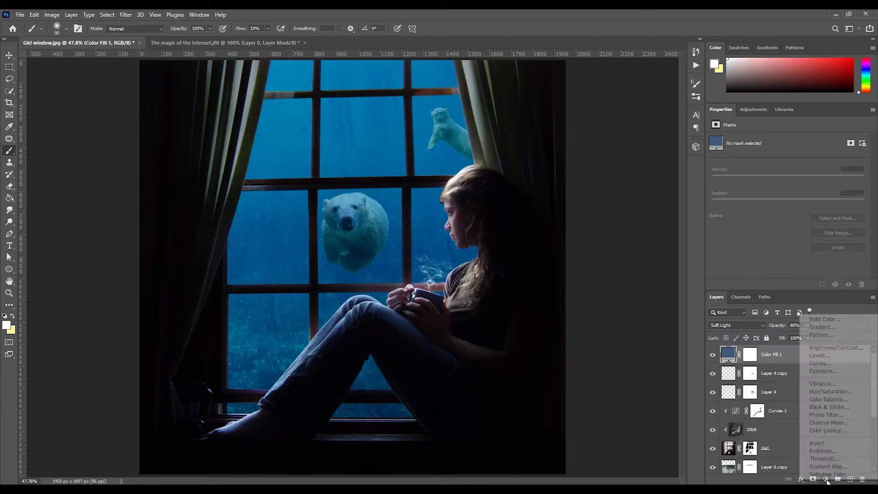
left_click(820, 363)
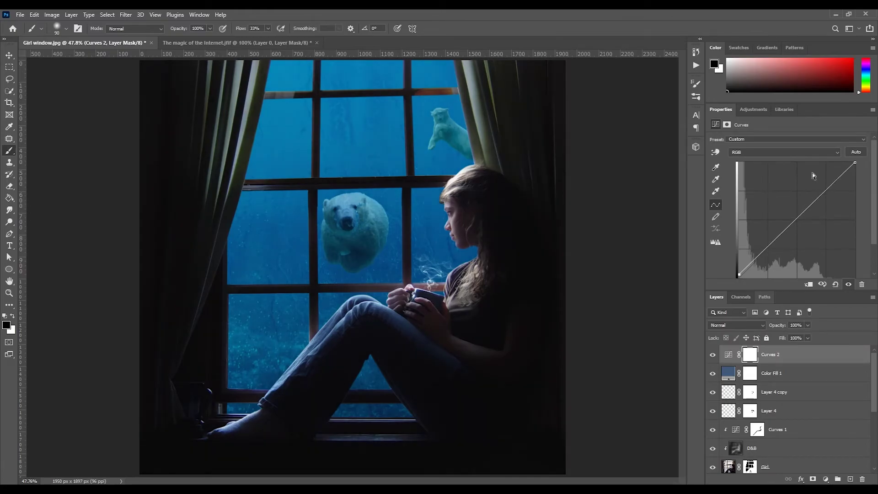
left_click(777, 152)
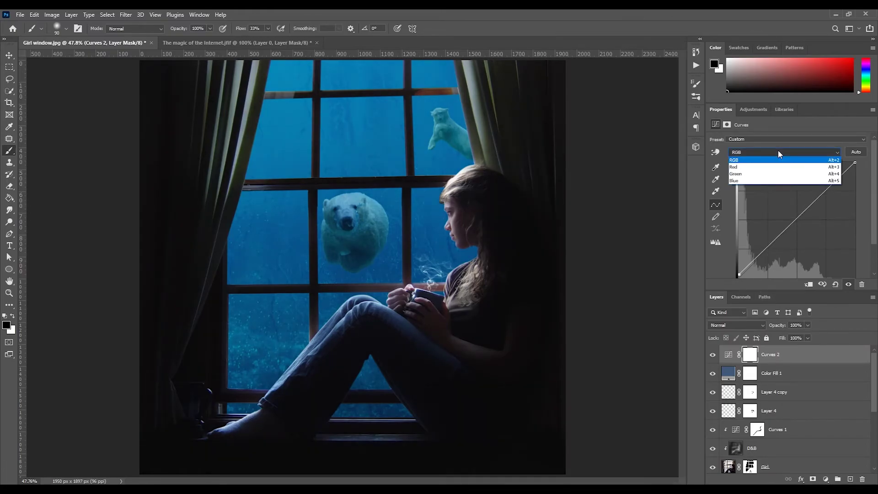
left_click(758, 181)
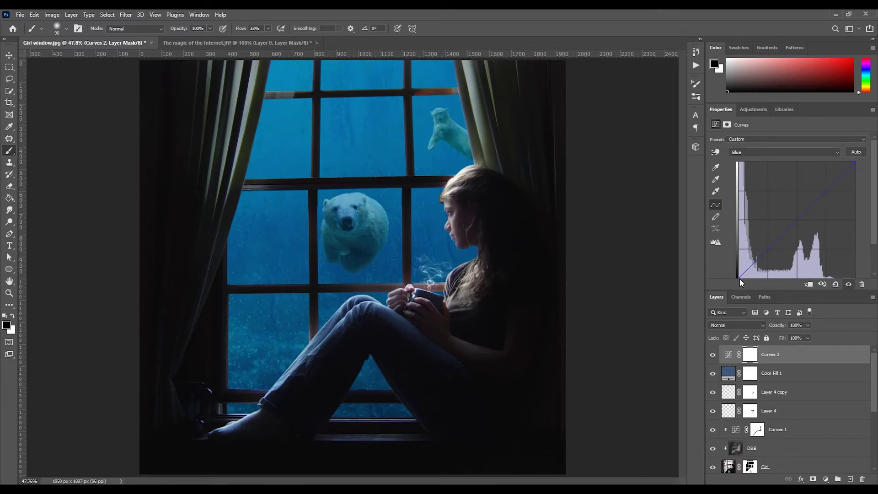
mouse_move(738, 277)
left_mouse_down()
mouse_move(734, 268)
mouse_move(733, 282)
left_mouse_up()
Fine-tune the black point of the Red channel in Curves 2 and lower its white point slightly.
left_click(779, 152)
left_click(782, 170)
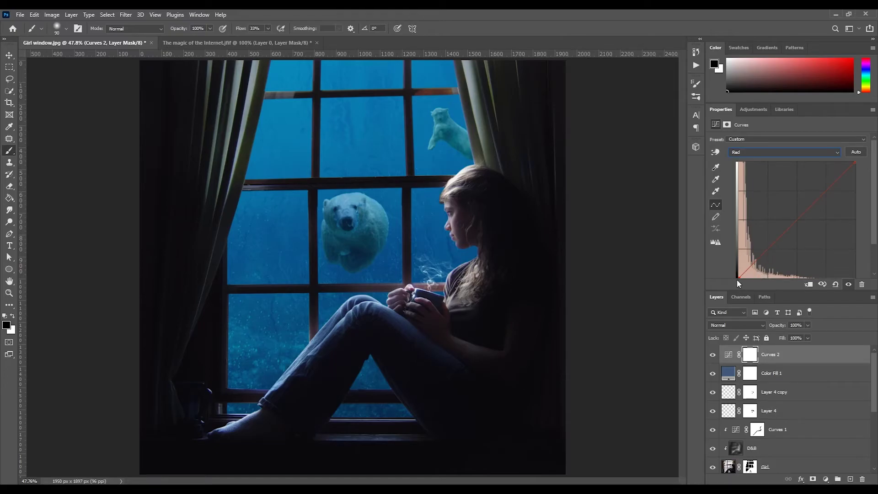
left_click_drag(738, 278, 734, 285)
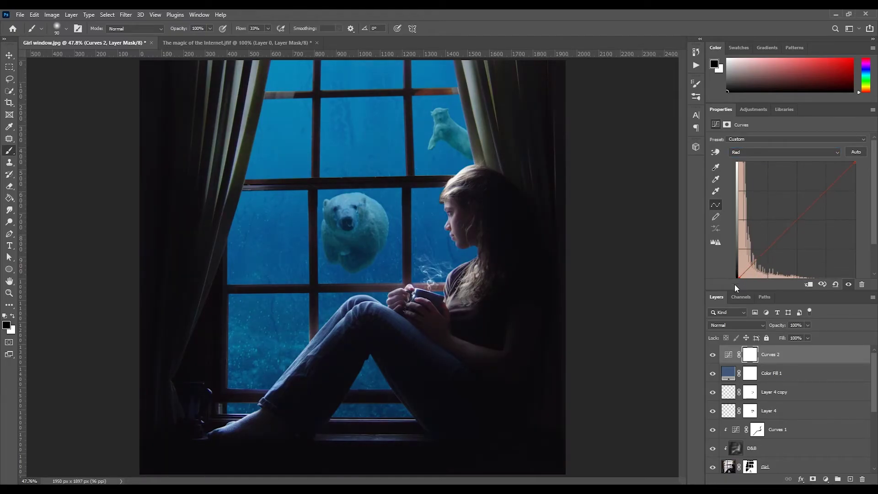
left_click_drag(855, 162, 858, 172)
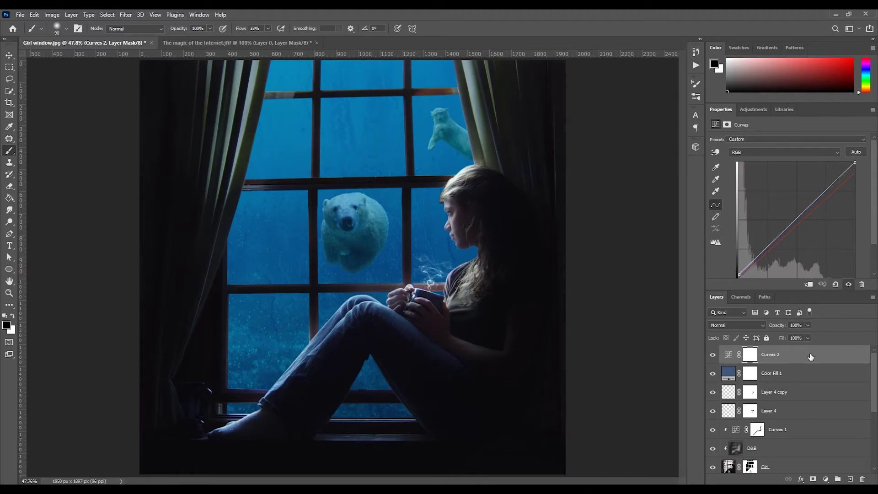
Stamp all visible layers into a new layer above Curves 2 and open it in the Camera Raw Filter.
left_click(810, 357)
key("ctrl+shift+alt+e")
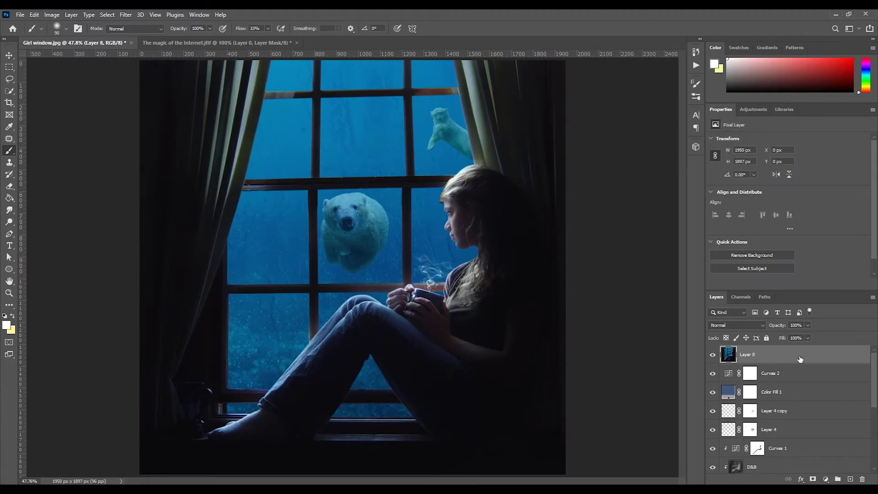
left_click(124, 14)
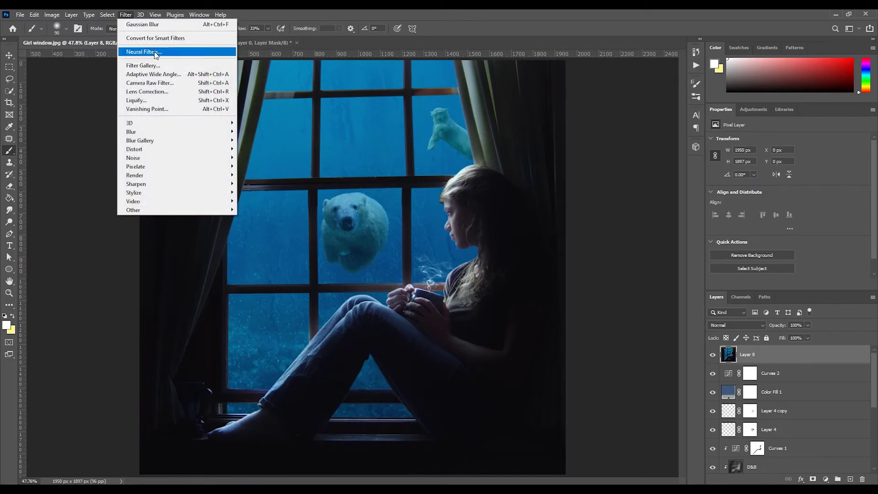
left_click(152, 83)
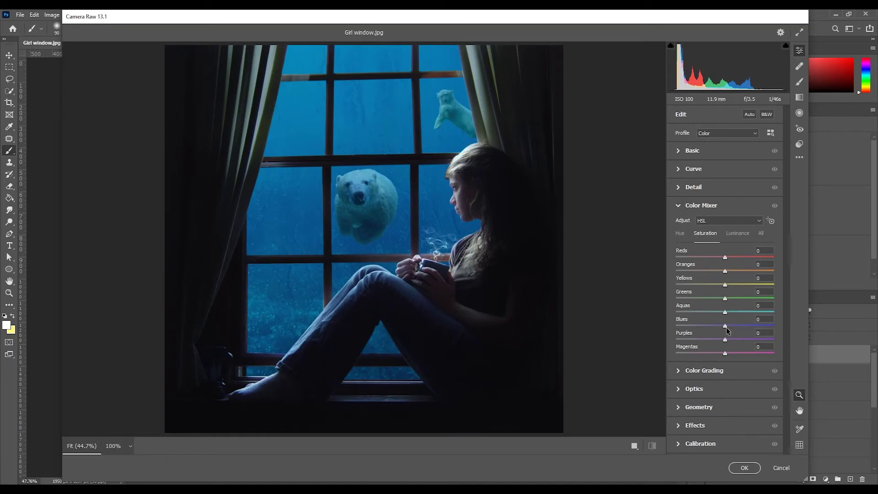
In the Color Mixer, set the saturation of Blues to +3 and Aquas to +5, and the hue of Blues to +7 and Aquas to +10.
left_click_drag(727, 327, 727, 314)
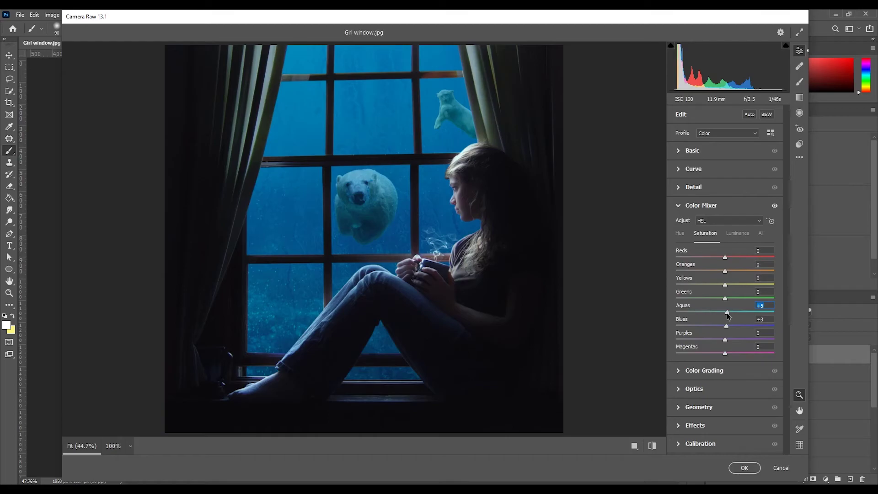
left_click(682, 234)
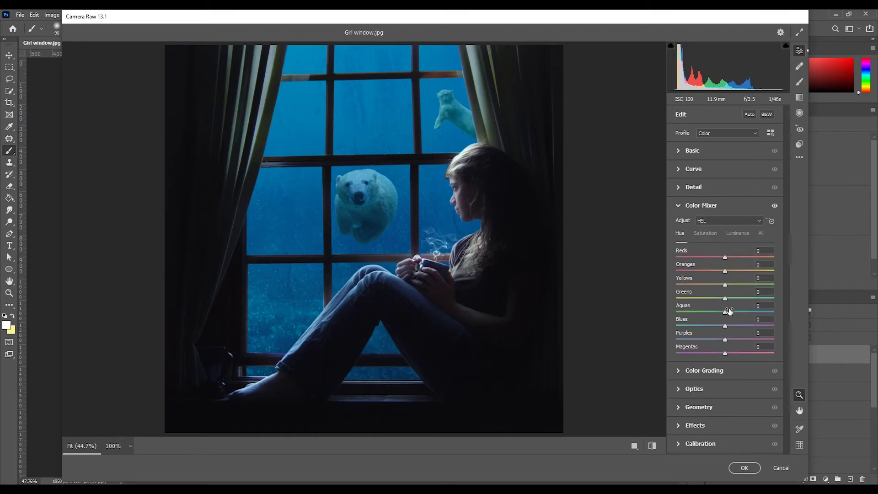
mouse_move(725, 327)
left_mouse_down()
mouse_move(708, 327)
mouse_move(729, 329)
mouse_move(729, 313)
left_mouse_up()
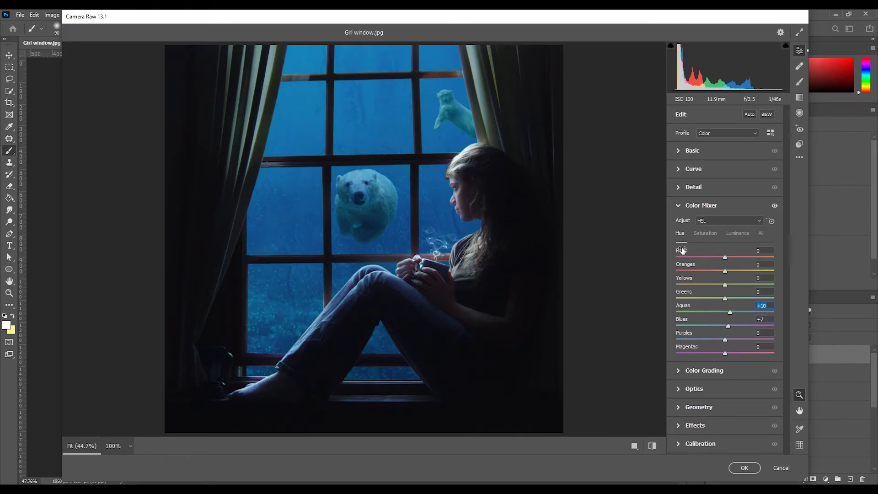
Raise the luminance of the Blues and Aquas slightly in the Color Mixer.
left_click(738, 234)
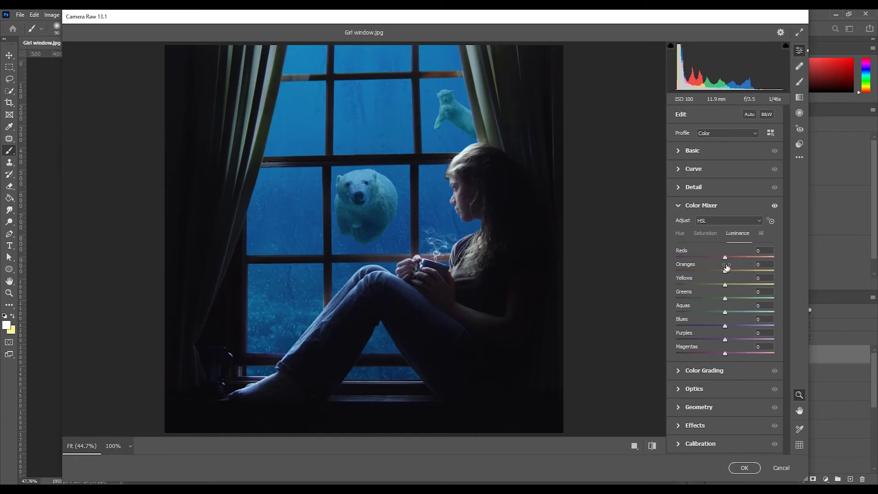
mouse_move(725, 326)
left_mouse_down()
mouse_move(708, 327)
mouse_move(728, 326)
left_mouse_up()
left_click_drag(725, 312, 727, 315)
left_click(680, 206)
Set Shadows to -34 and Blacks to +22 in the Basic adjustments.
left_click(679, 192)
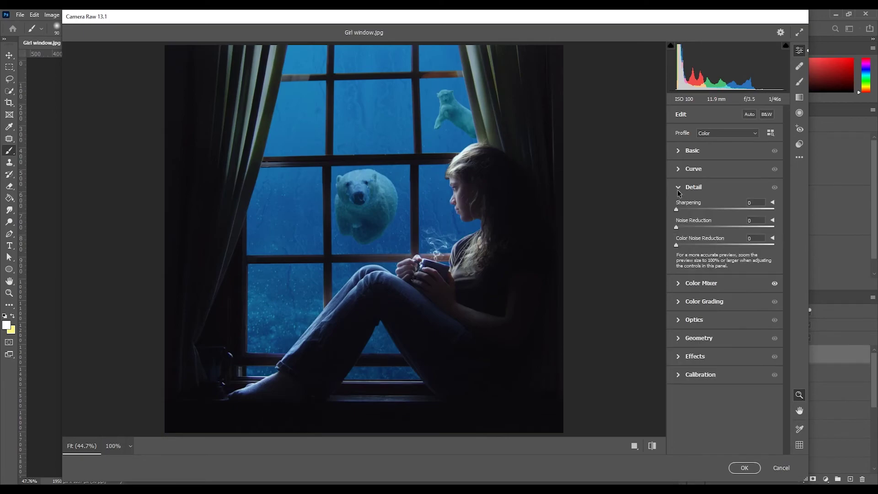
left_click(678, 192)
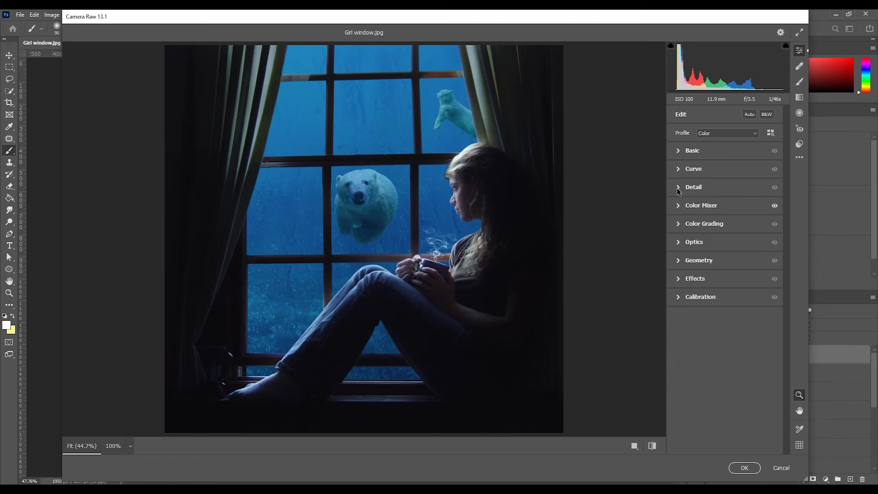
left_click(678, 150)
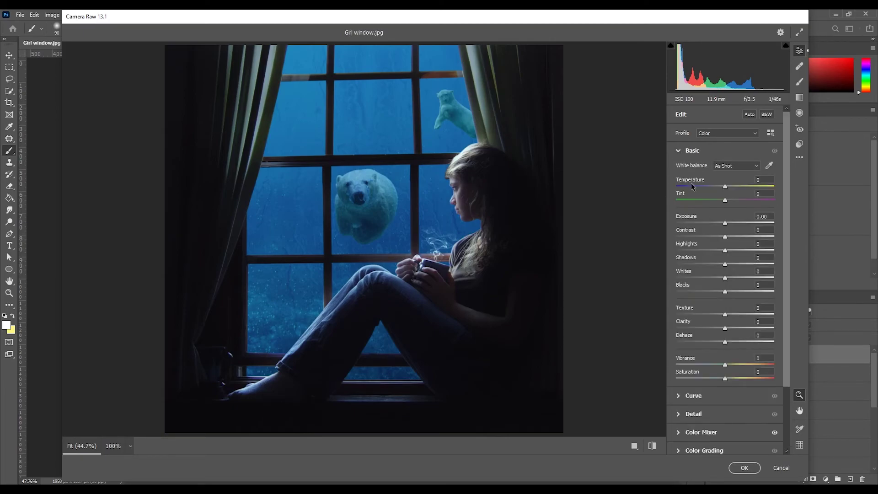
left_click_drag(725, 264, 736, 293)
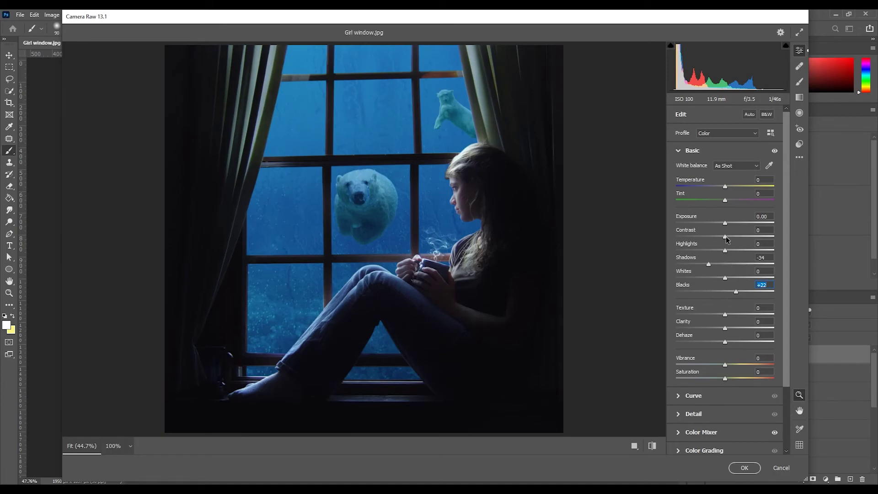
Raise Contrast and Clarity slightly, fine-tune Texture, and apply the Camera Raw adjustments to Layer 8.
left_click_drag(725, 236, 727, 239)
left_click_drag(724, 328, 731, 329)
left_click_drag(730, 315, 729, 316)
type("00")
left_click(746, 466)
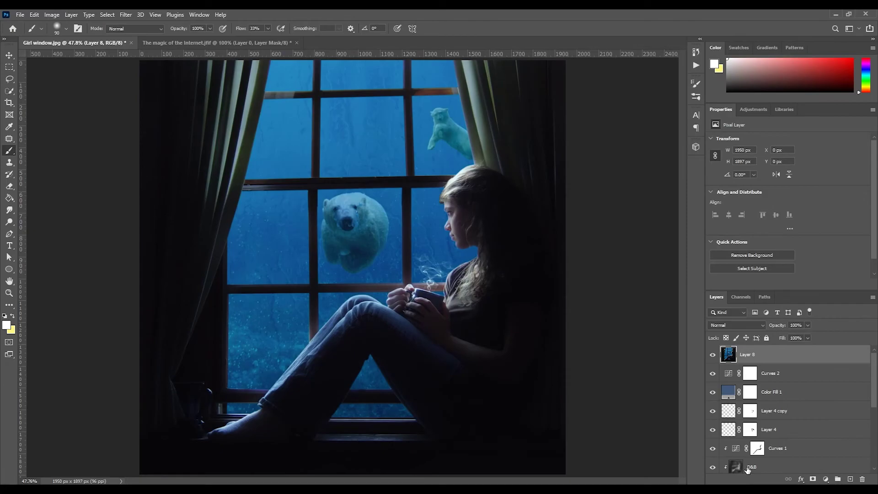
Apply the Dry Brush filter to Layer 8 with Brush Size 3, Brush Detail 9 and Texture 1, and lower the layer's opacity to about 8%.
left_click(128, 15)
left_click(177, 67)
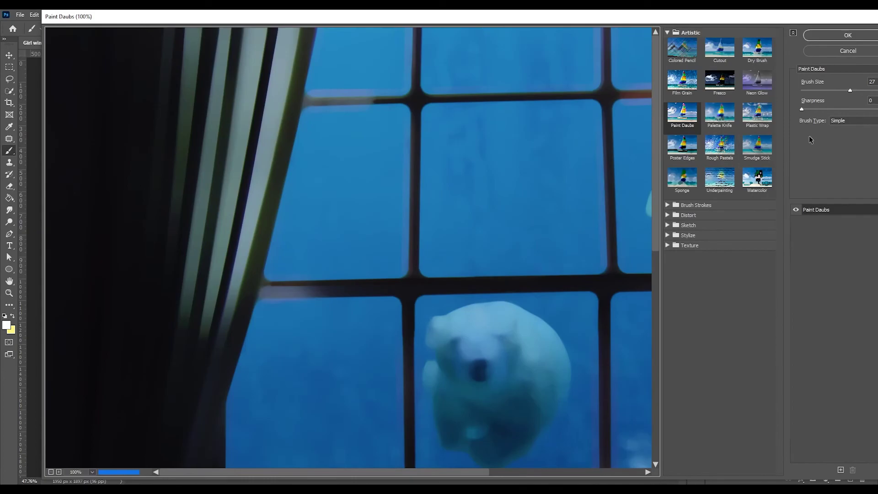
left_click(757, 47)
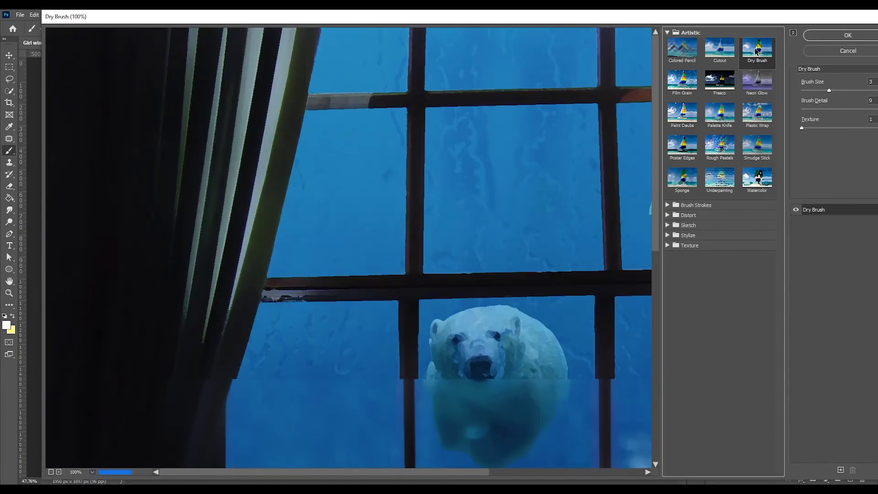
left_click(835, 31)
left_click(808, 325)
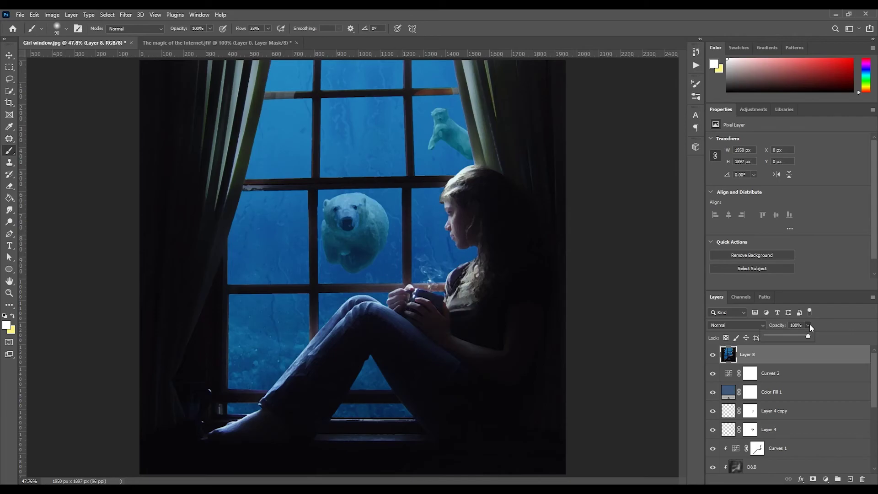
left_click_drag(781, 335, 776, 335)
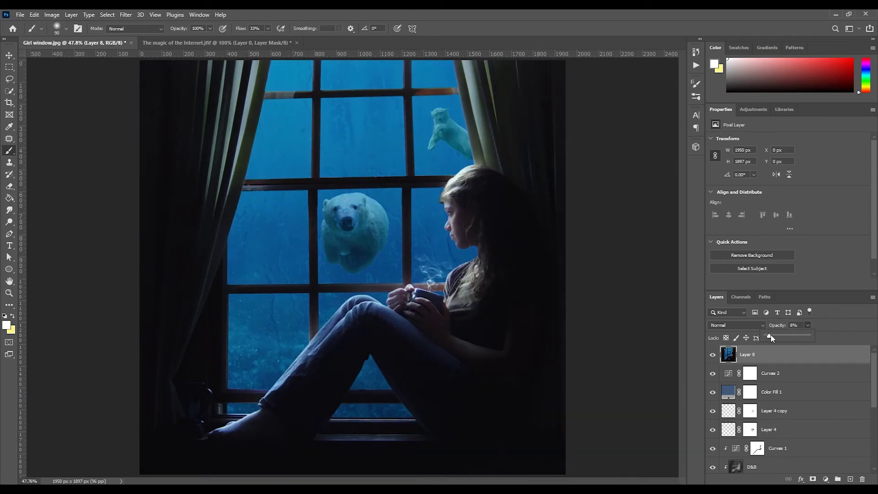
Add a Curves adjustment layer above Layer 8 and raise the RGB curve's black point slightly to fade the shadows.
left_click(605, 34)
left_click(746, 110)
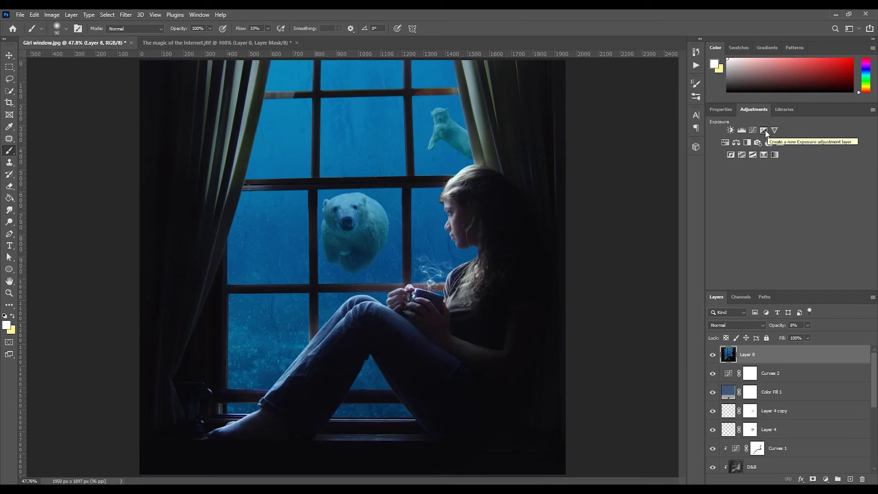
left_click(751, 130)
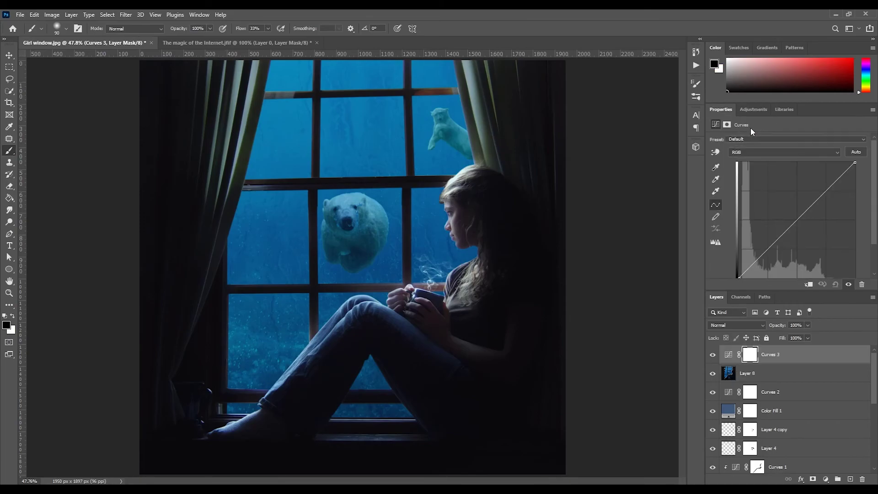
left_click(856, 151)
mouse_move(857, 151)
left_mouse_down()
mouse_move(874, 217)
mouse_move(865, 153)
left_mouse_up()
left_click_drag(739, 277, 737, 272)
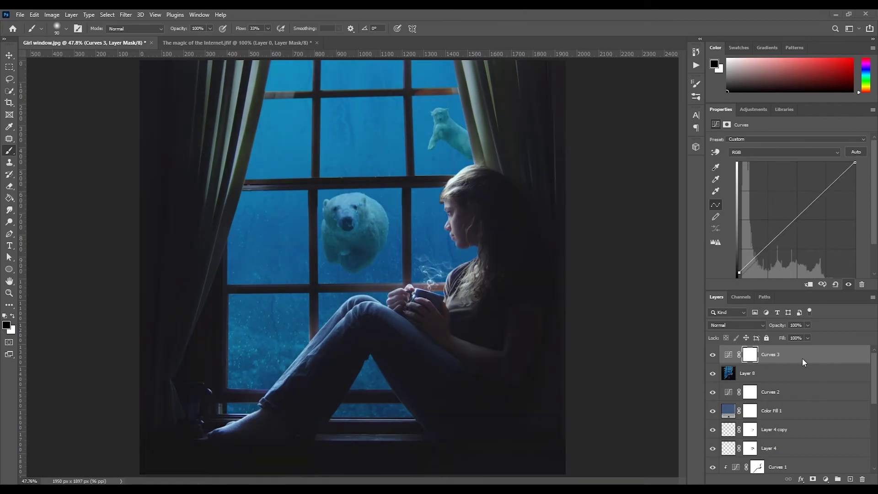
Create a new layer on top and set the foreground color to light blue #65ccff, starting from a blue sampled in the water.
left_click(850, 480)
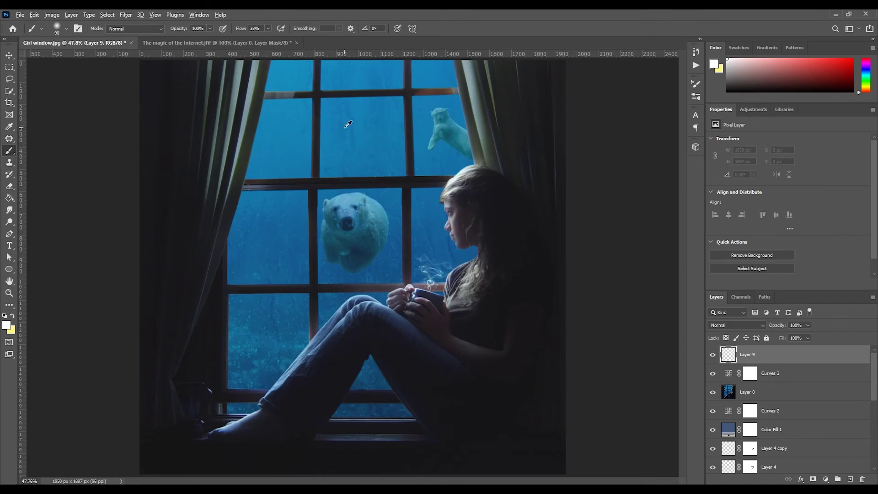
left_click(359, 118, "alt")
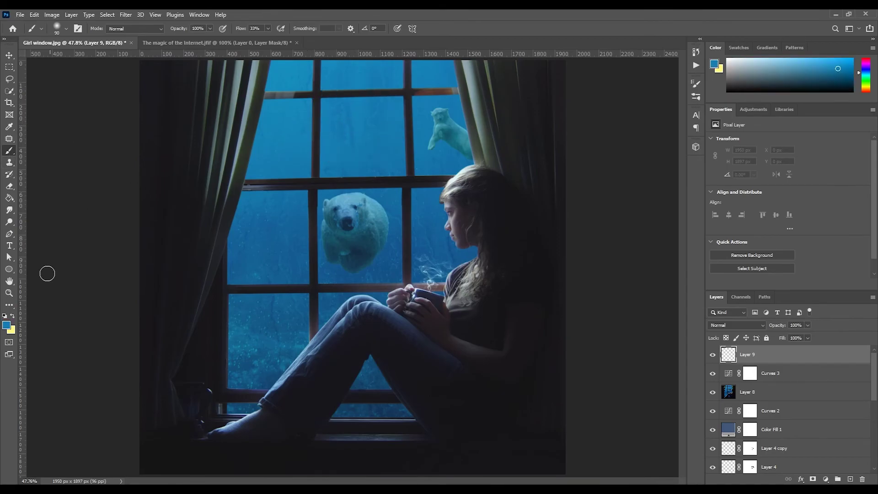
left_click(7, 325)
left_click(593, 78)
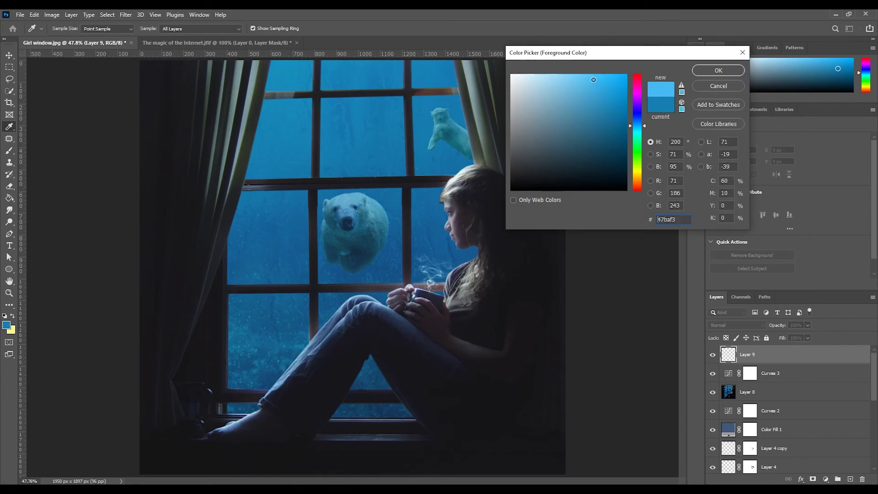
left_click_drag(593, 79, 580, 71)
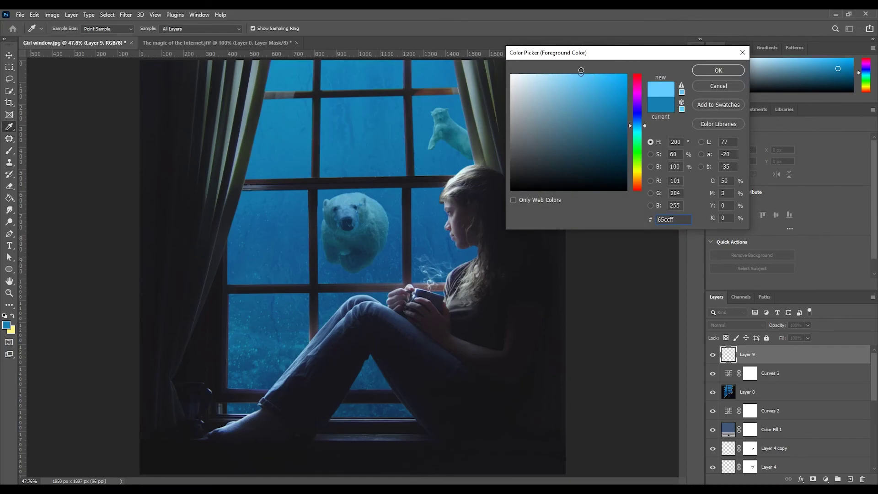
left_click(712, 72)
Paint a soft light-blue glow over the upper middle window panes with a 600 px brush and set the layer's blend mode to Screen.
key("bracketright")
key("bracketright")
key("bracketright")
key("bracketright")
key("bracketright")
key("bracketright")
key("bracketright")
key("bracketright")
key("bracketright")
key("bracketright")
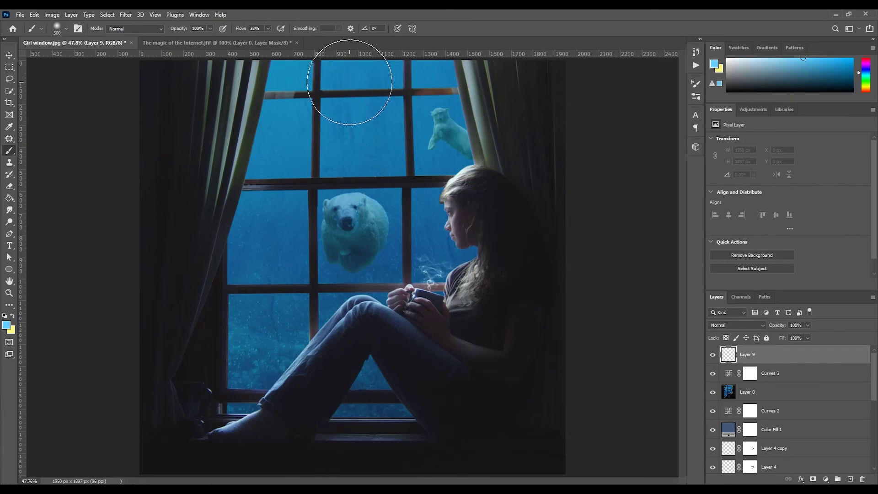
left_click(348, 85)
left_click(353, 95)
left_click(353, 95)
left_click(353, 94)
left_click(751, 325)
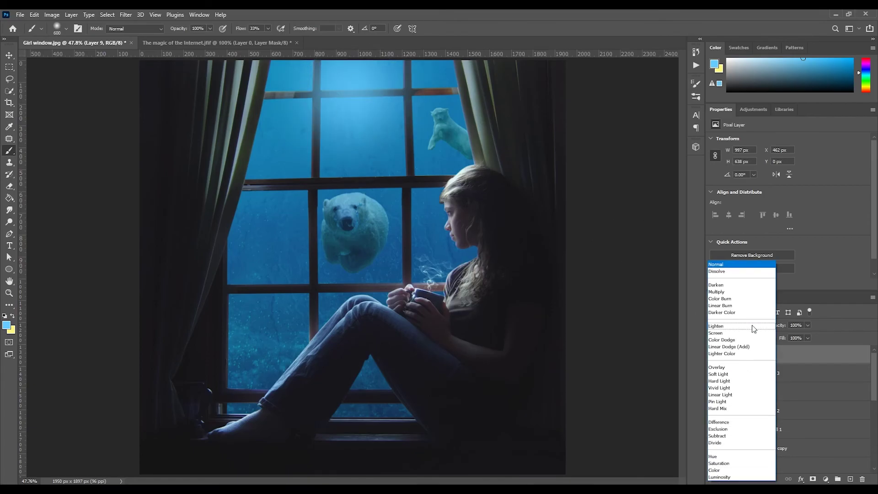
left_click(745, 334)
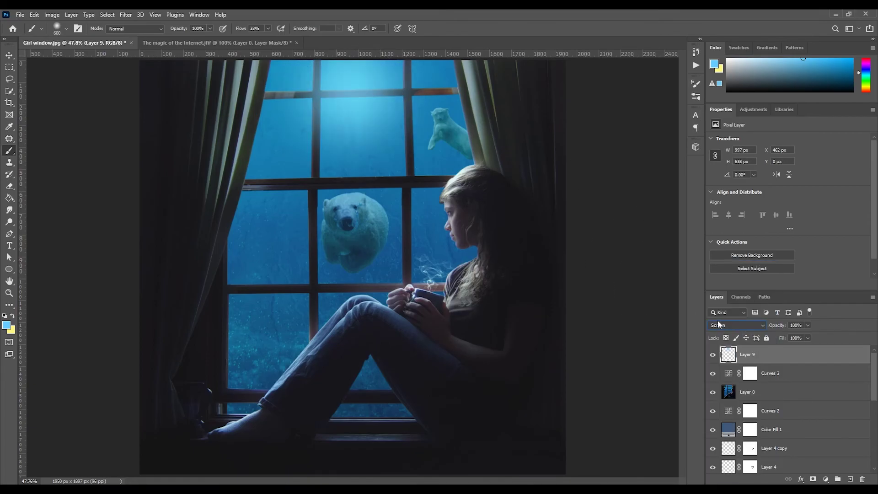
Scale the glow to about 165% width and 175% height, center it over the upper window, and lower its opacity slightly.
key("ctrl+t")
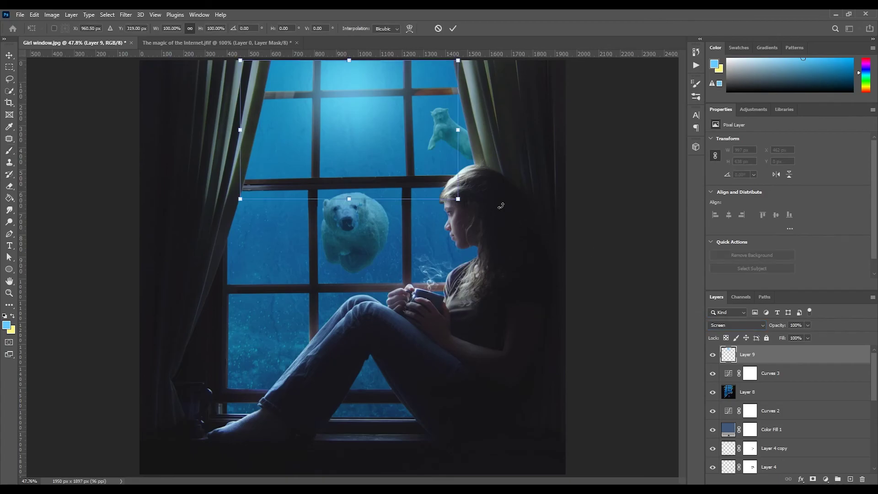
left_click_drag(458, 199, 566, 290)
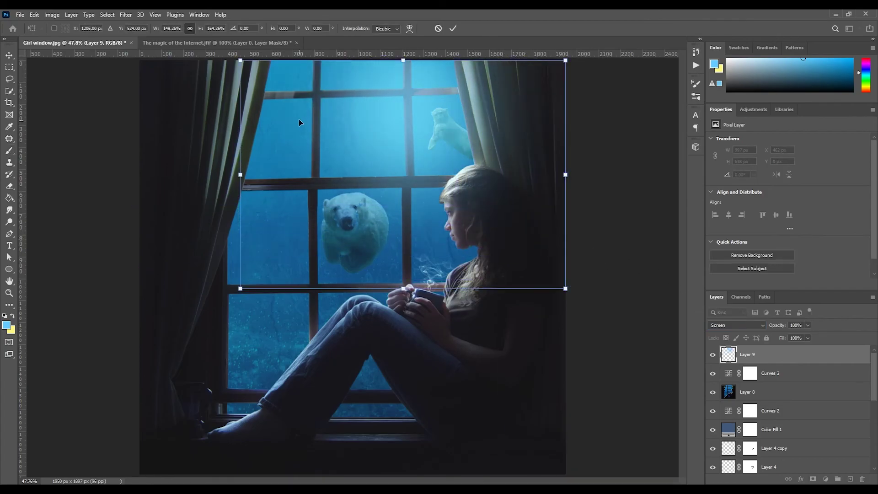
left_click_drag(241, 61, 206, 40)
left_click_drag(409, 128, 359, 95)
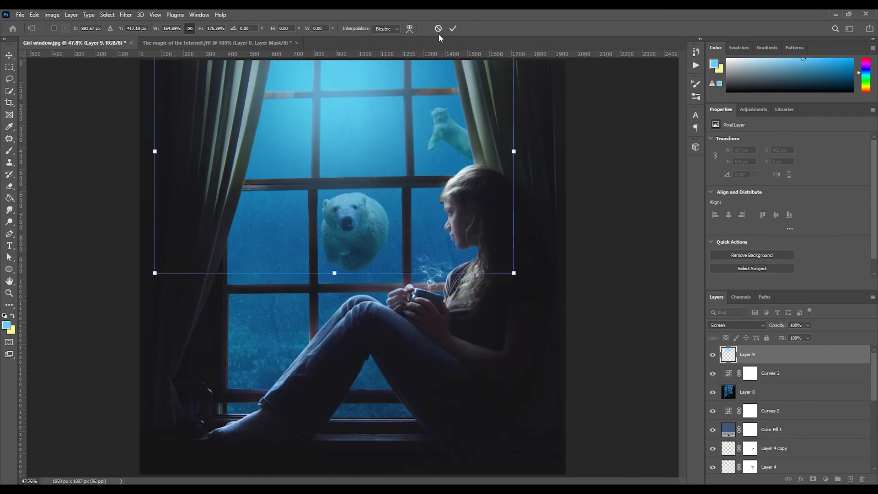
left_click(452, 29)
key("b")
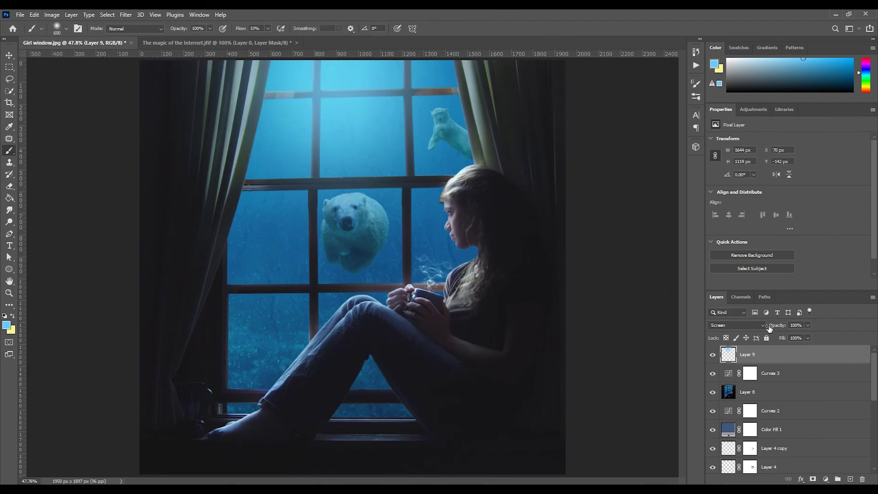
left_click(806, 326)
left_click_drag(802, 335, 799, 334)
Stamp all visible layers into a new layer, set it to Linear Light, and sharpen it with a High Pass filter of 0.7 pixels radius.
key("ctrl+shift+alt+e")
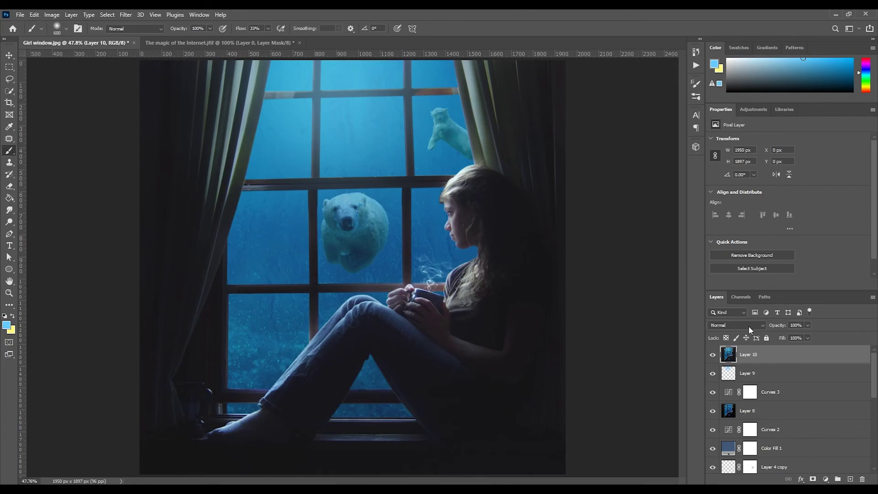
left_click(720, 325)
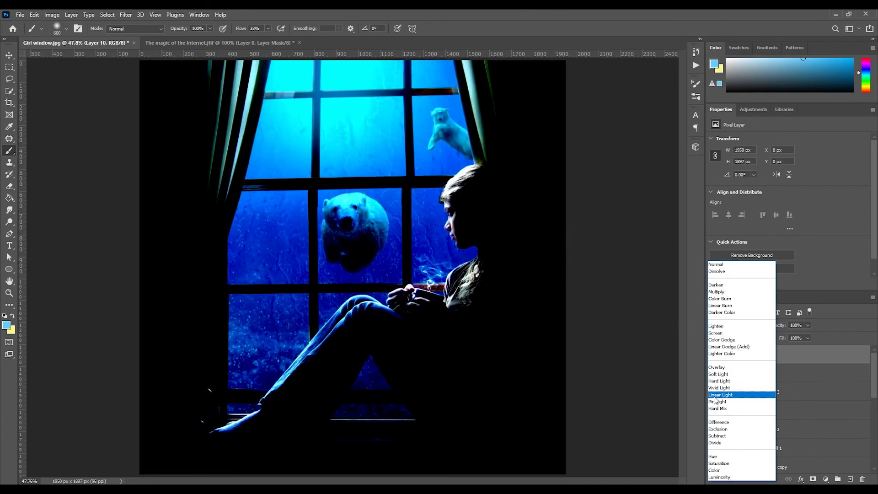
left_click(716, 396)
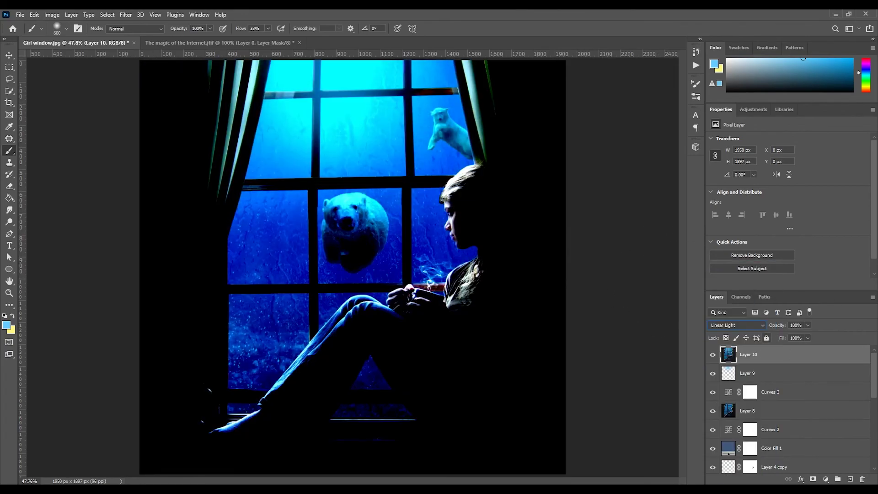
left_click(126, 14)
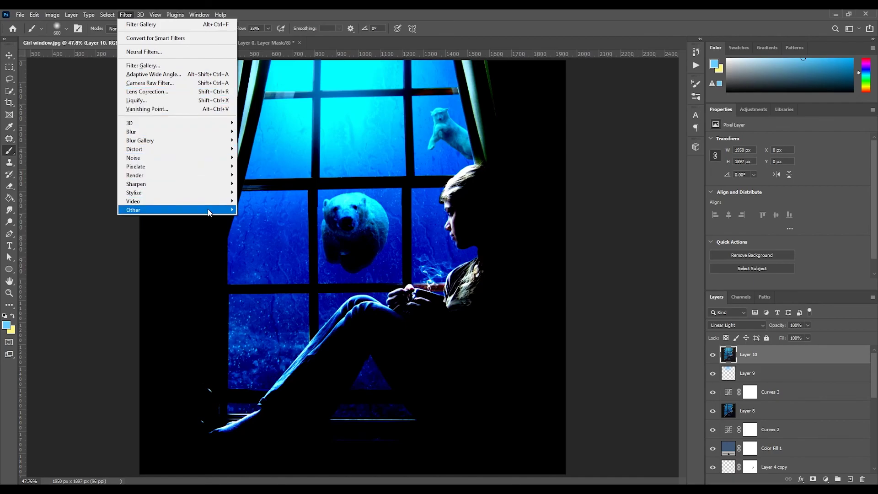
mouse_move(214, 211)
left_click(257, 219)
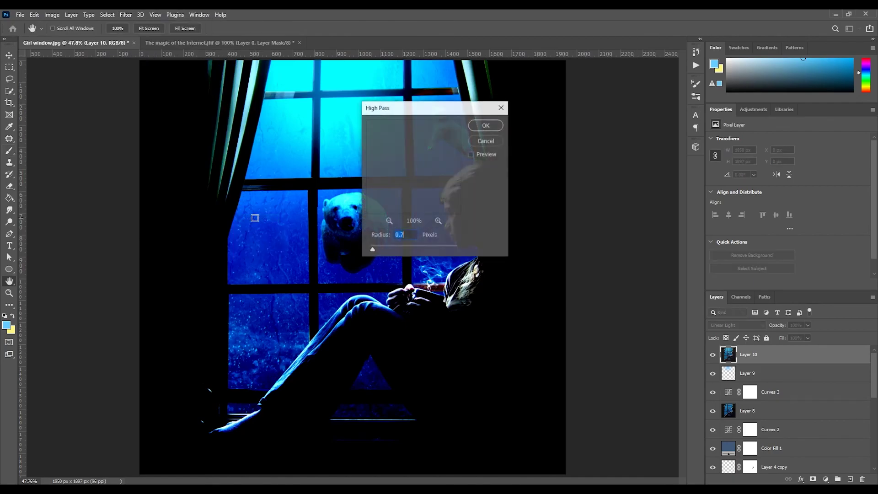
left_click(486, 125)
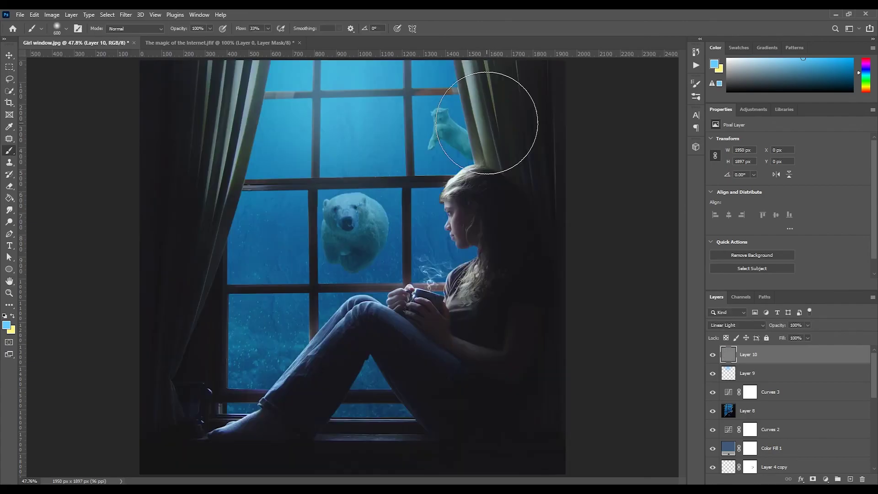